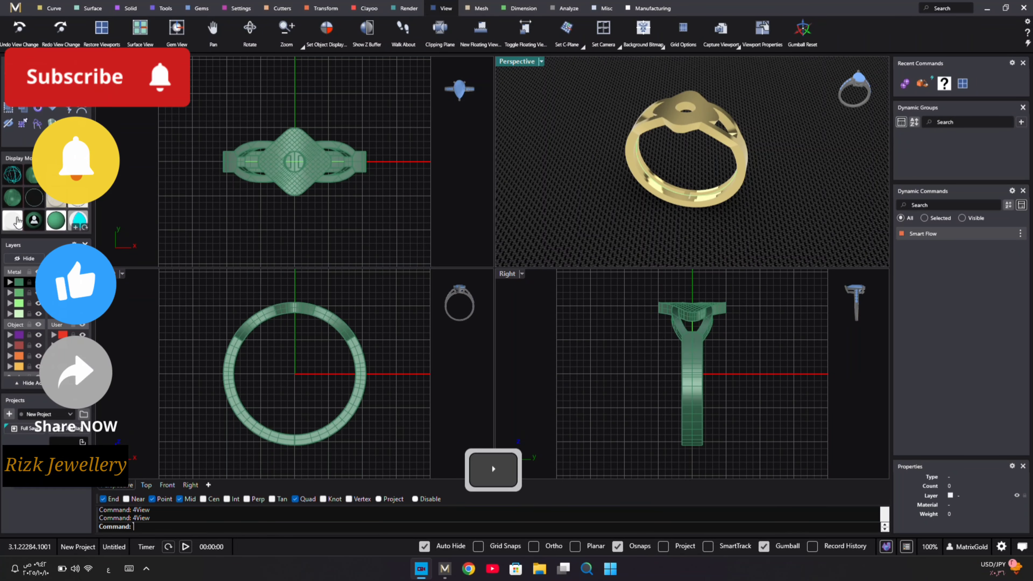
# - Start a new project and discard the unsaved changes to the current ring model
pyautogui.click(12, 8)
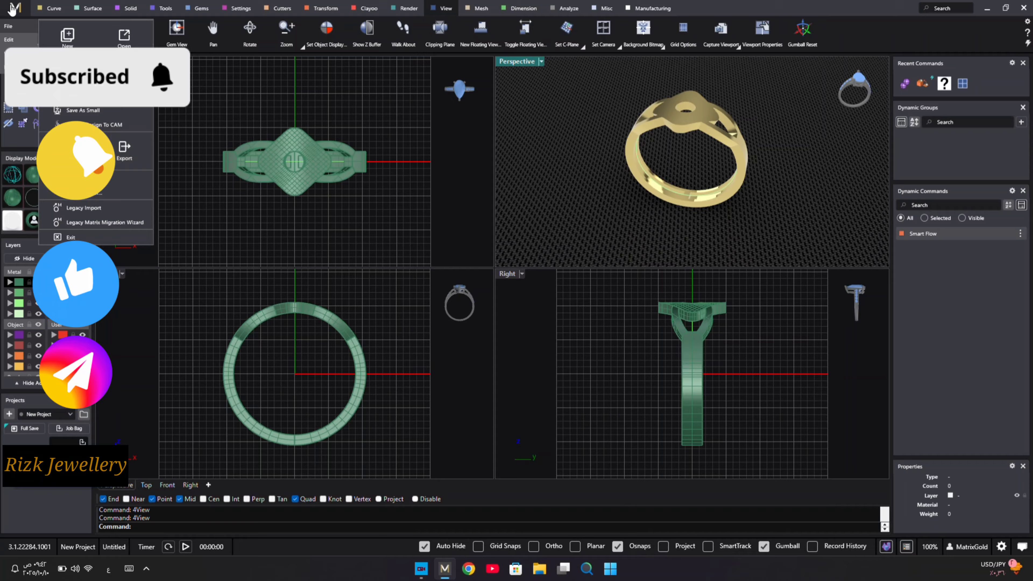
pyautogui.click(67, 37)
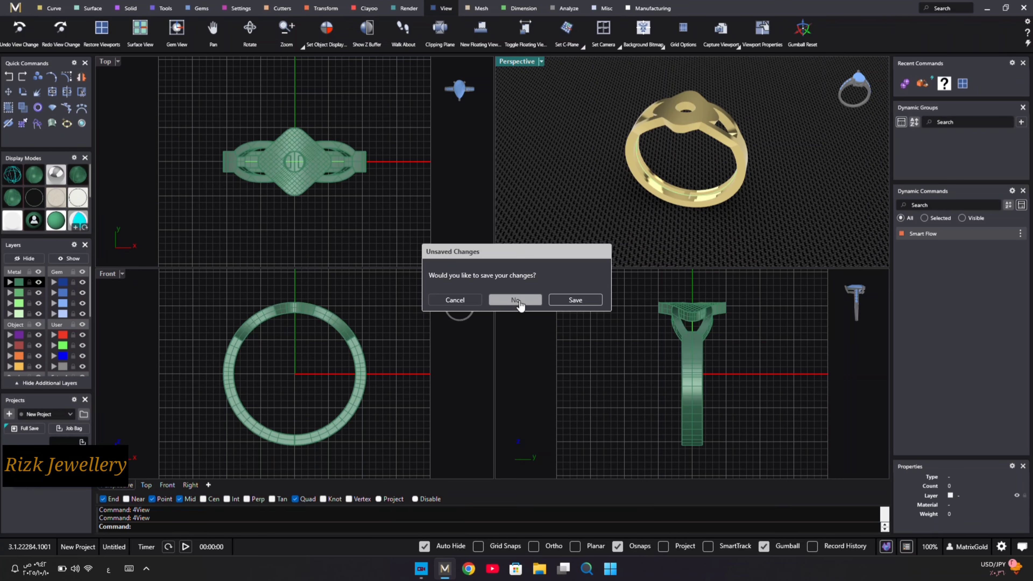
pyautogui.click(519, 299)
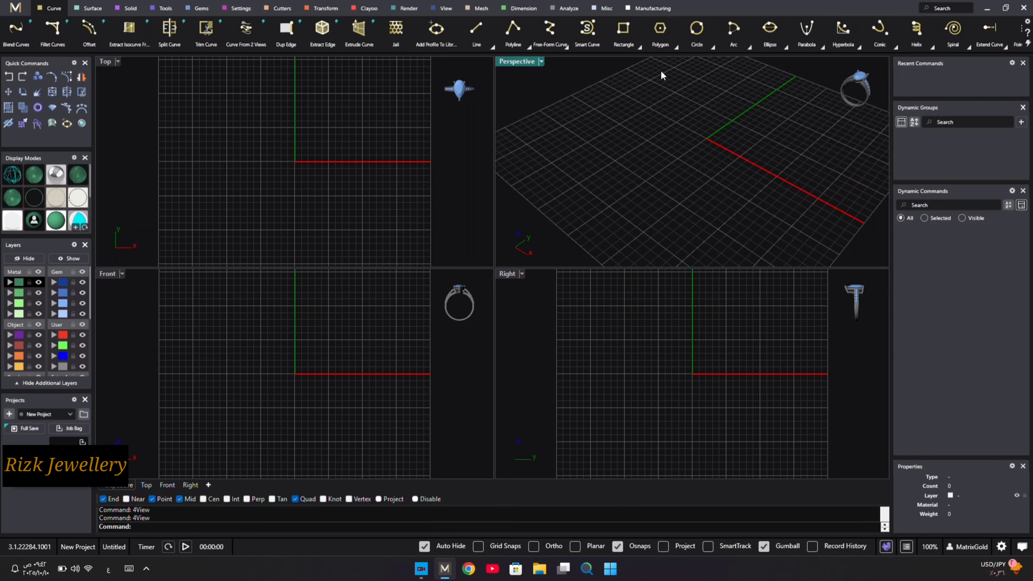
# - Draw a circle of 18 mm diameter centred on the origin in the Front view
pyautogui.click(695, 39)
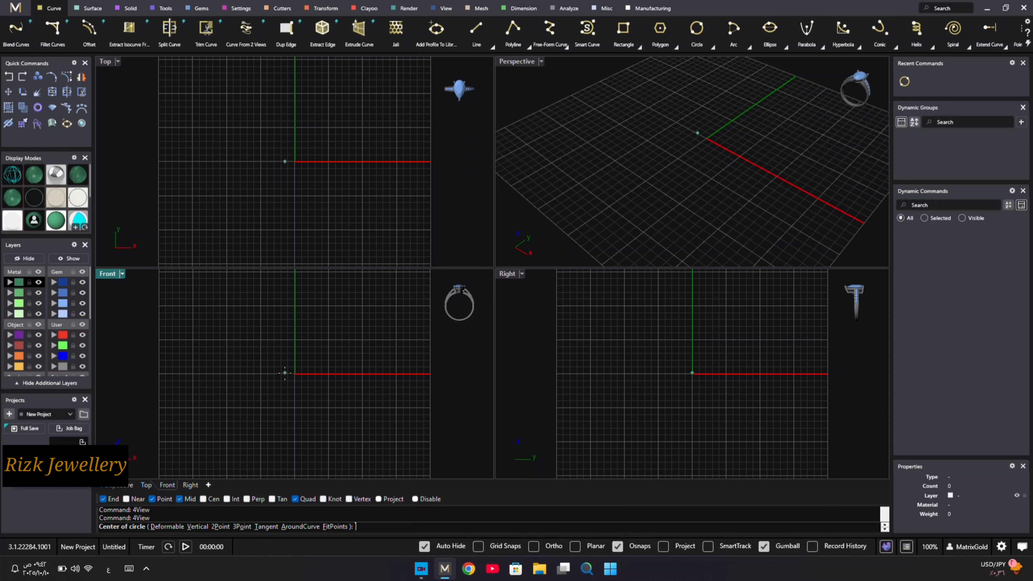
pyautogui.write('0')
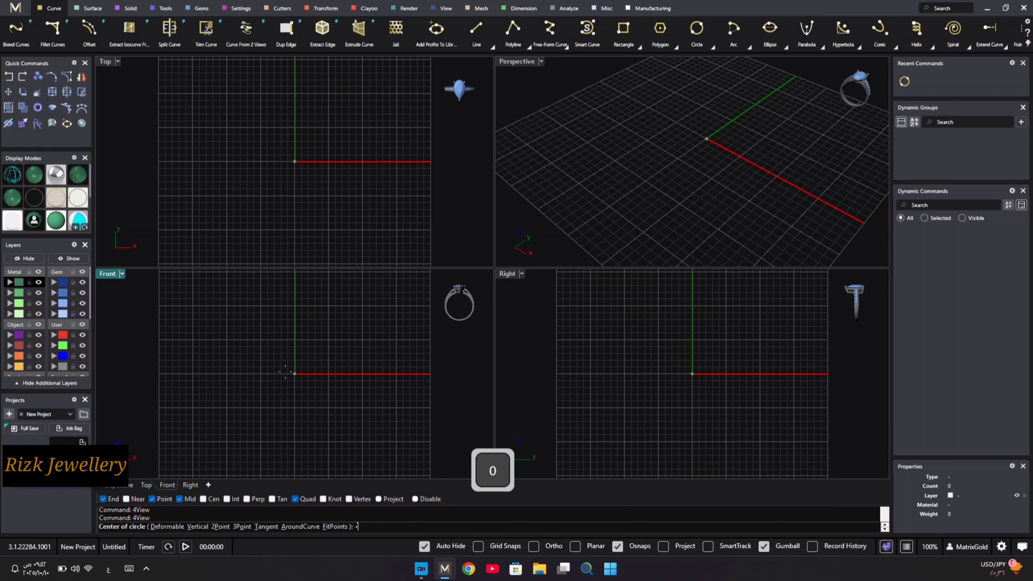
pyautogui.press('Return')
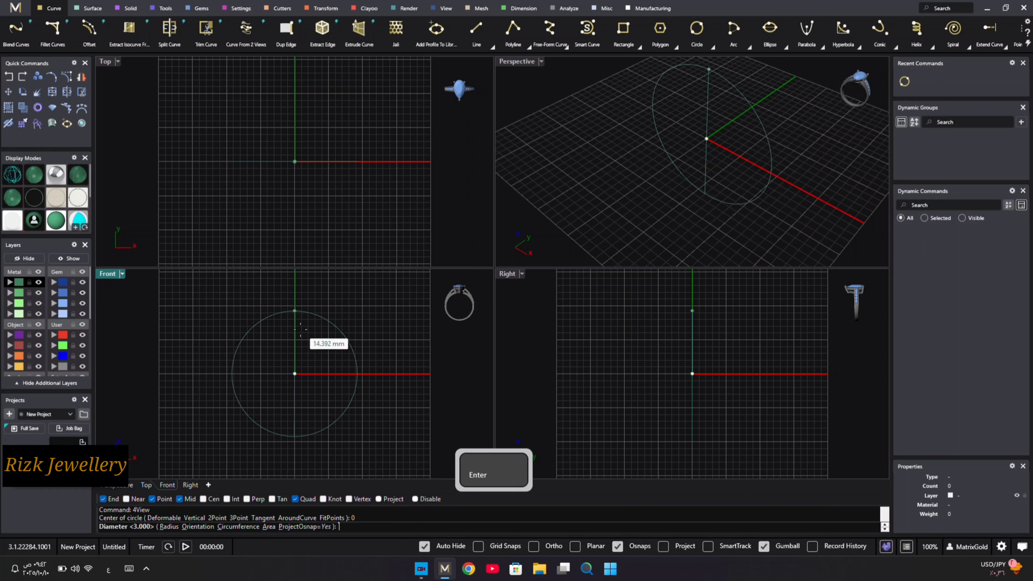
pyautogui.write('1')
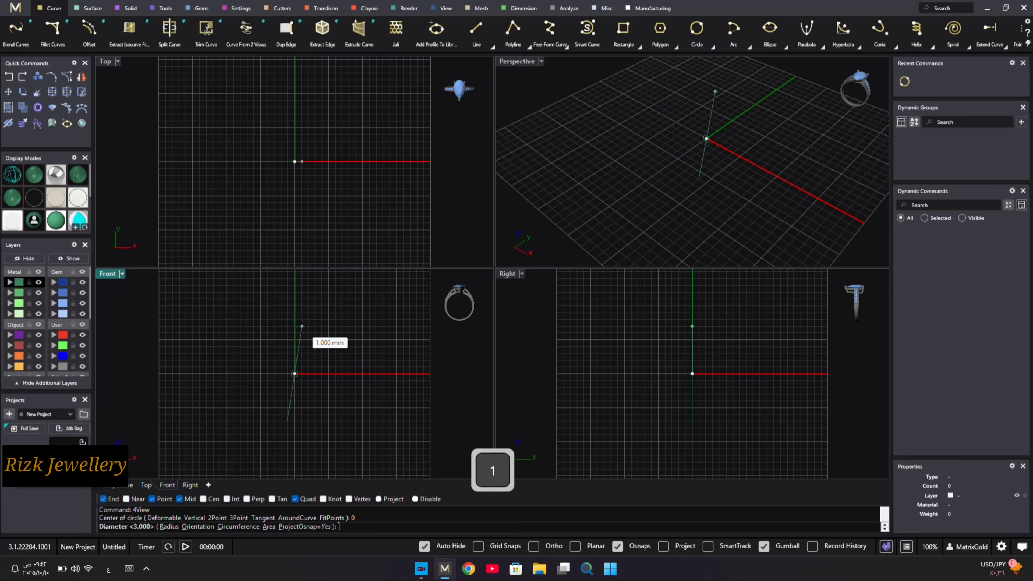
pyautogui.write('8')
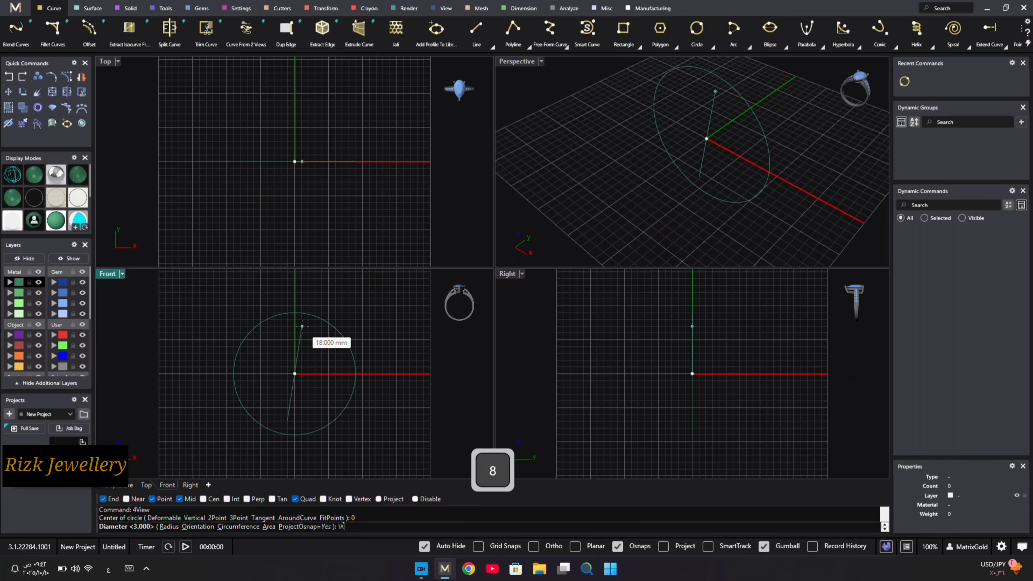
pyautogui.press('Return')
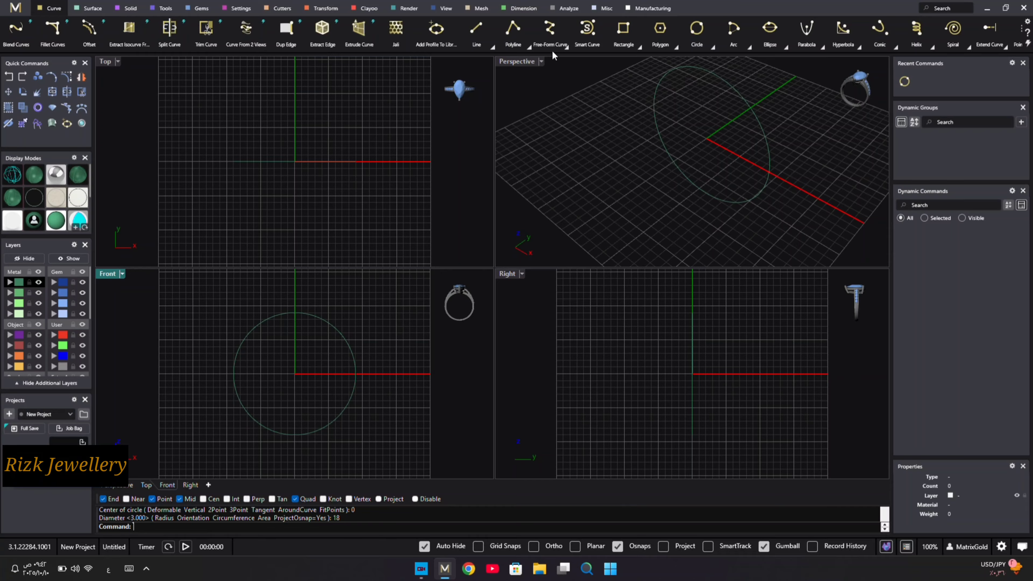
# - Extrude the circle as a solid with a distance of 5 mm to both sides
pyautogui.click(122, 9)
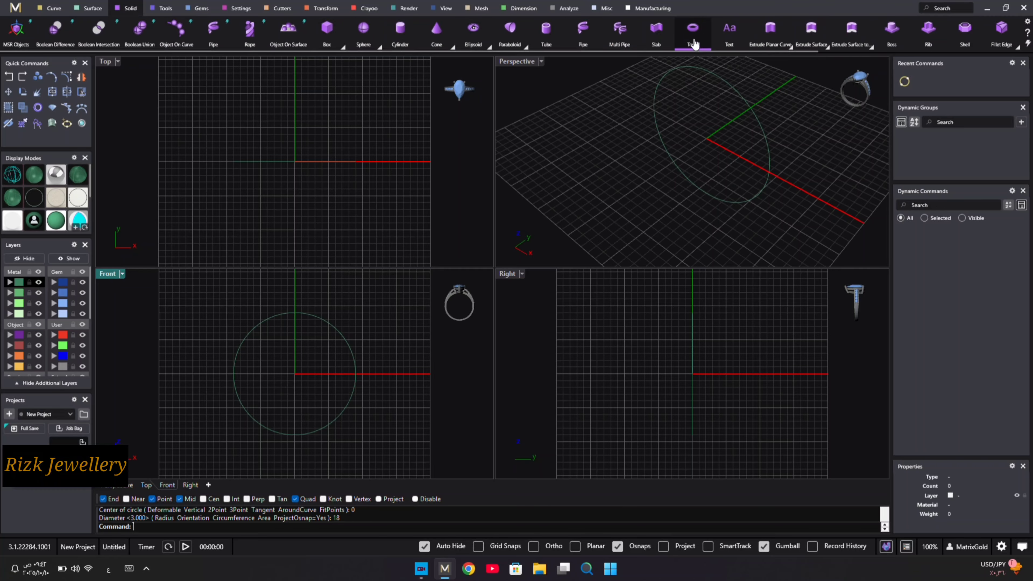
pyautogui.scroll(-3, 697, 47)
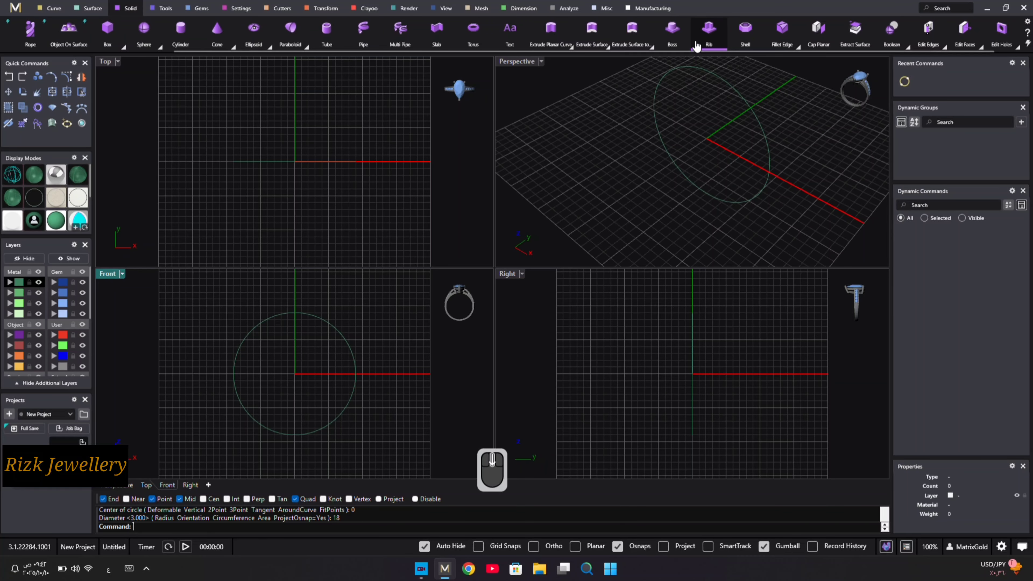
pyautogui.scroll(-1, 697, 47)
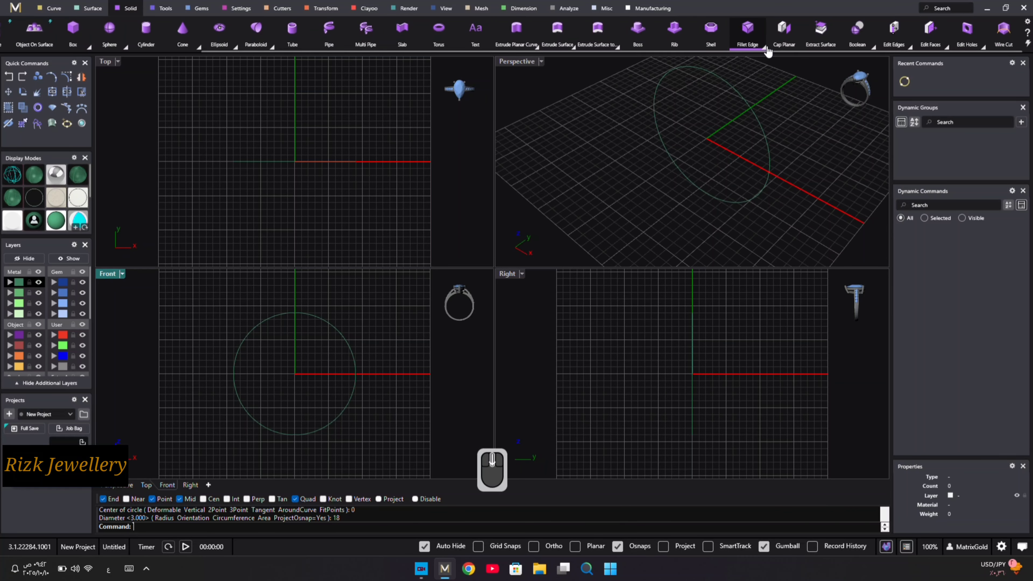
pyautogui.click(518, 32)
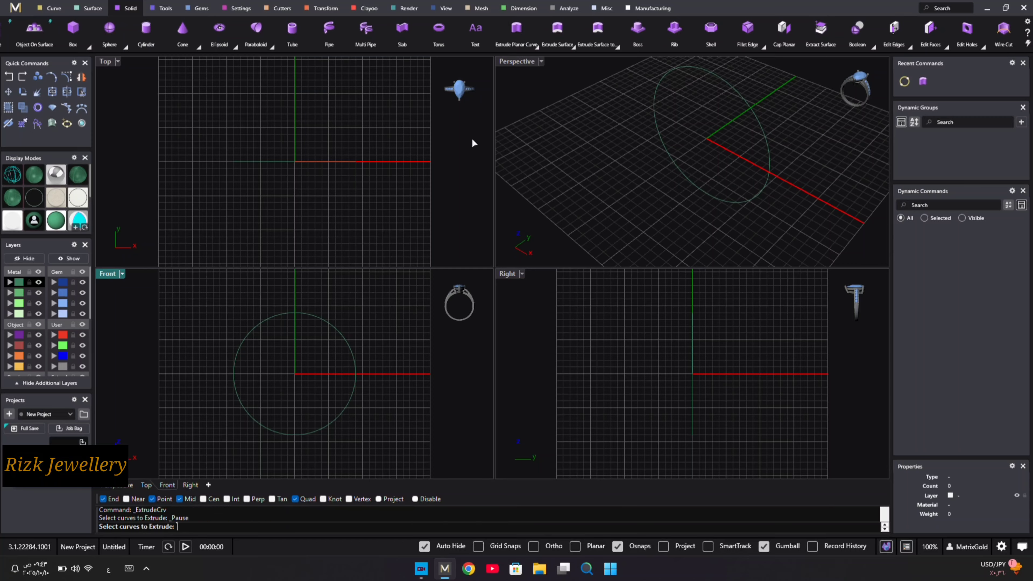
pyautogui.click(333, 324)
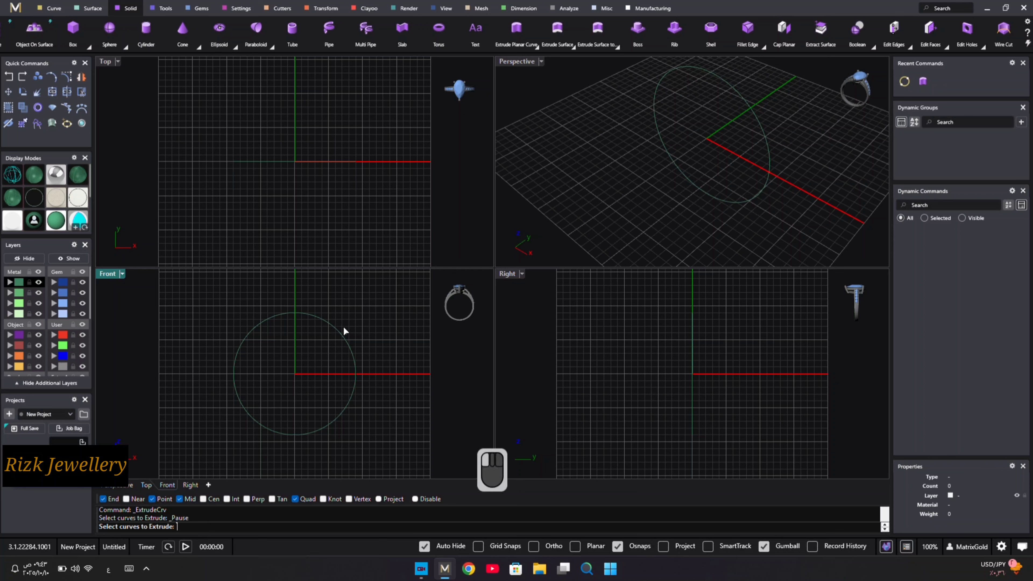
pyautogui.press('Return')
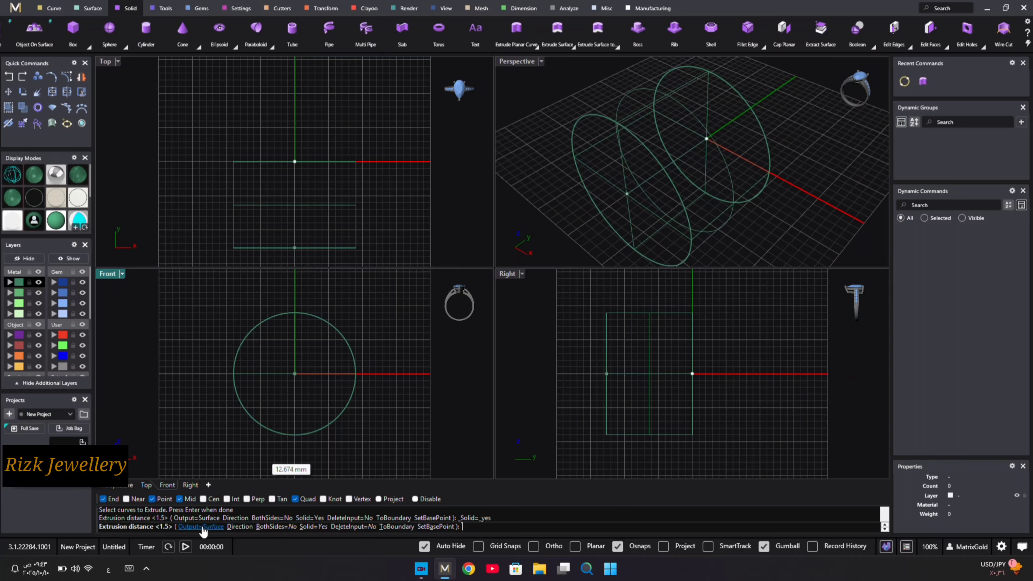
pyautogui.click(282, 529)
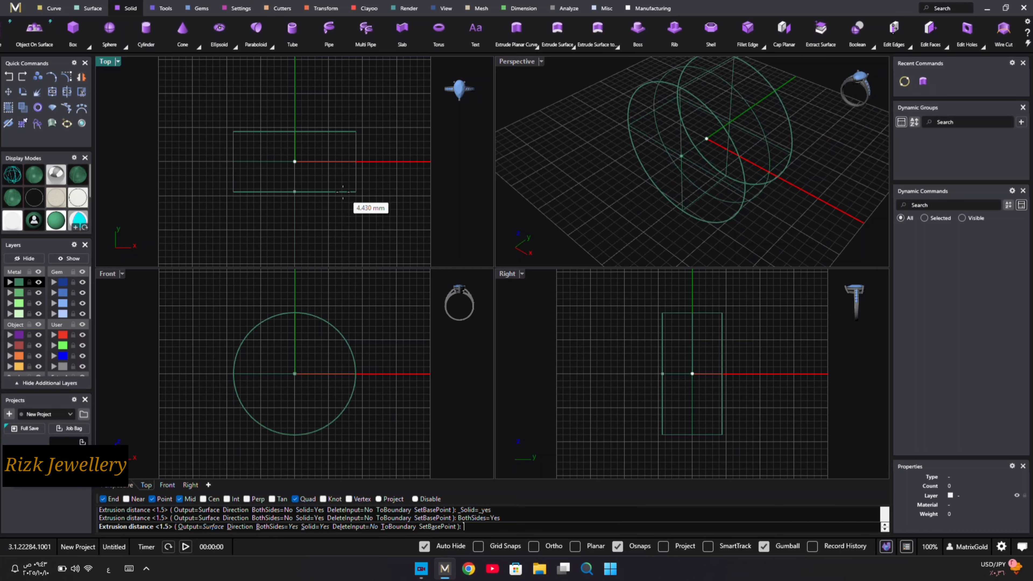
pyautogui.write('5')
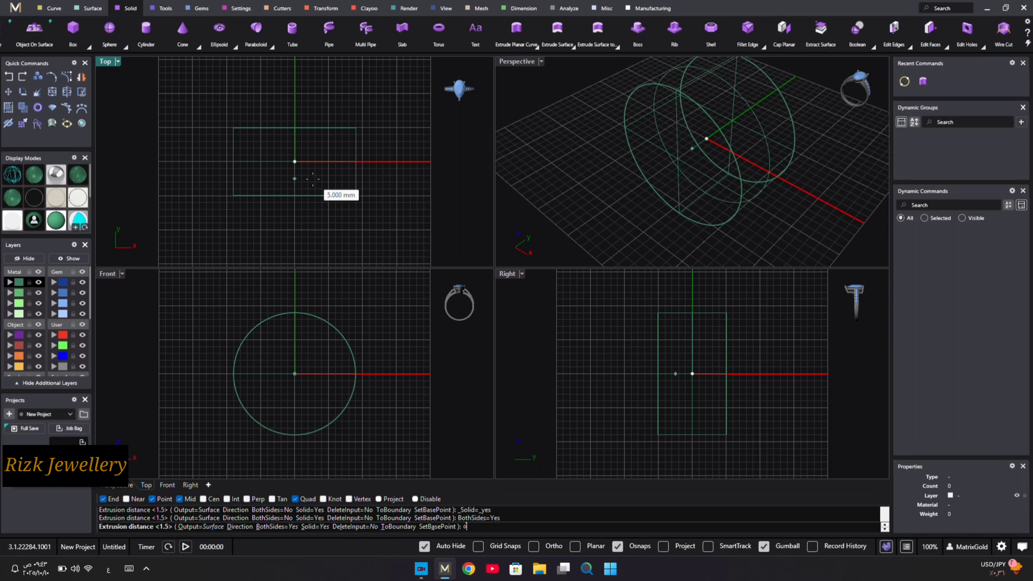
pyautogui.press('Return')
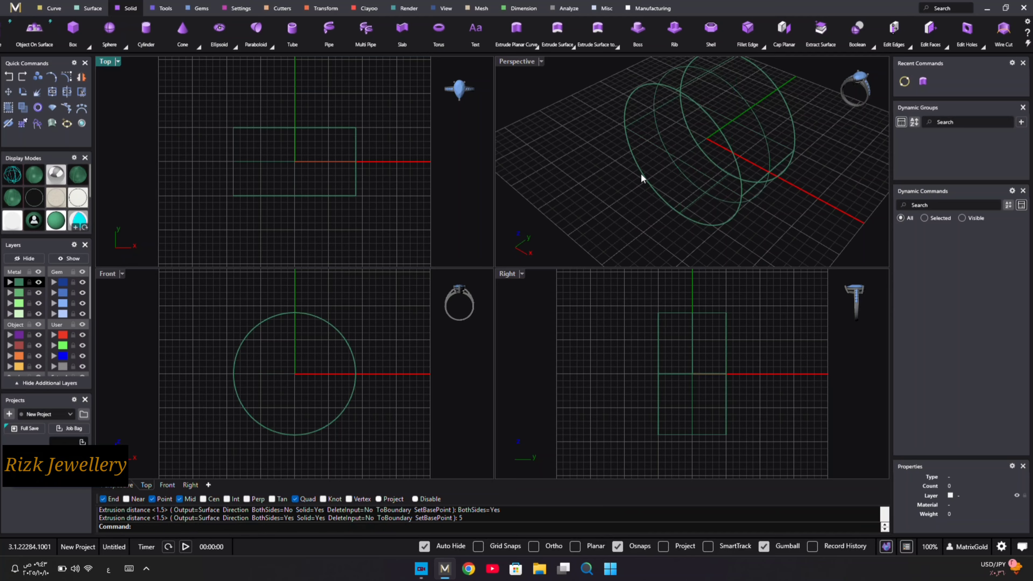
# - Display the Perspective view in shaded mode and orbit to view the cylinder from its front
pyautogui.click(569, 158)
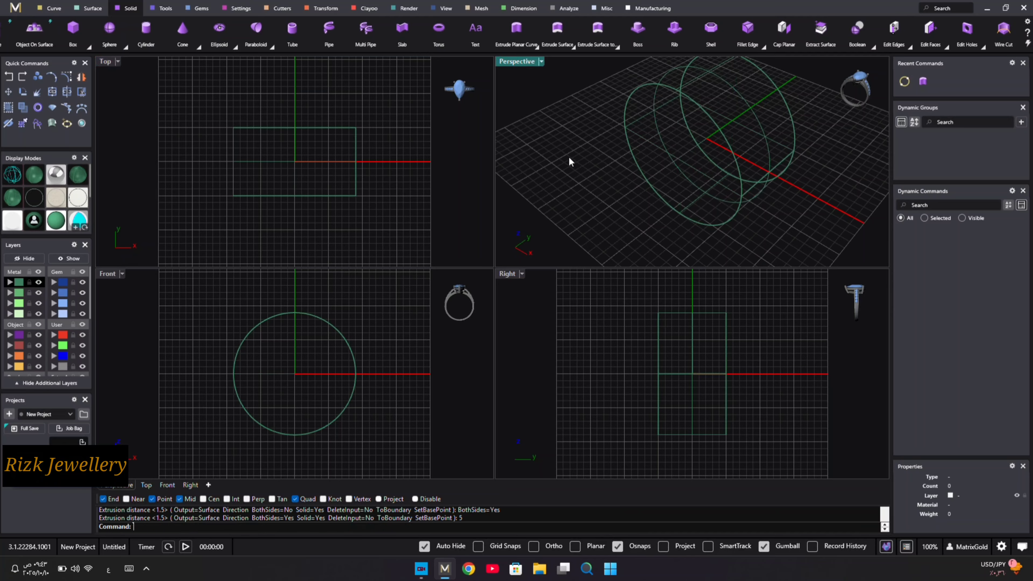
pyautogui.click(36, 176)
pyautogui.scroll(-5, 695, 134)
pyautogui.scroll(5, 695, 123)
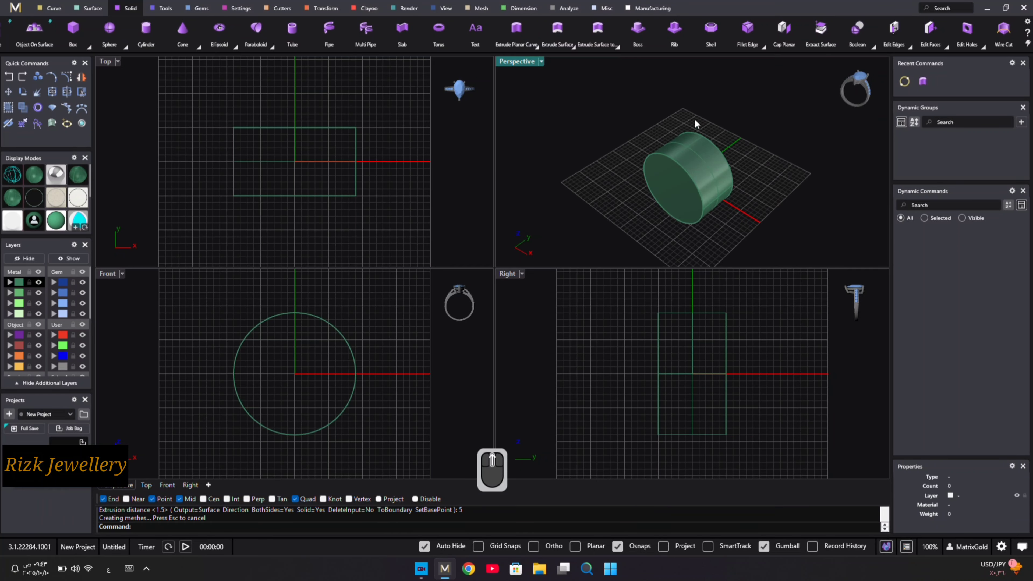
pyautogui.moveTo(658, 142); pyautogui.dragTo(689, 146, button='right')
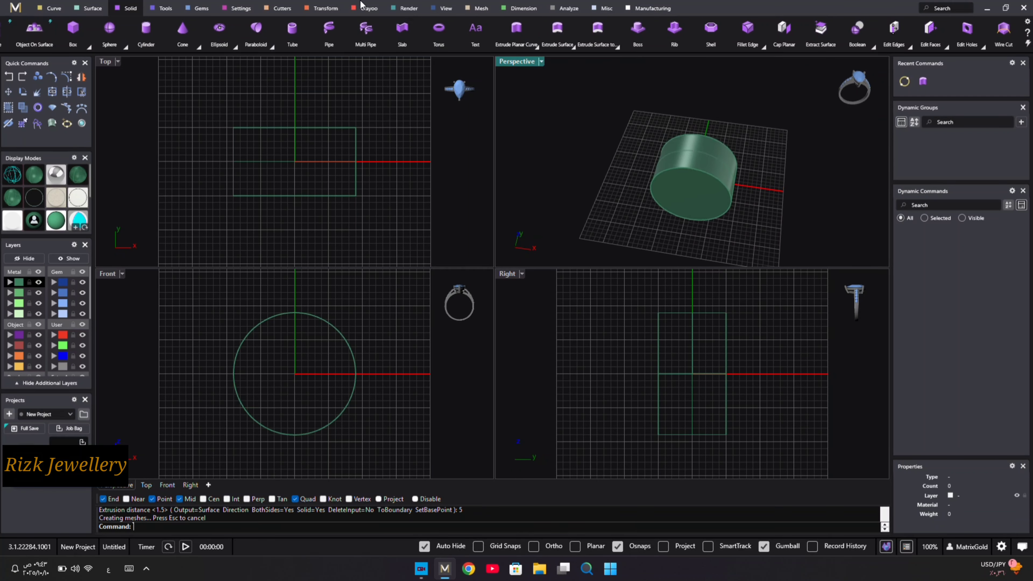
# - Generate a flat Auto Base surface from the cylinder's curved outer face
pyautogui.click(323, 11)
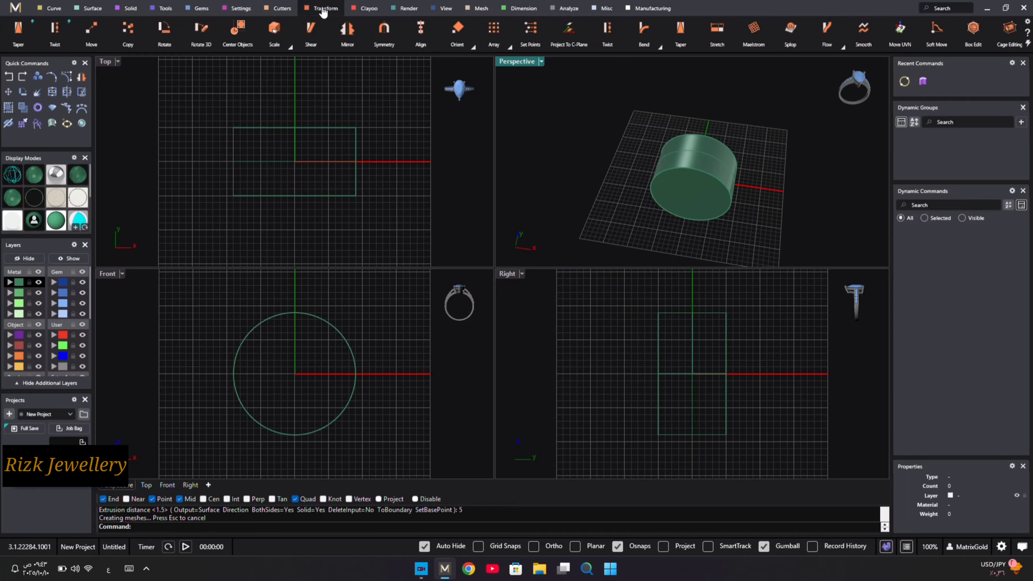
pyautogui.scroll(4, 215, 47)
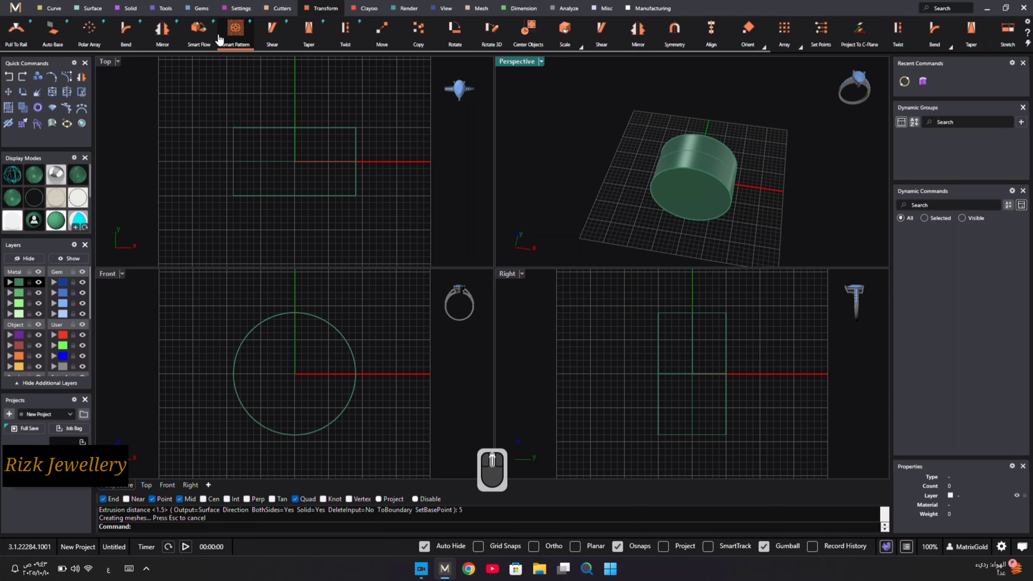
pyautogui.click(59, 41)
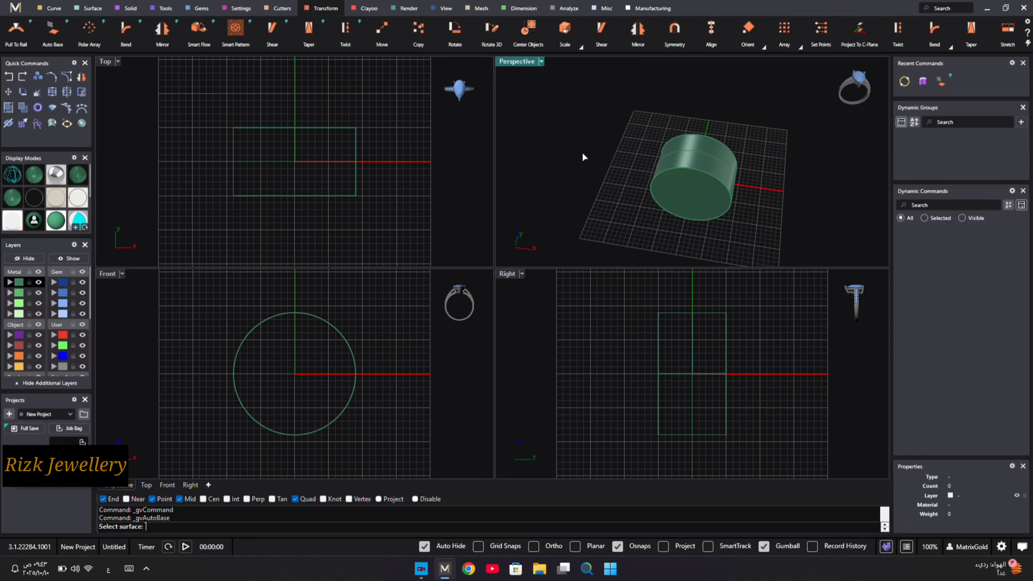
pyautogui.click(695, 159)
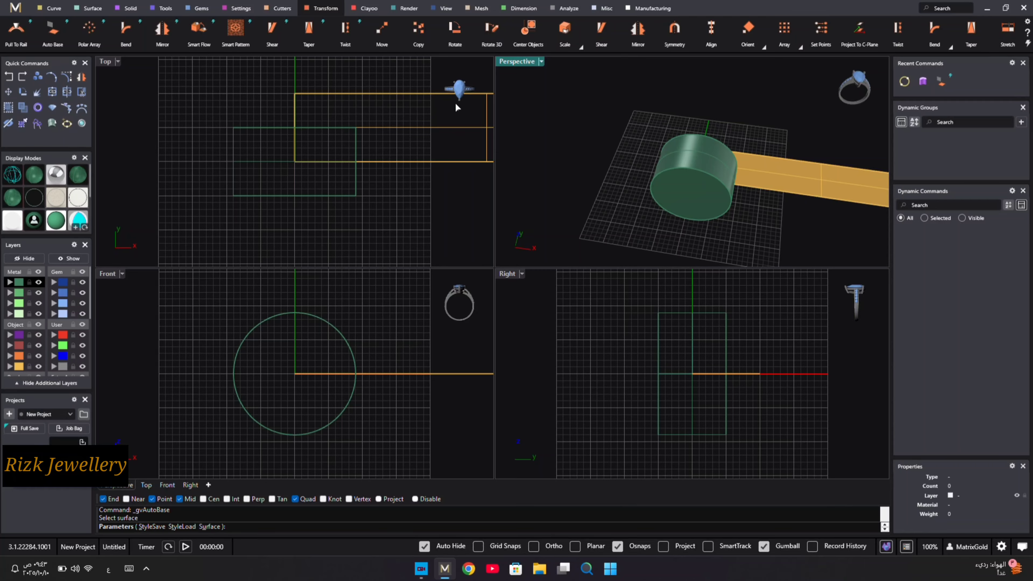
pyautogui.rightClick(235, 91)
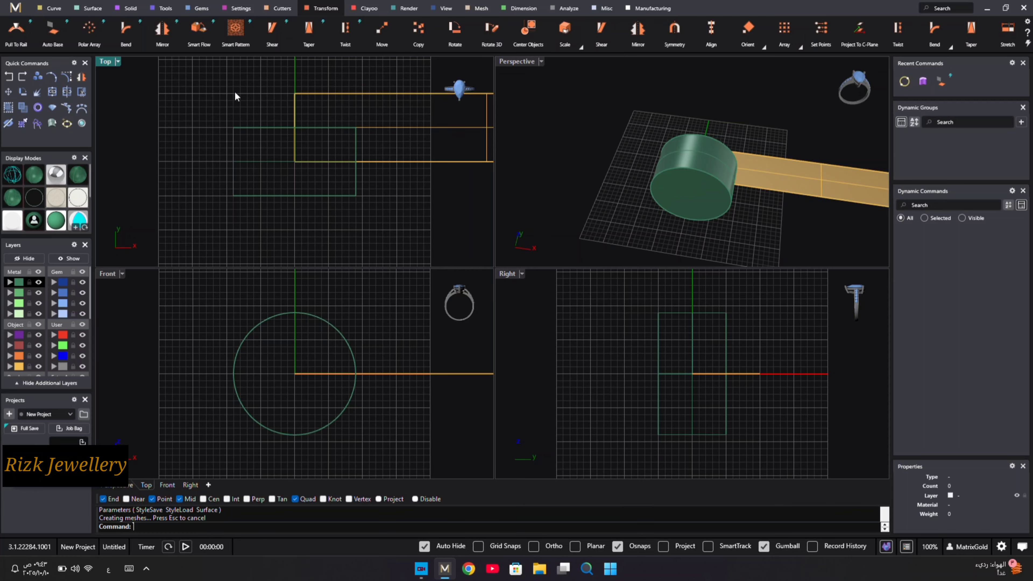
# - Centre the flat base surface on the world origin along the X, Y and Z axes
pyautogui.scroll(-3, 235, 92)
pyautogui.moveTo(318, 108); pyautogui.dragTo(315, 144, button='middle')
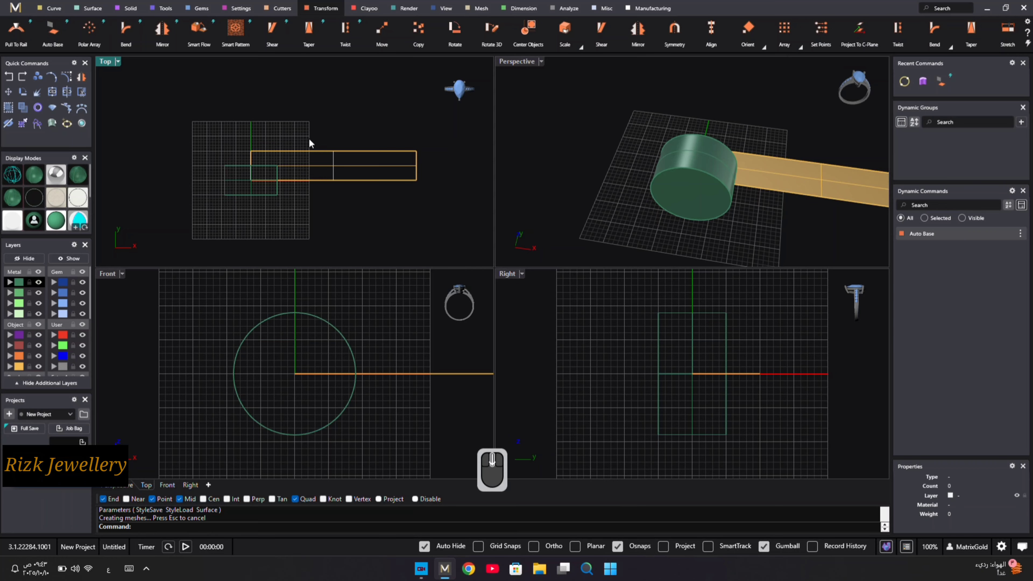
pyautogui.moveTo(425, 119); pyautogui.dragTo(342, 216)
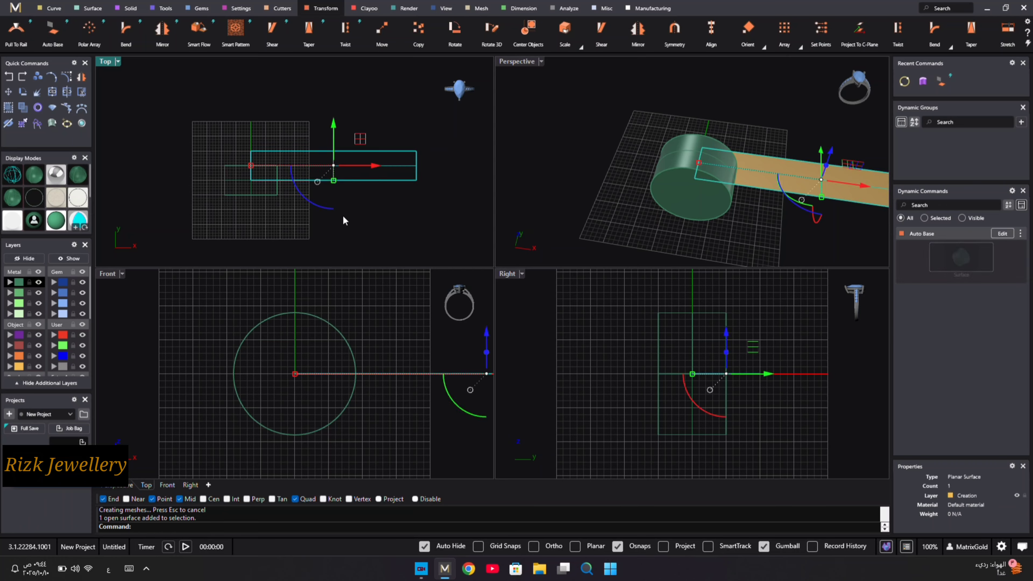
pyautogui.hotkey('ctrl', 'alt', 'c')
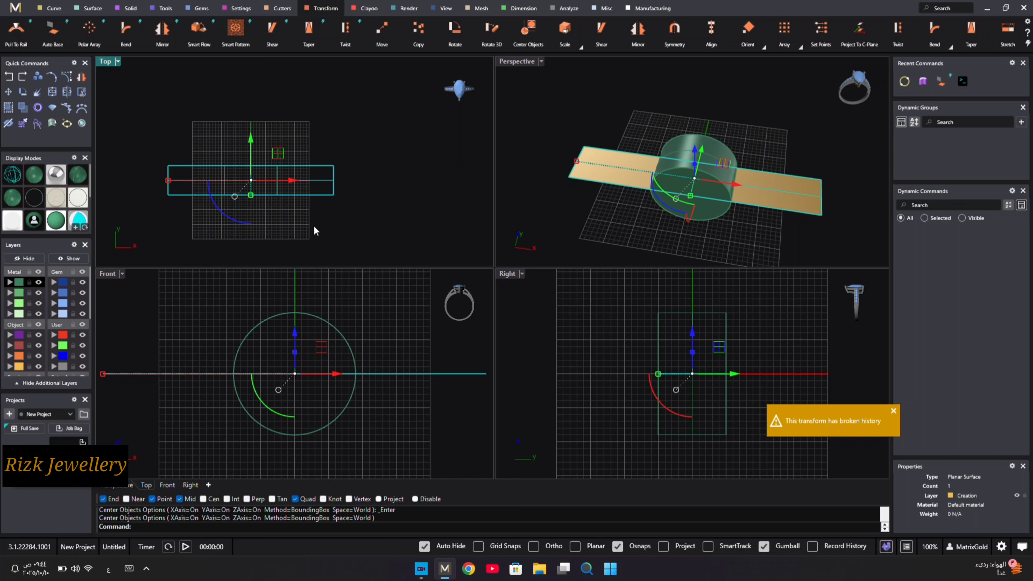
pyautogui.press('Escape')
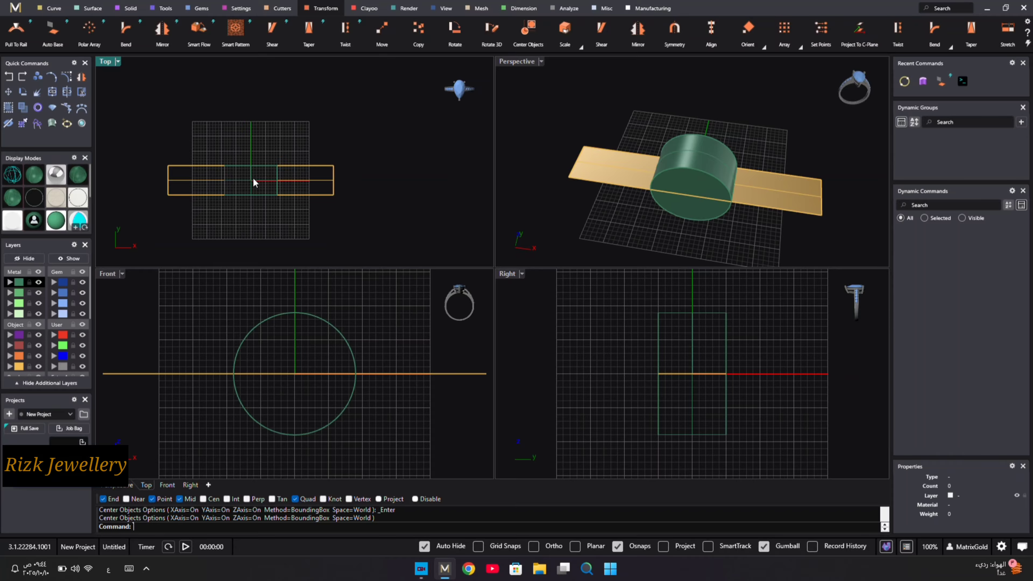
# - Move the circle, the cylinder and the base surface to the green User 02 layer
pyautogui.moveTo(283, 133); pyautogui.dragTo(232, 227)
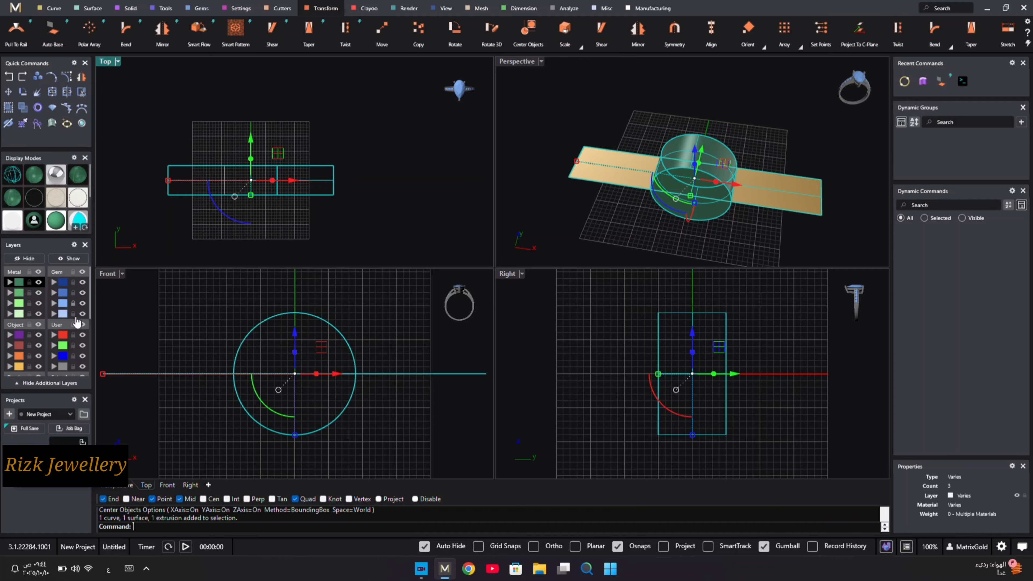
pyautogui.click(62, 346)
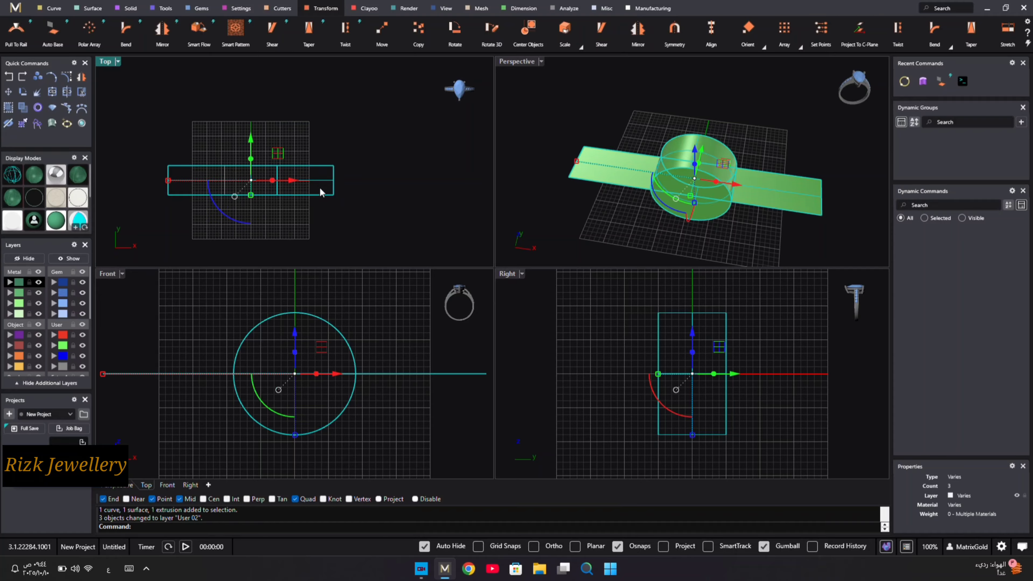
pyautogui.click(330, 221)
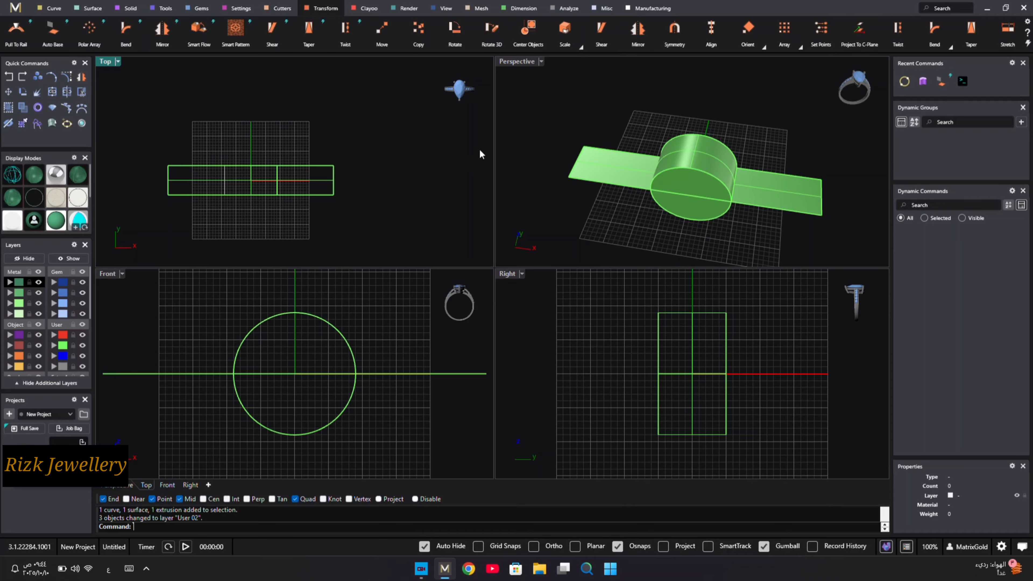
# - Duplicate the border of the flat base surface as a curve on the current layer
pyautogui.click(50, 9)
pyautogui.scroll(-2, 584, 33)
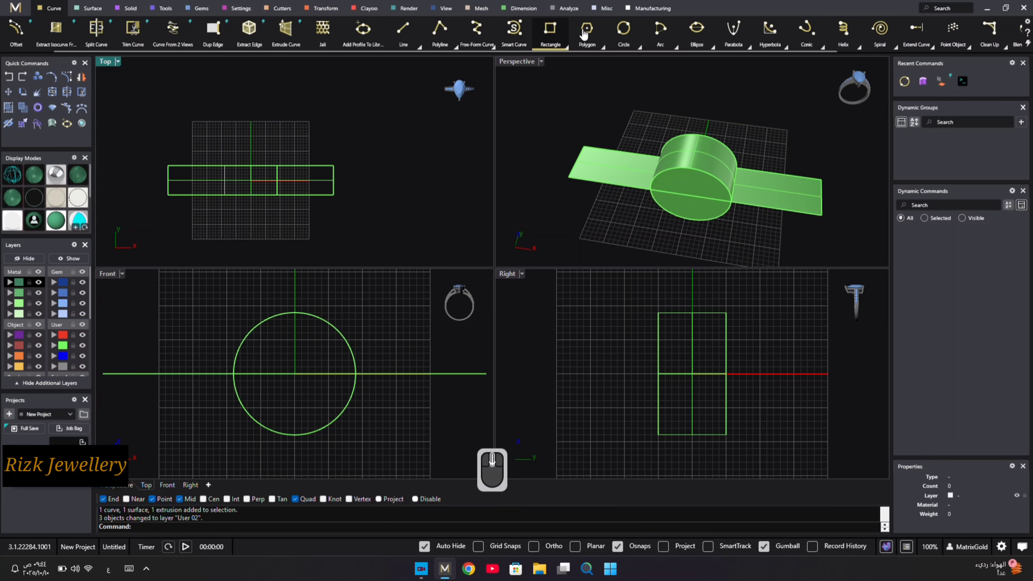
pyautogui.scroll(-2, 584, 32)
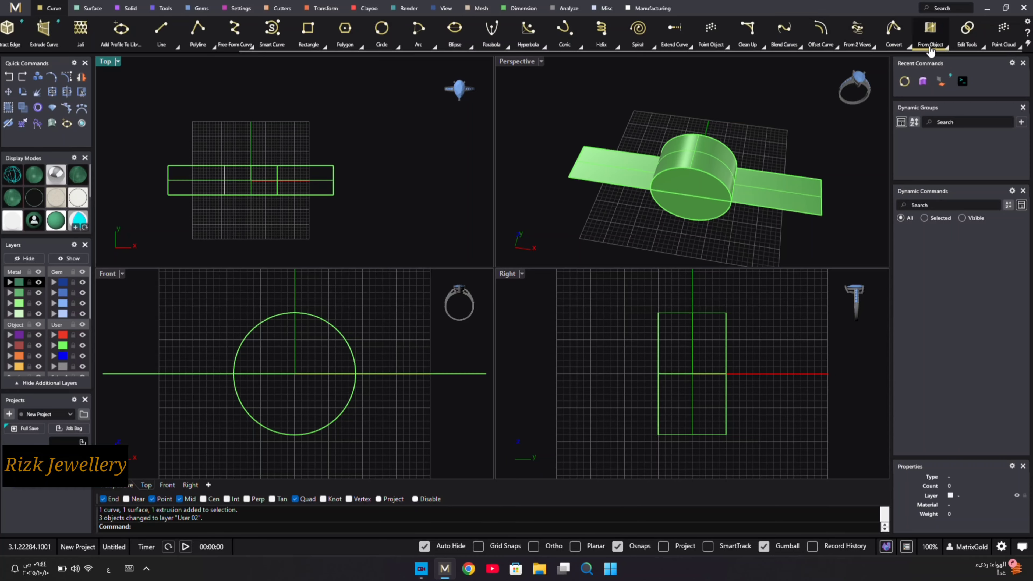
pyautogui.click(945, 49)
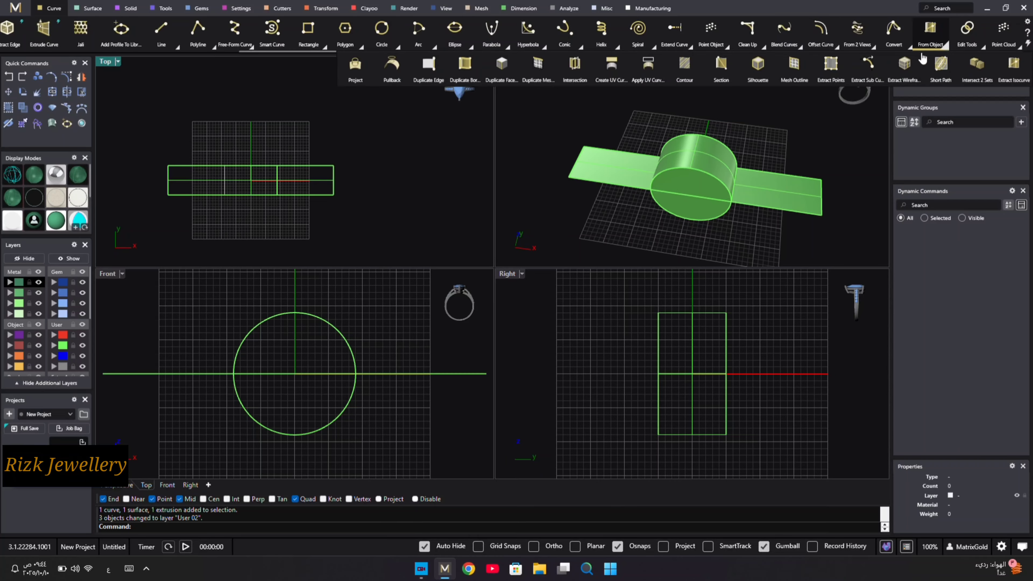
pyautogui.click(465, 71)
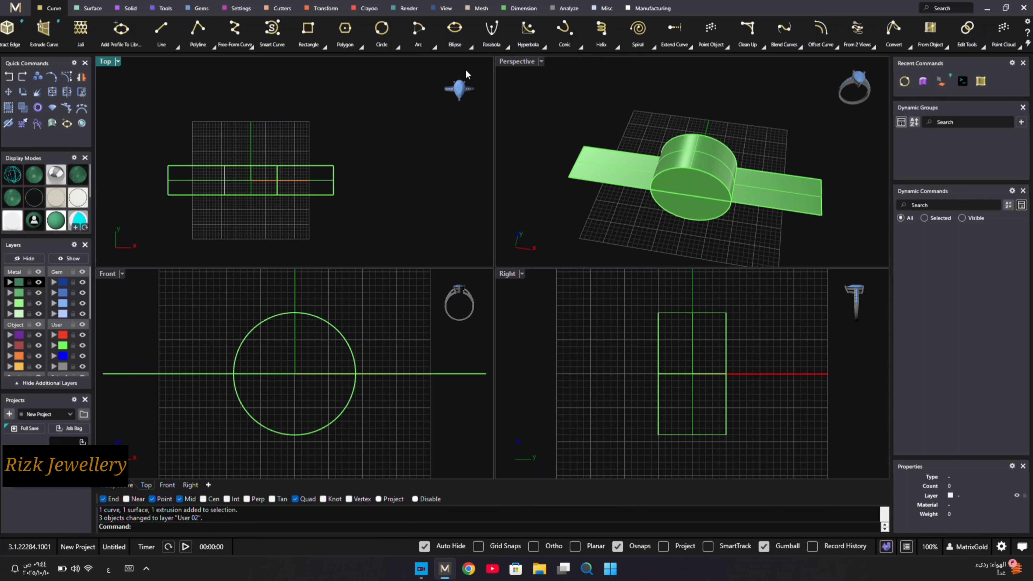
pyautogui.click(597, 166)
pyautogui.rightClick(544, 119)
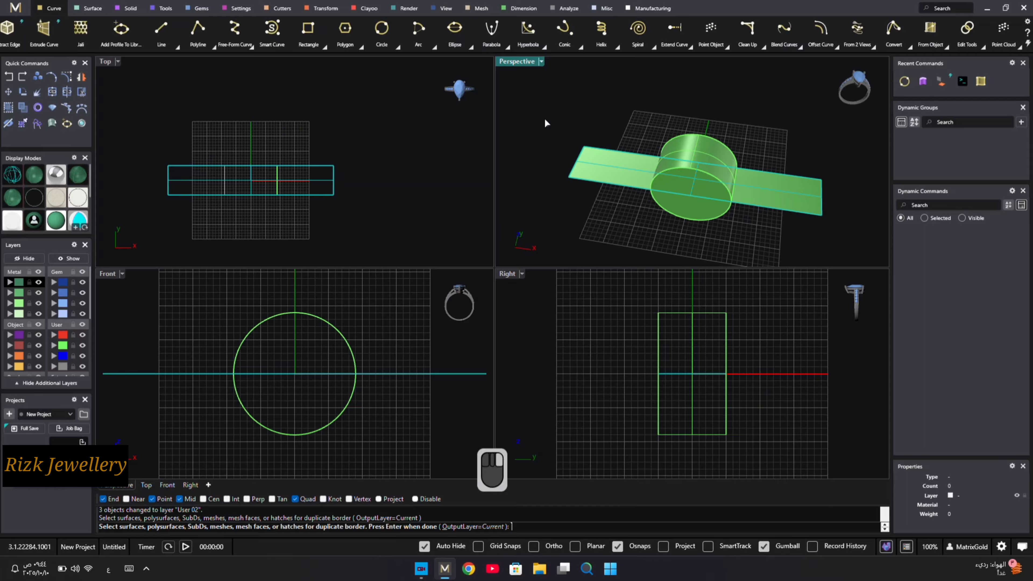
pyautogui.press('Escape')
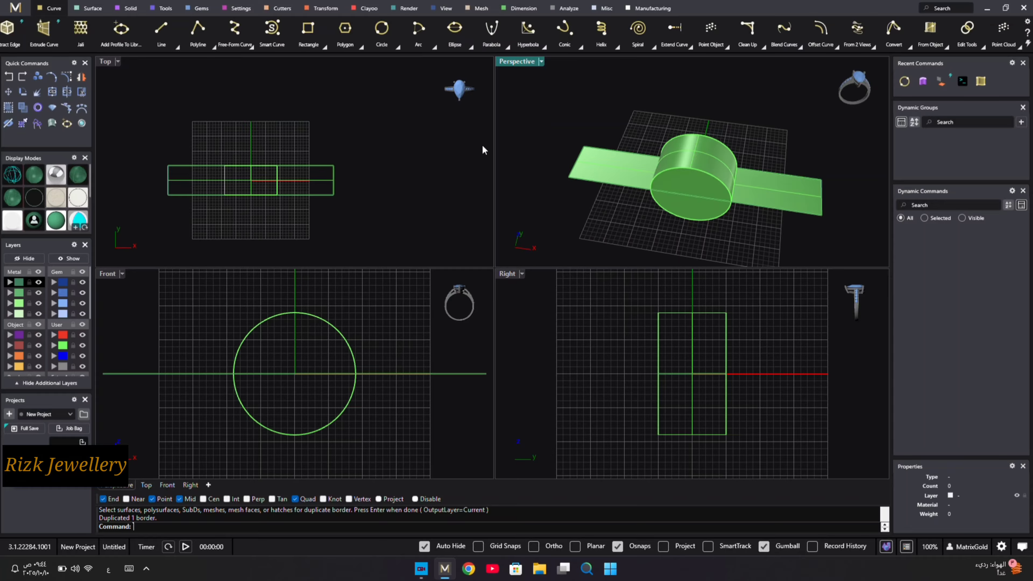
# - Hide the green User 02 layer and maximize the Top view
pyautogui.click(602, 168)
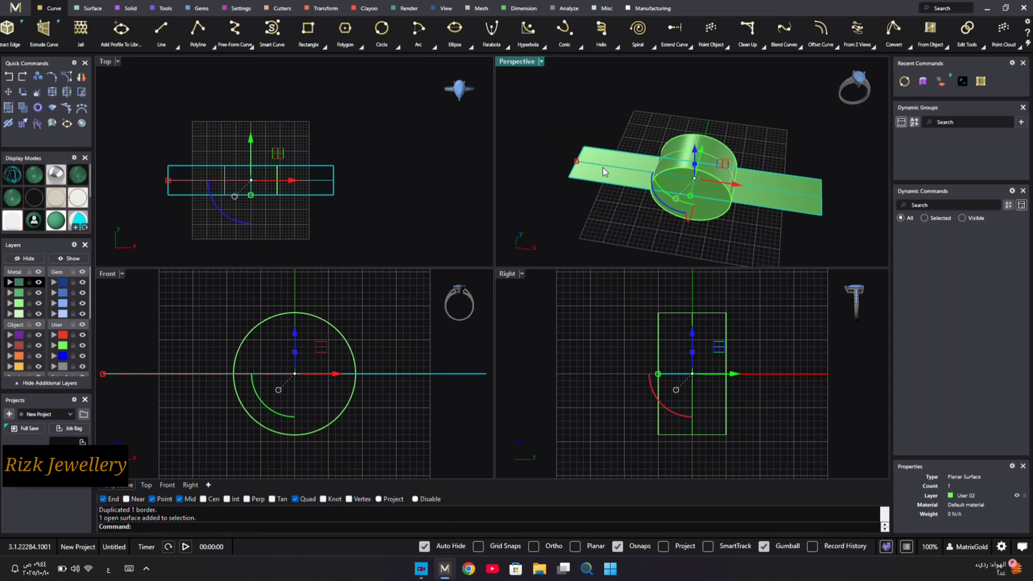
pyautogui.click(82, 345)
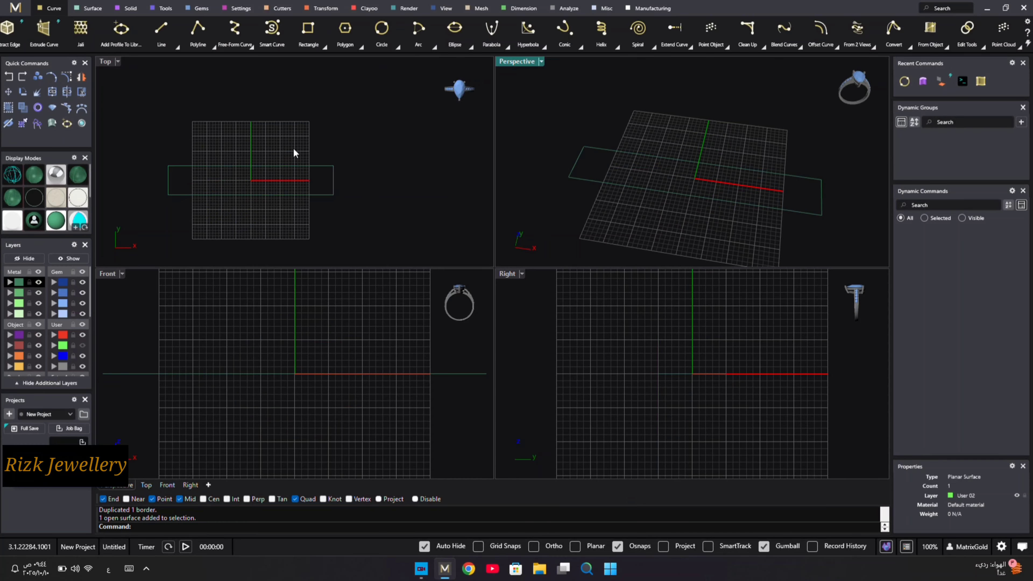
pyautogui.moveTo(261, 150); pyautogui.dragTo(313, 141, button='right')
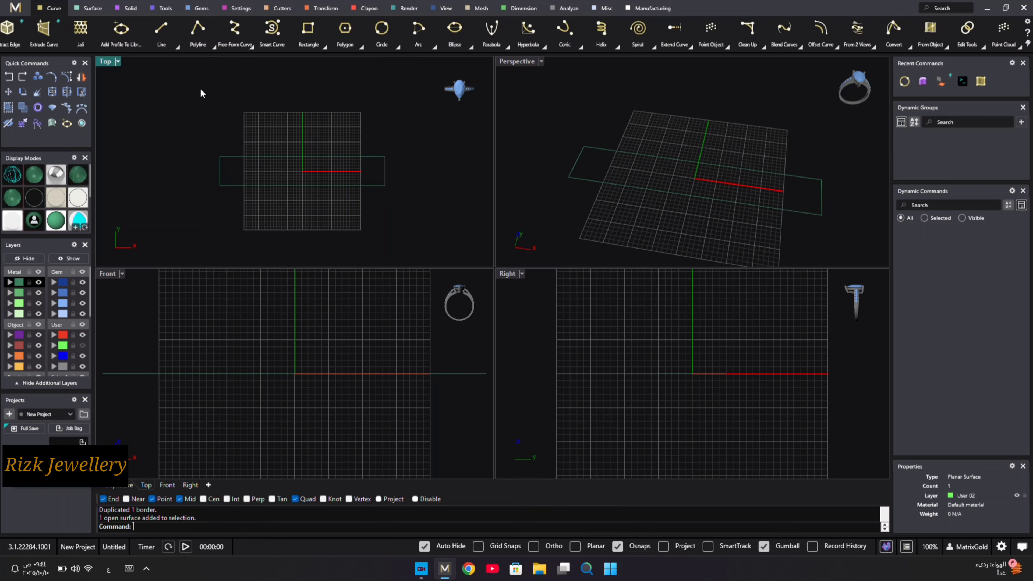
pyautogui.doubleClick(106, 62)
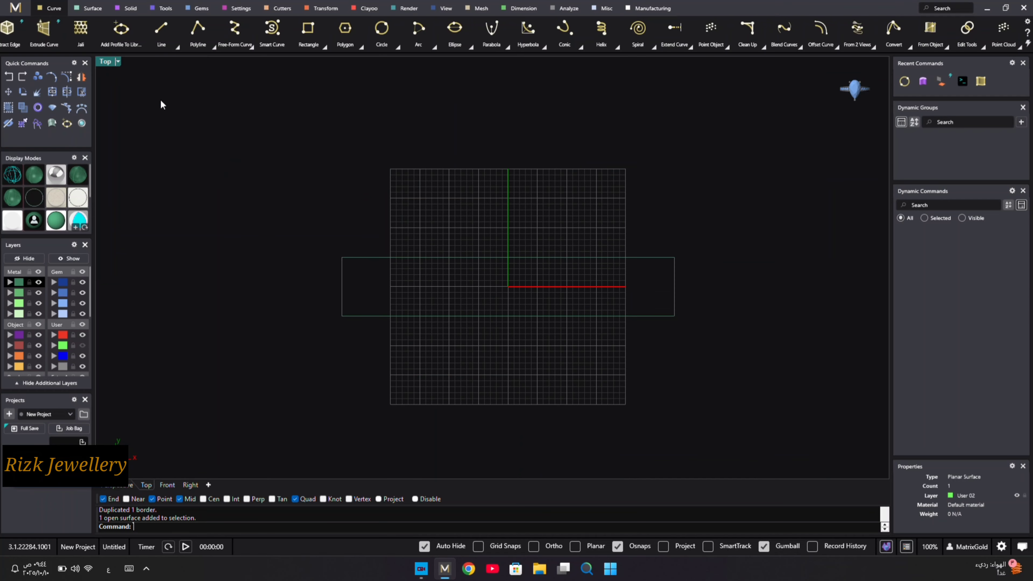
# - Draw an 8 by 8 mm rounded rectangle centred on the origin, with a corner radius of about 1.5 mm
pyautogui.scroll(4, 532, 300)
pyautogui.moveTo(510, 313); pyautogui.dragTo(503, 276, button='right')
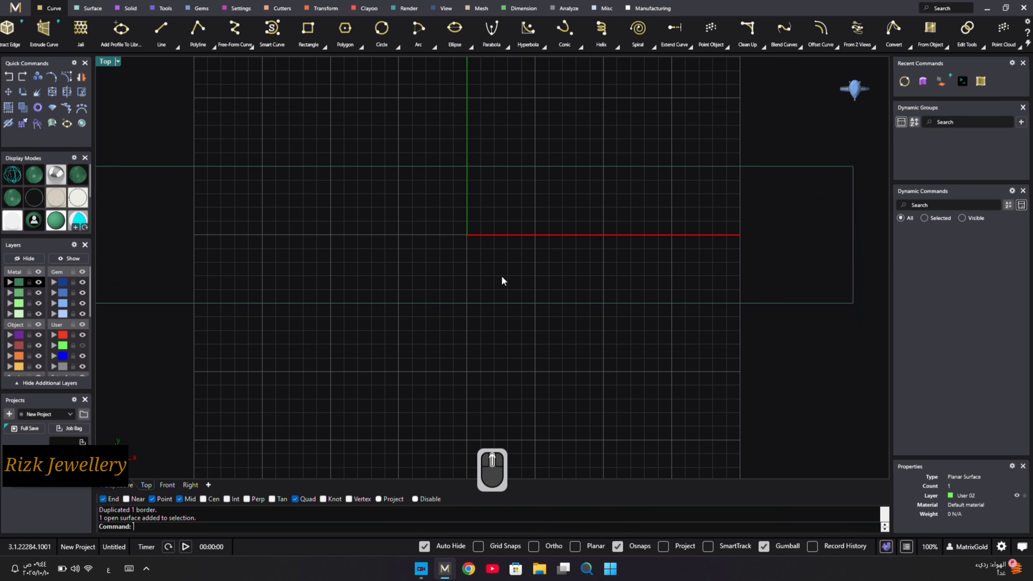
pyautogui.click(324, 45)
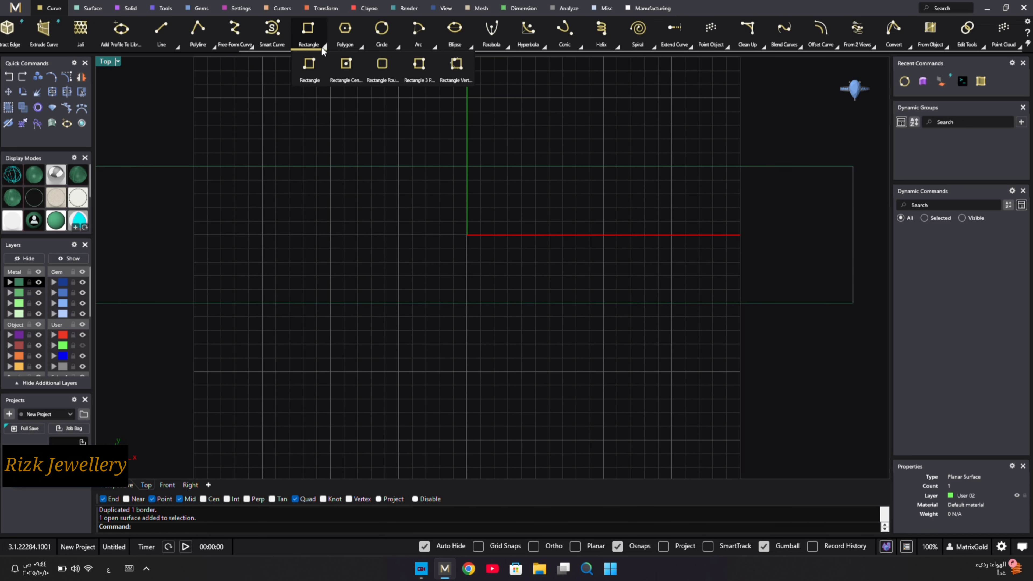
pyautogui.click(378, 79)
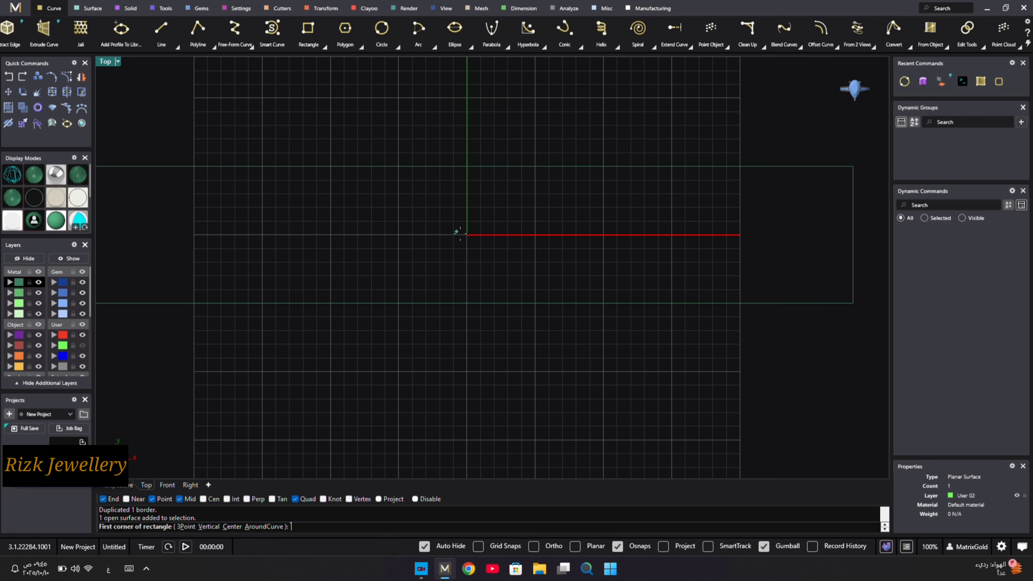
pyautogui.click(232, 527)
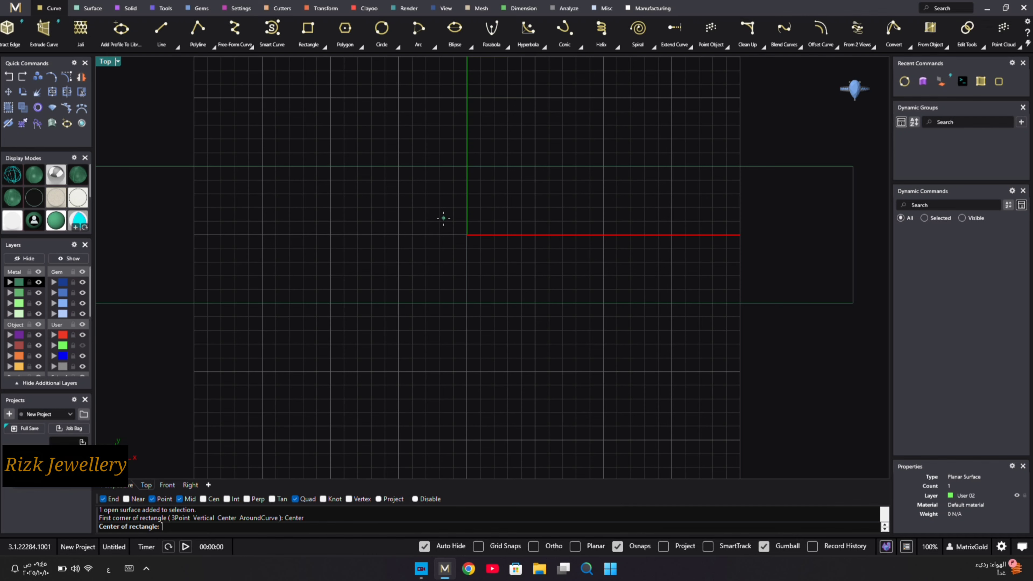
pyautogui.write('0')
pyautogui.press('Return')
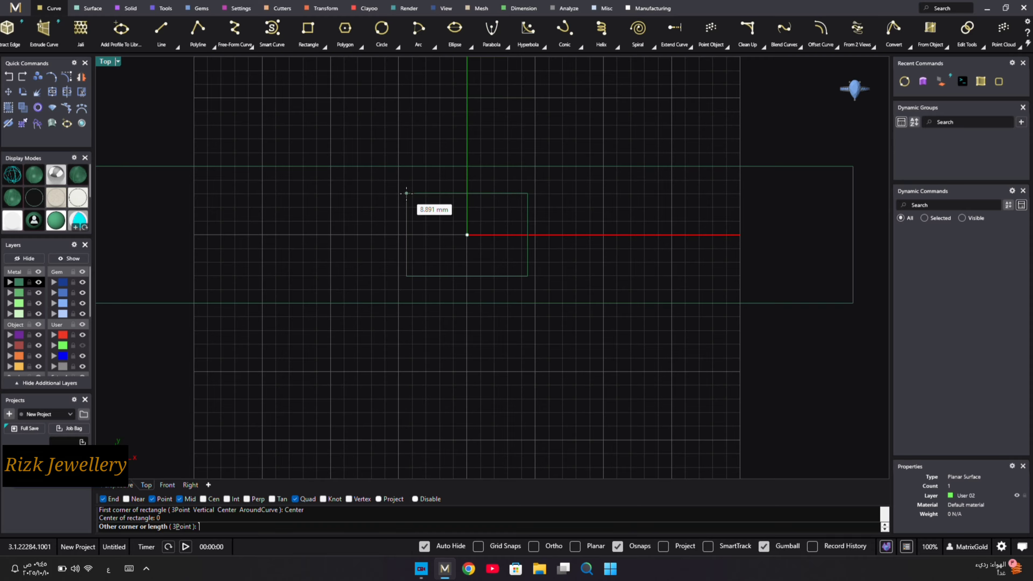
pyautogui.write('8')
pyautogui.press('Return')
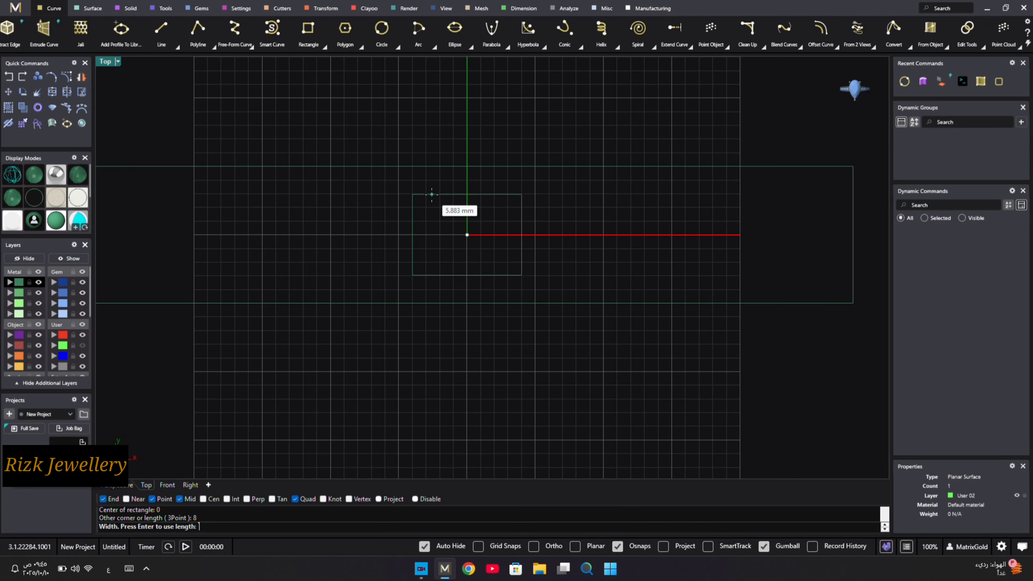
pyautogui.write('8')
pyautogui.press('Return')
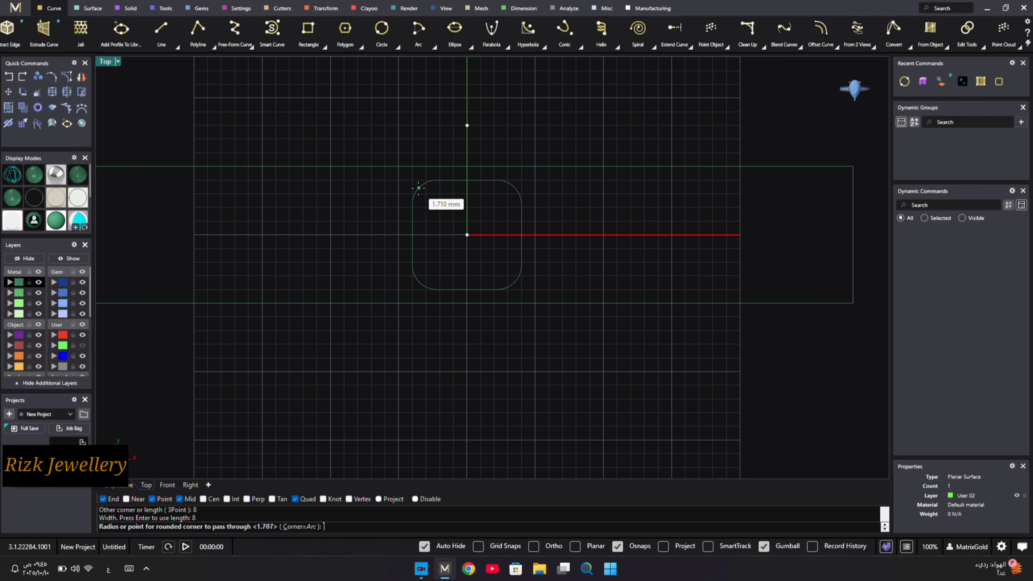
pyautogui.scroll(2, 418, 187)
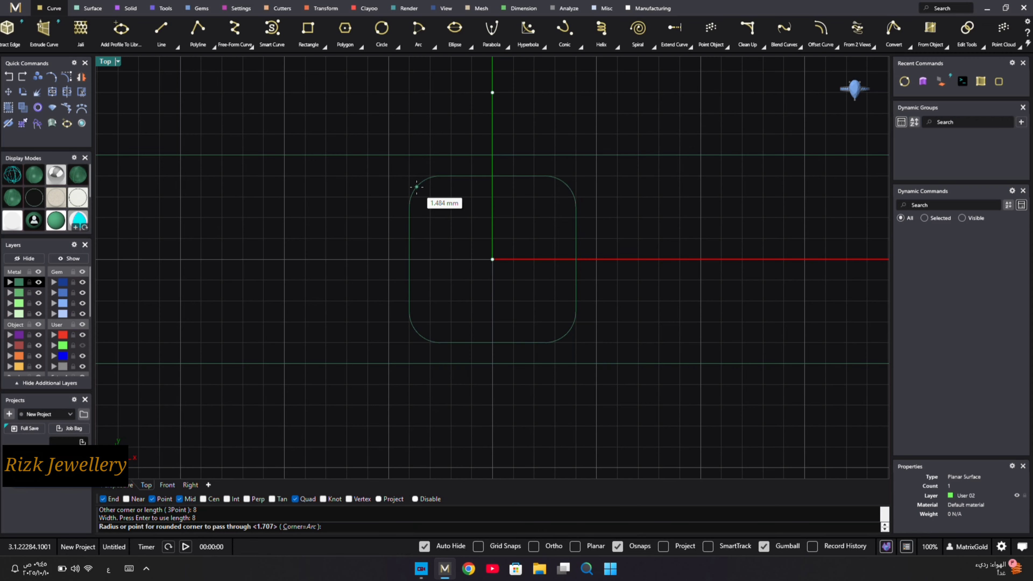
pyautogui.click(416, 186)
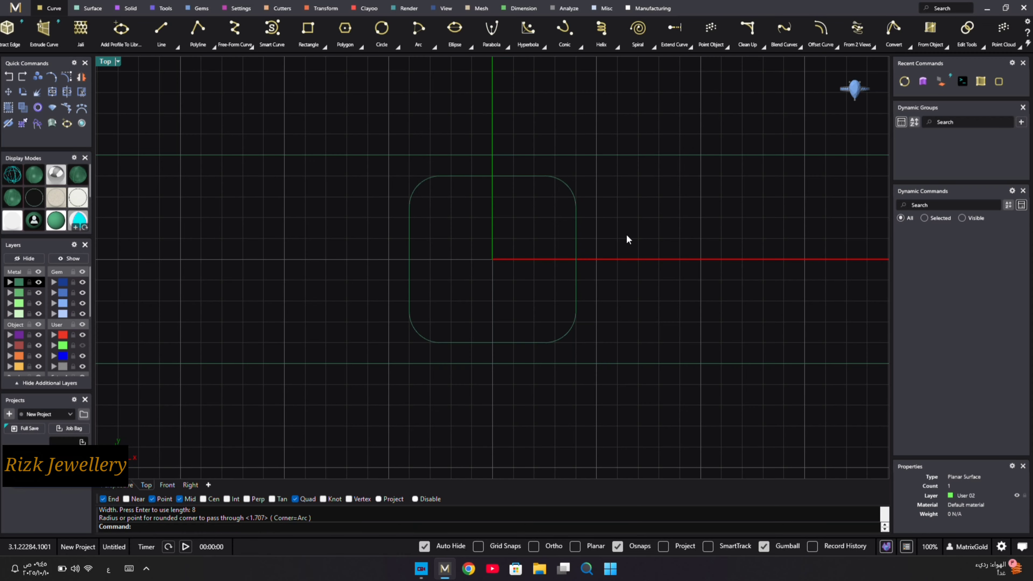
# - Rotate the rounded square 45 degrees about its centre so it forms a diamond inside the base outline
pyautogui.moveTo(631, 230); pyautogui.dragTo(426, 266)
pyautogui.keyDown('shift'); pyautogui.click(473, 300); pyautogui.keyUp('shift')
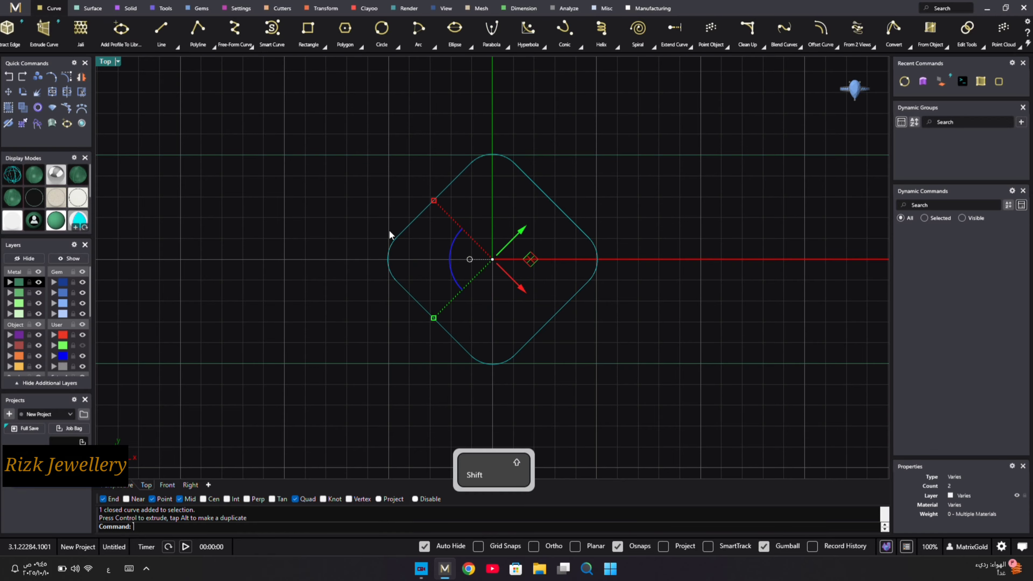
pyautogui.click(354, 209)
pyautogui.scroll(-3, 363, 228)
pyautogui.scroll(3, 376, 235)
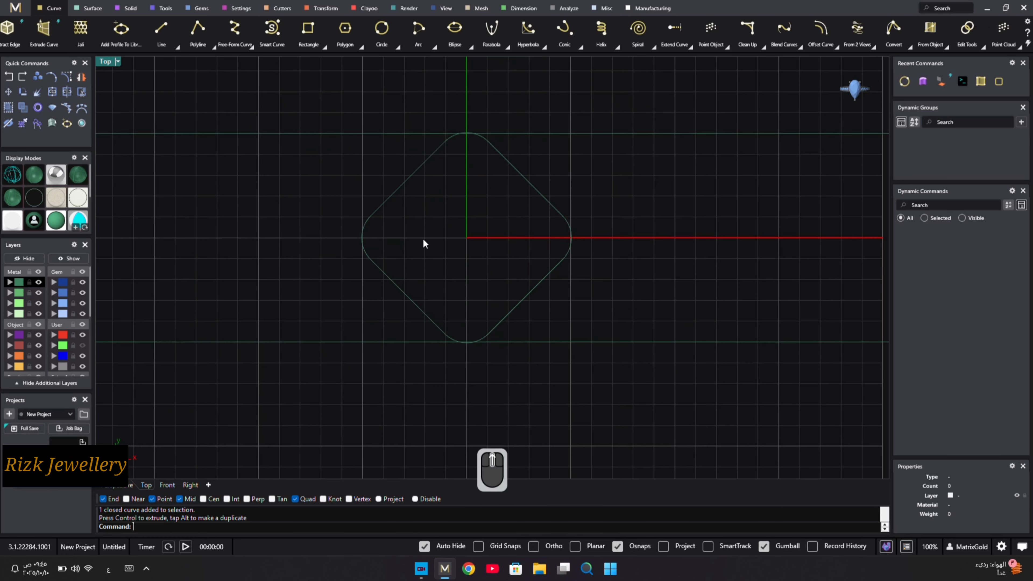
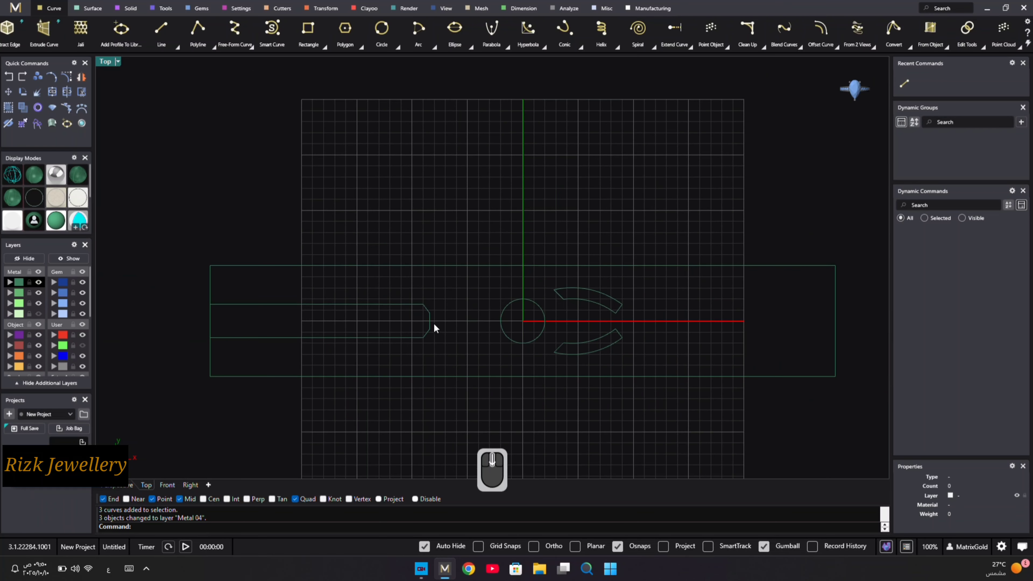
# - Join the straight lines, chamfered corners and ends of the narrow band outline into one closed curve
pyautogui.moveTo(433, 325); pyautogui.dragTo(552, 335, button='middle')
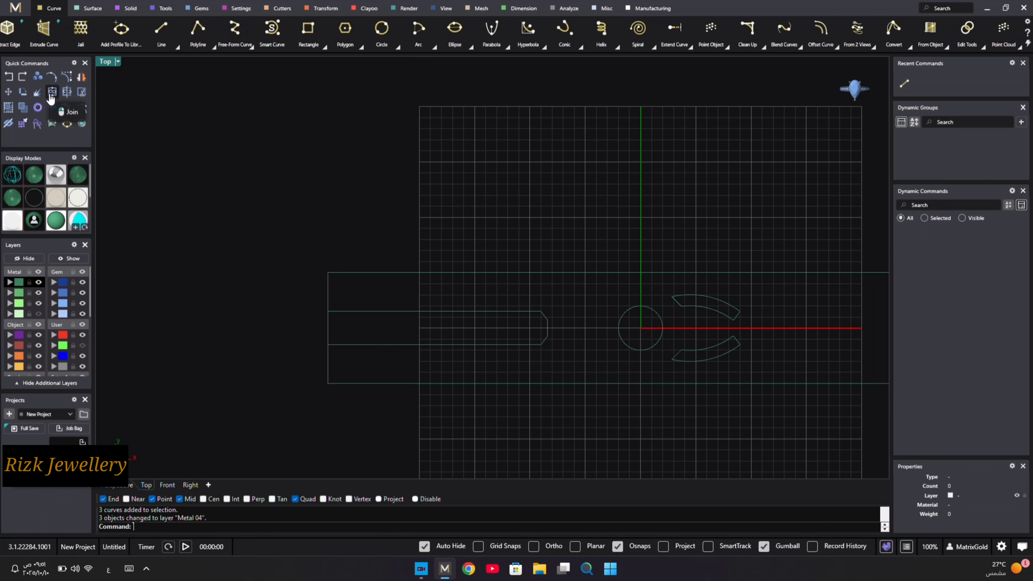
pyautogui.click(51, 93)
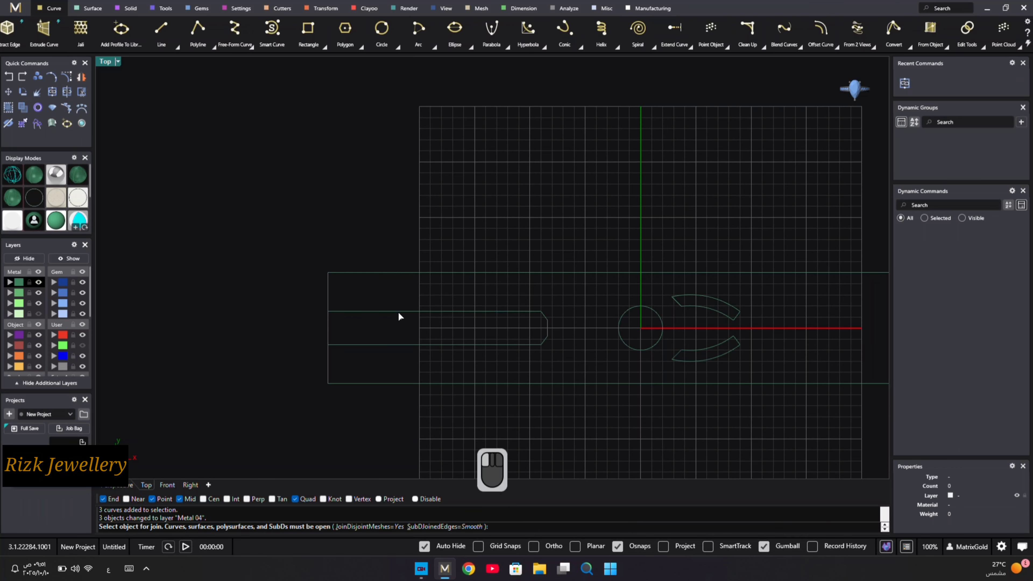
pyautogui.scroll(5, 546, 314)
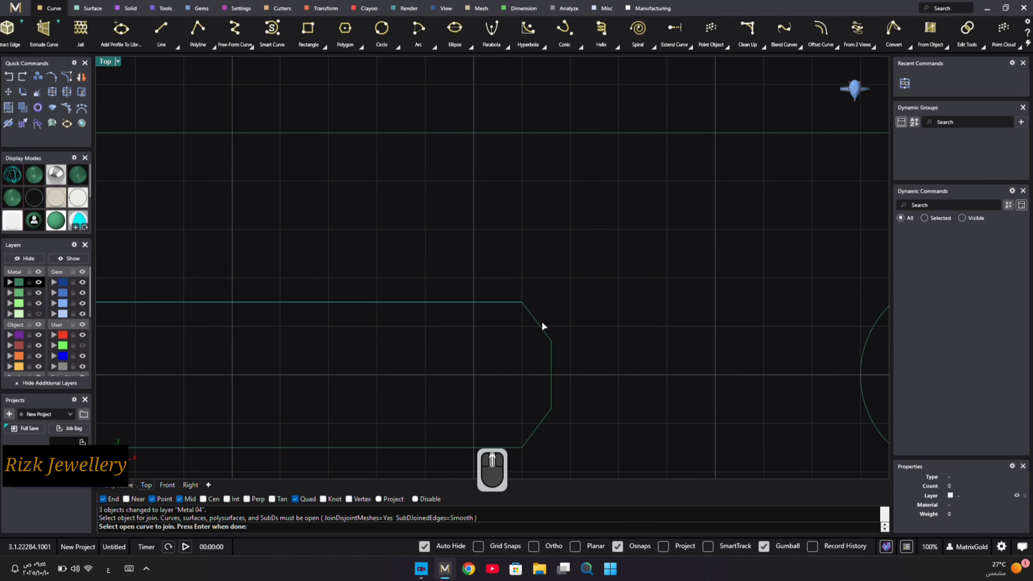
pyautogui.click(543, 336)
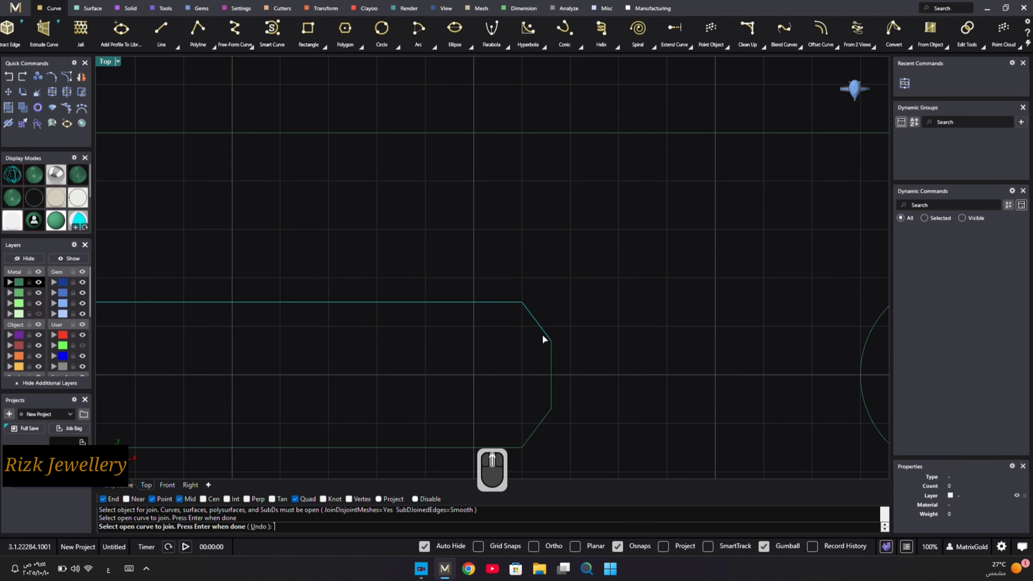
pyautogui.click(552, 369)
pyautogui.click(481, 448)
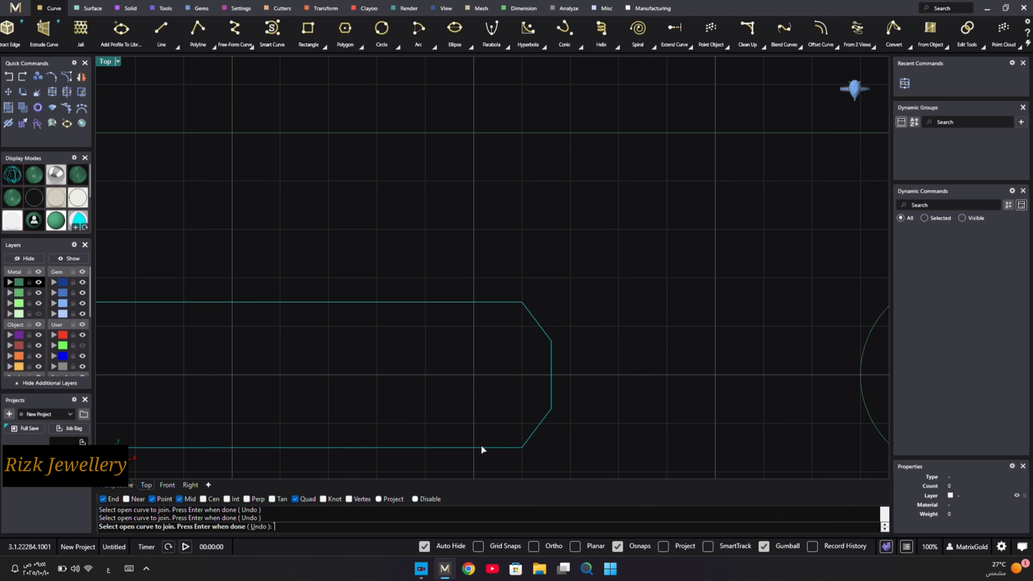
pyautogui.moveTo(359, 364); pyautogui.dragTo(728, 310, button='right')
pyautogui.scroll(-3, 391, 322)
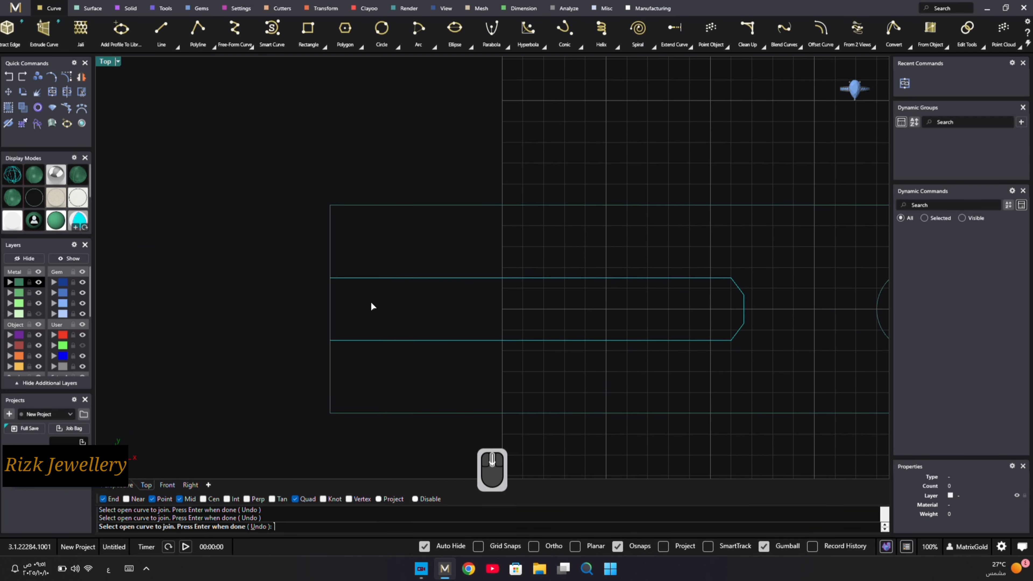
pyautogui.rightClick(330, 300)
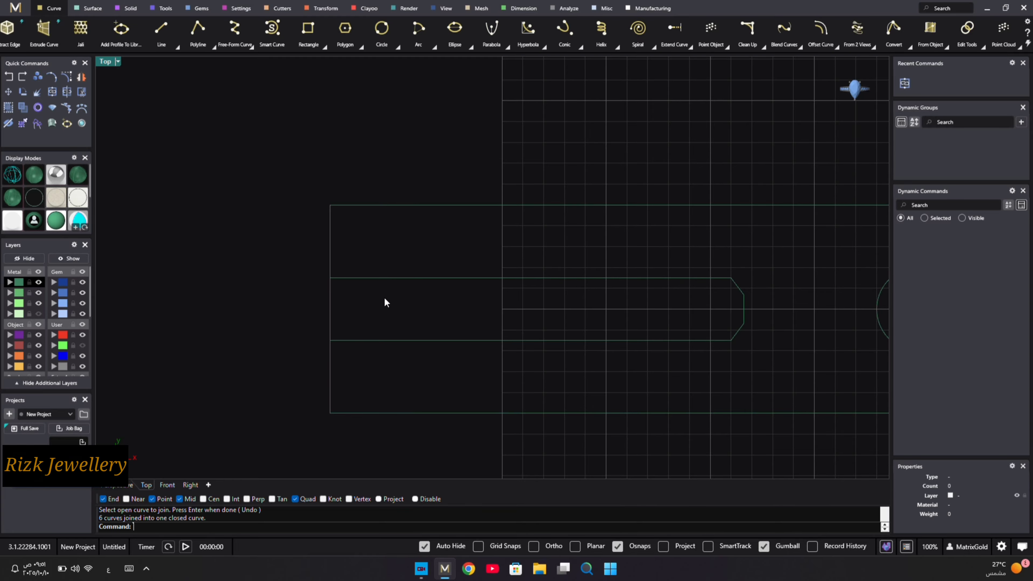
pyautogui.click(423, 278)
pyautogui.click(450, 239)
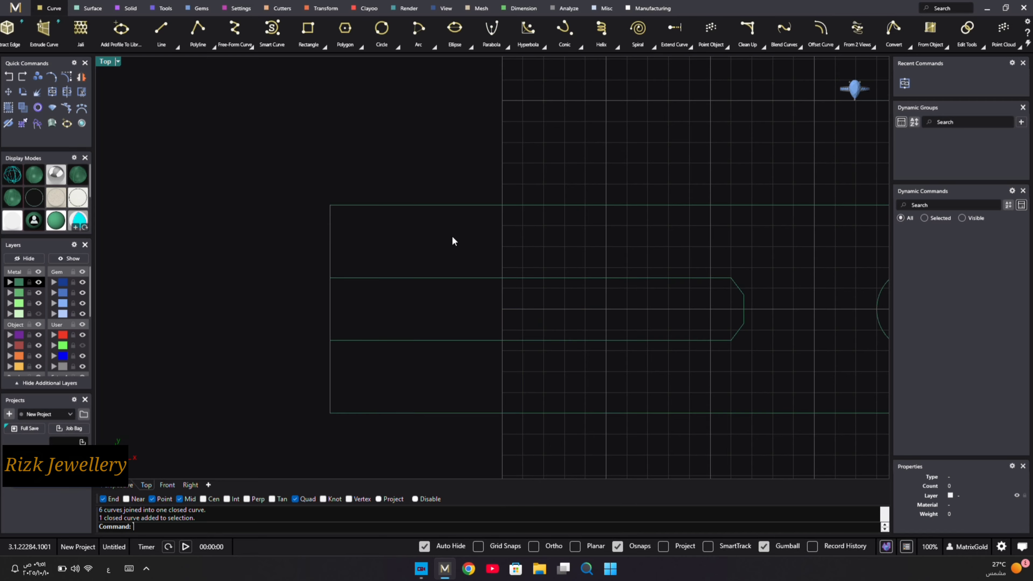
# - Mirror a copy of the closed band curve across the Y axis and show the Metal 04 layer
pyautogui.scroll(-5, 452, 240)
pyautogui.click(479, 309)
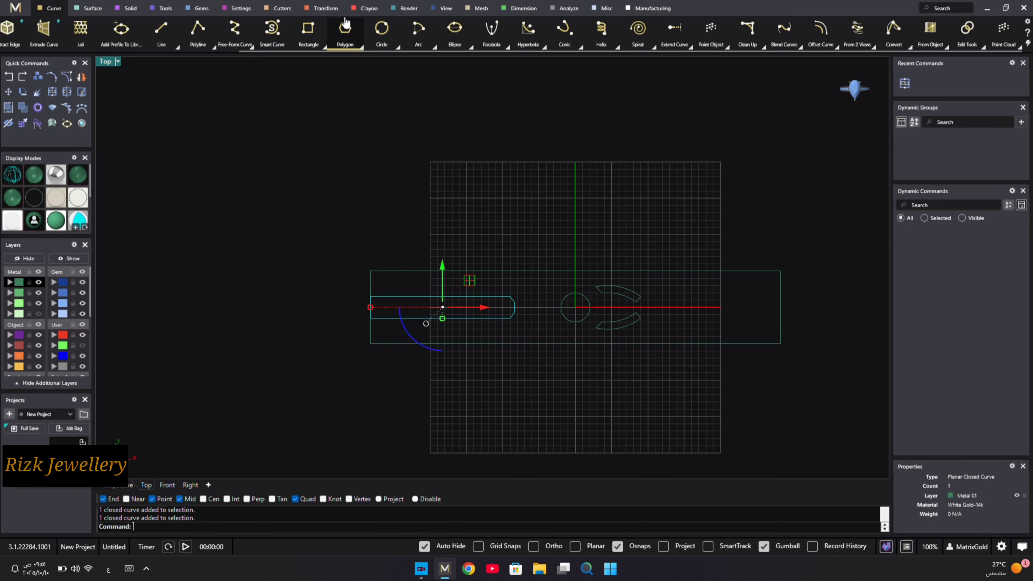
pyautogui.click(324, 8)
pyautogui.click(320, 39)
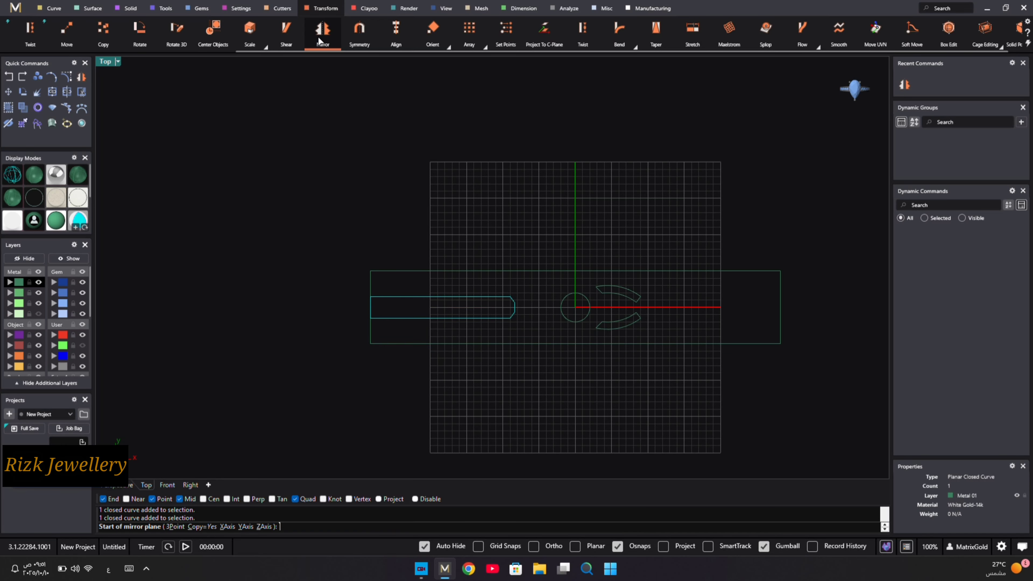
pyautogui.click(246, 527)
pyautogui.click(577, 402)
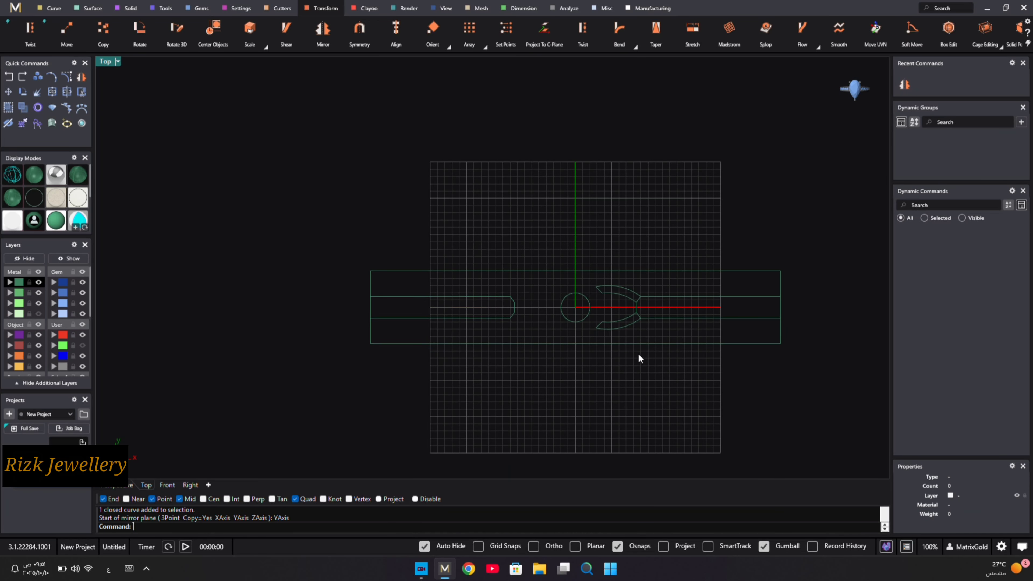
pyautogui.scroll(3, 638, 357)
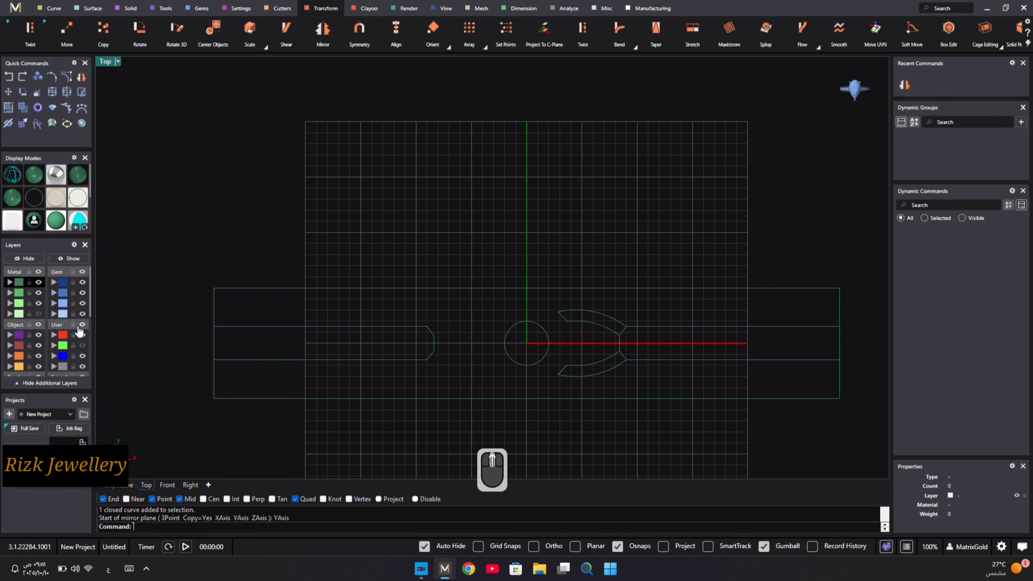
pyautogui.click(39, 314)
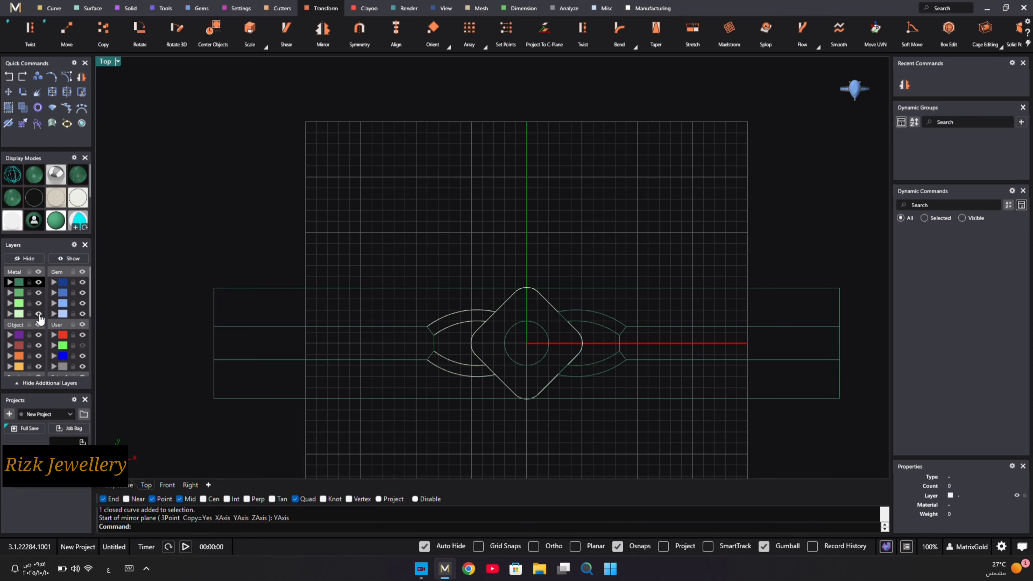
# - Assign all the pattern curves, including the rounded diamond, to the Metal 02 layer, leaving the outer base outline on its own layer
pyautogui.moveTo(169, 294); pyautogui.dragTo(874, 367)
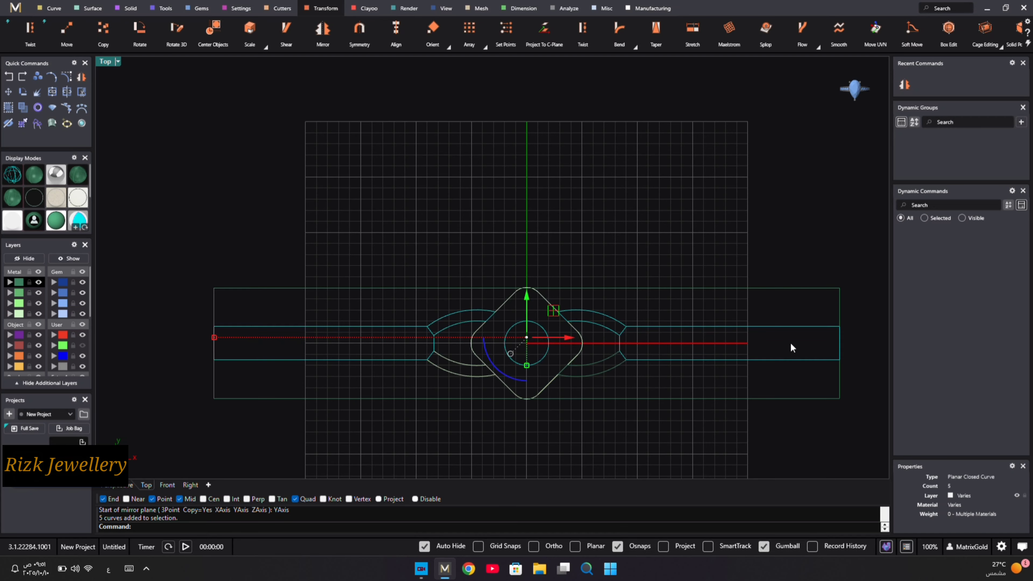
pyautogui.moveTo(158, 237); pyautogui.dragTo(887, 401)
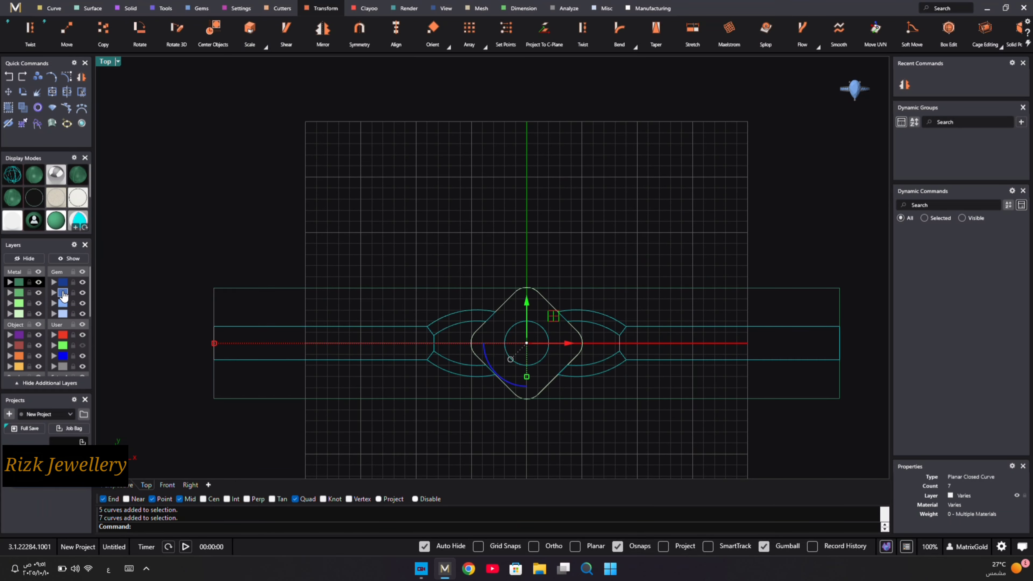
pyautogui.click(10, 293)
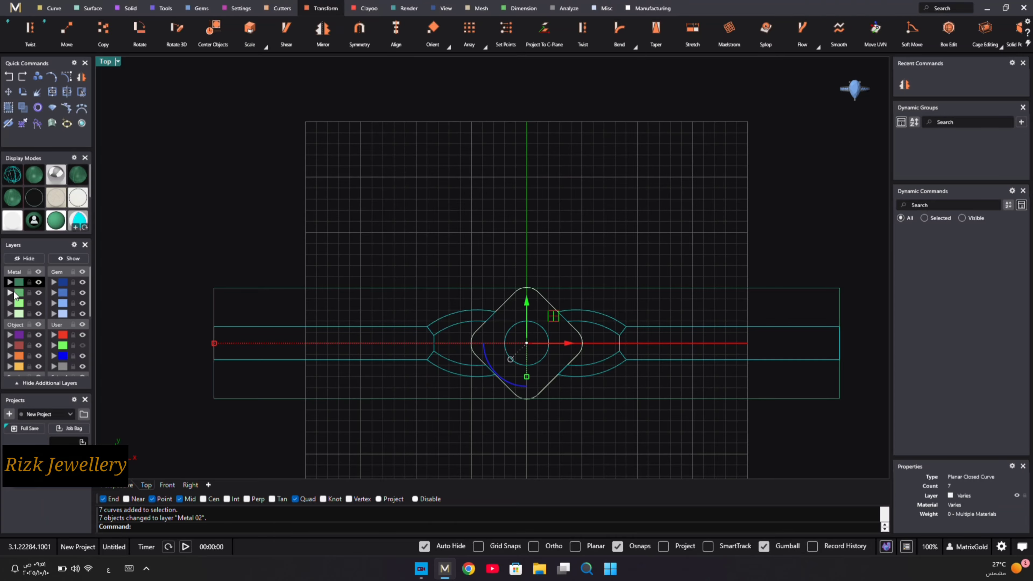
pyautogui.click(378, 189)
pyautogui.click(472, 332)
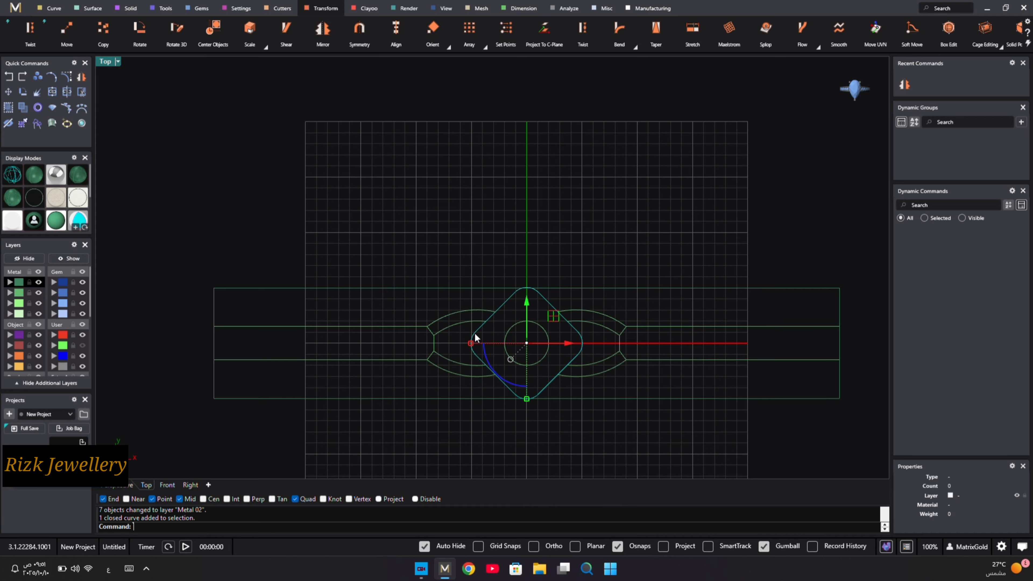
pyautogui.click(10, 296)
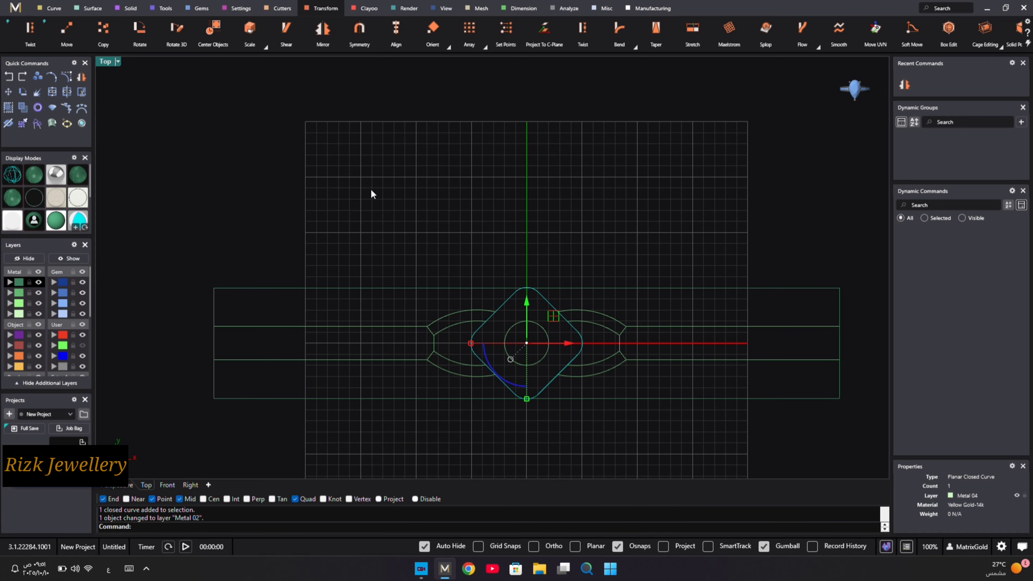
pyautogui.click(371, 194)
# - Restore the four-viewport layout and bring up the solid modelling tools
pyautogui.scroll(-5, 561, 300)
pyautogui.scroll(4, 531, 306)
pyautogui.scroll(4, 530, 306)
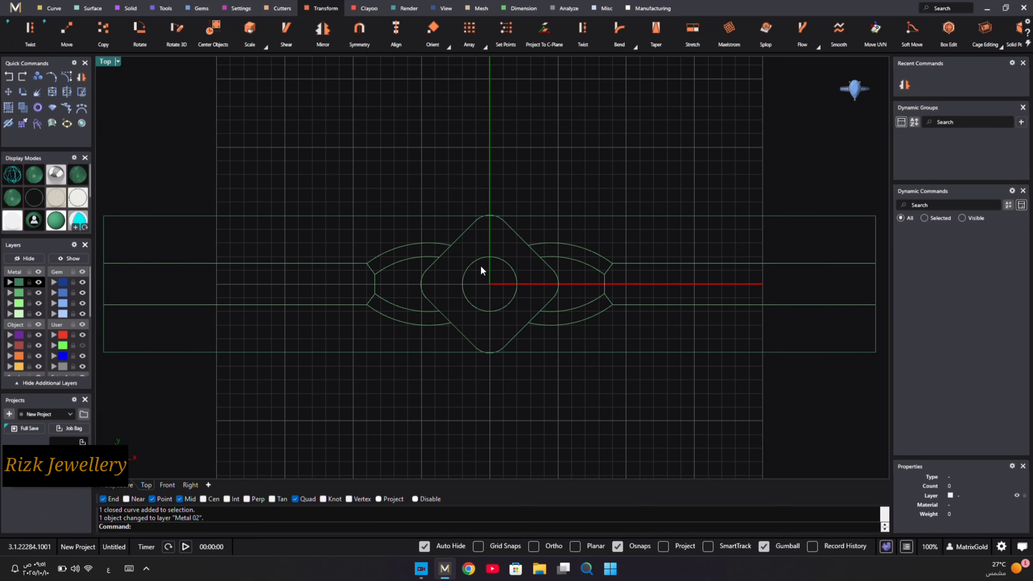
pyautogui.doubleClick(106, 62)
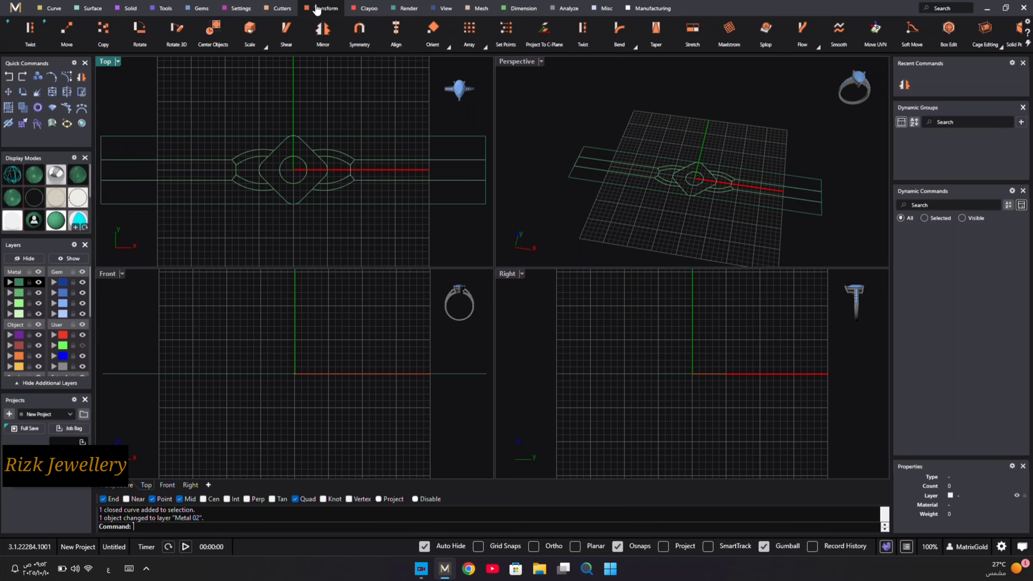
pyautogui.click(127, 10)
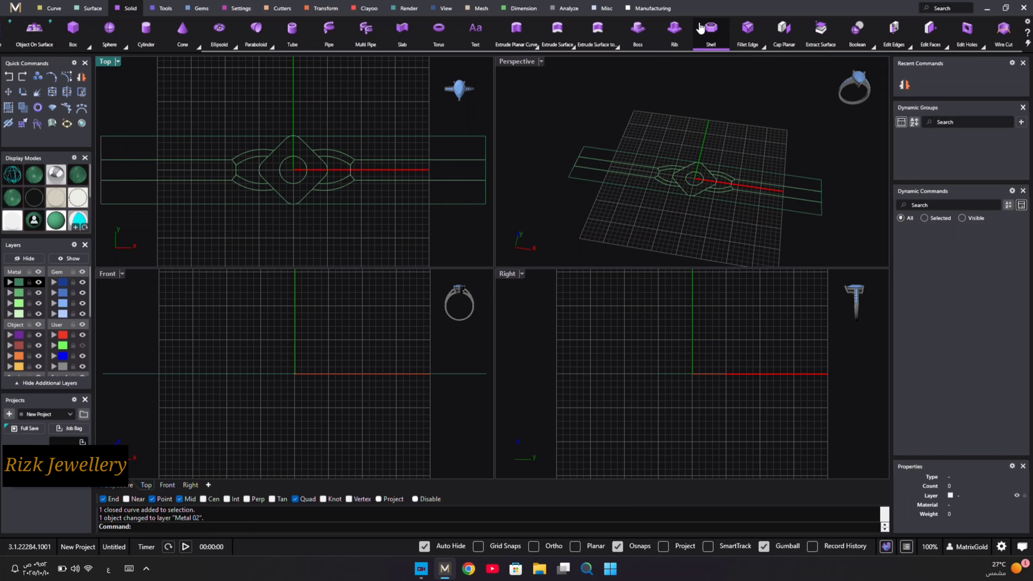
pyautogui.scroll(-3, 679, 36)
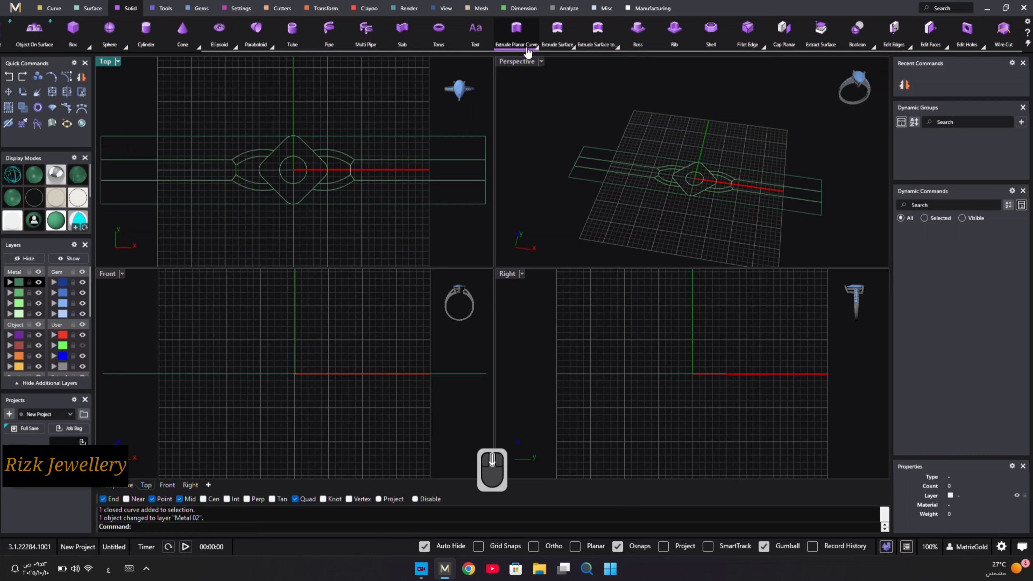
pyautogui.click(519, 36)
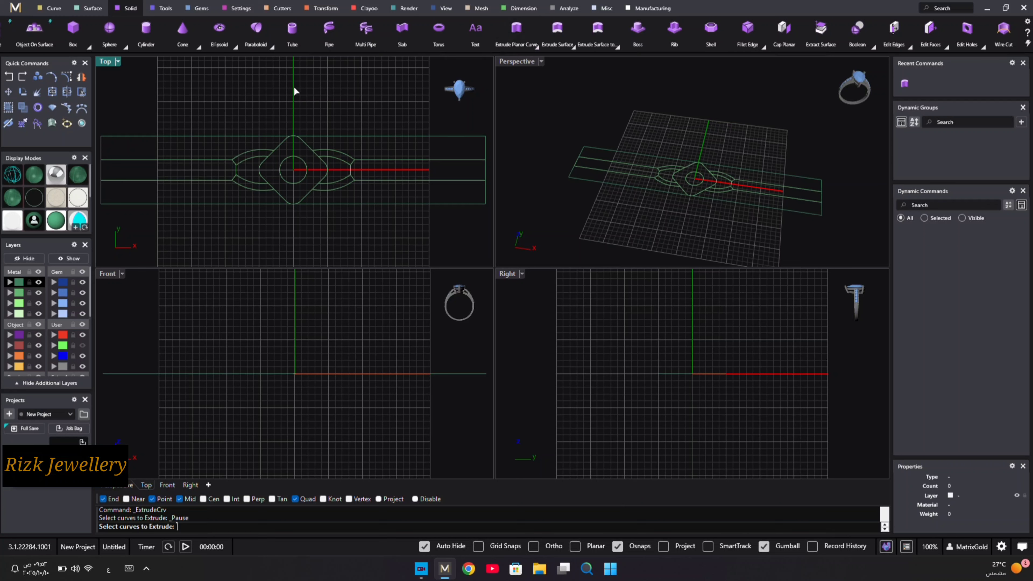
pyautogui.scroll(-2, 275, 107)
pyautogui.moveTo(118, 102); pyautogui.dragTo(461, 188)
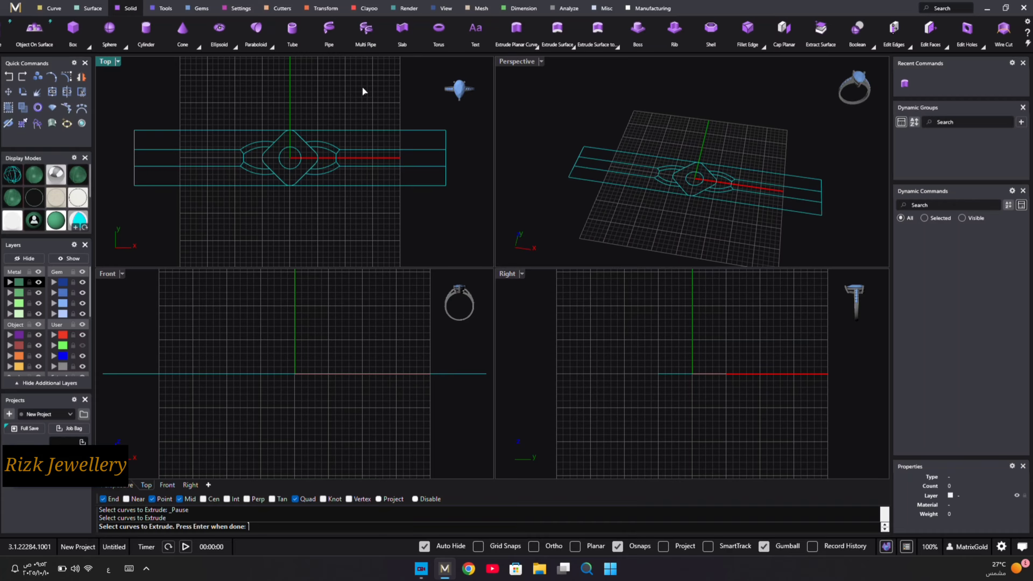
pyautogui.press('Escape')
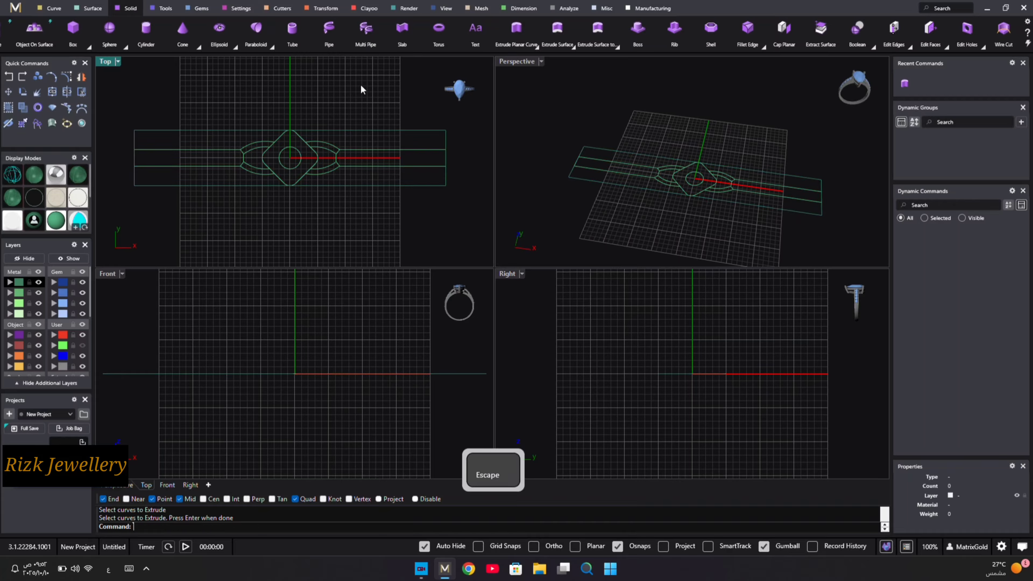
# - Extrude all the curves on the Metal 02 layer 2 mm upward as closed solids, with BothSides set to No
pyautogui.click(517, 34)
pyautogui.click(21, 294)
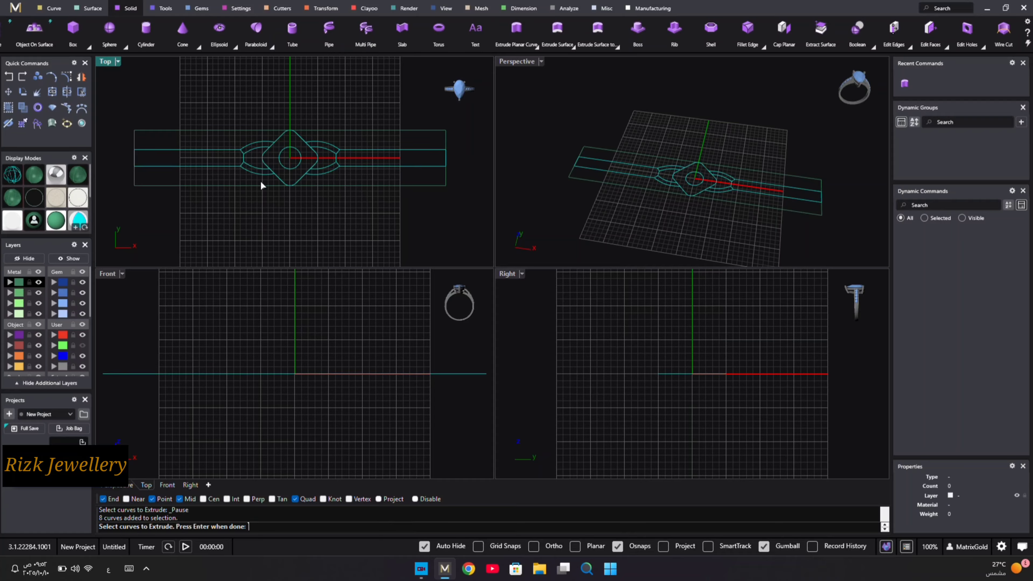
pyautogui.press('Return')
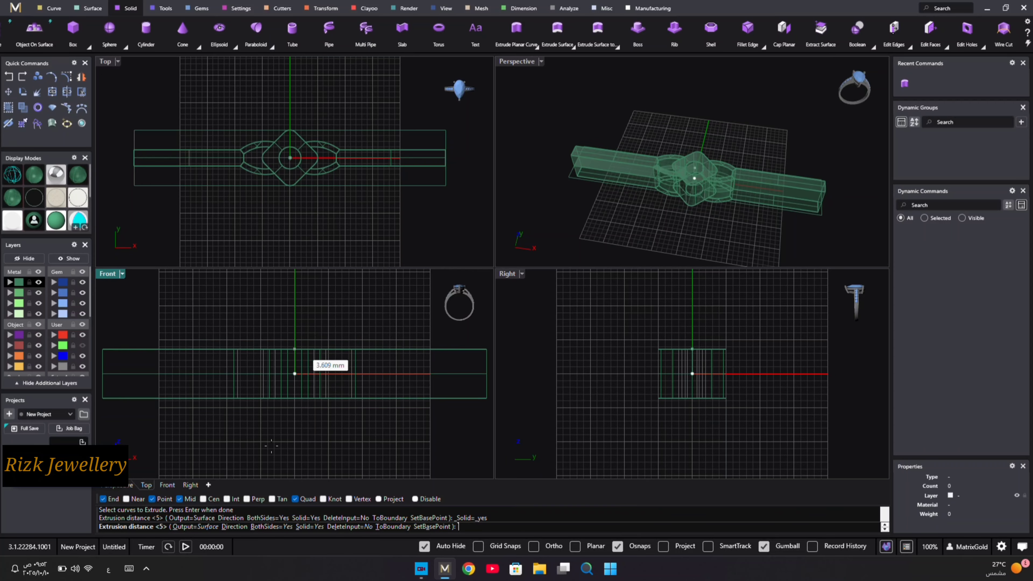
pyautogui.click(275, 528)
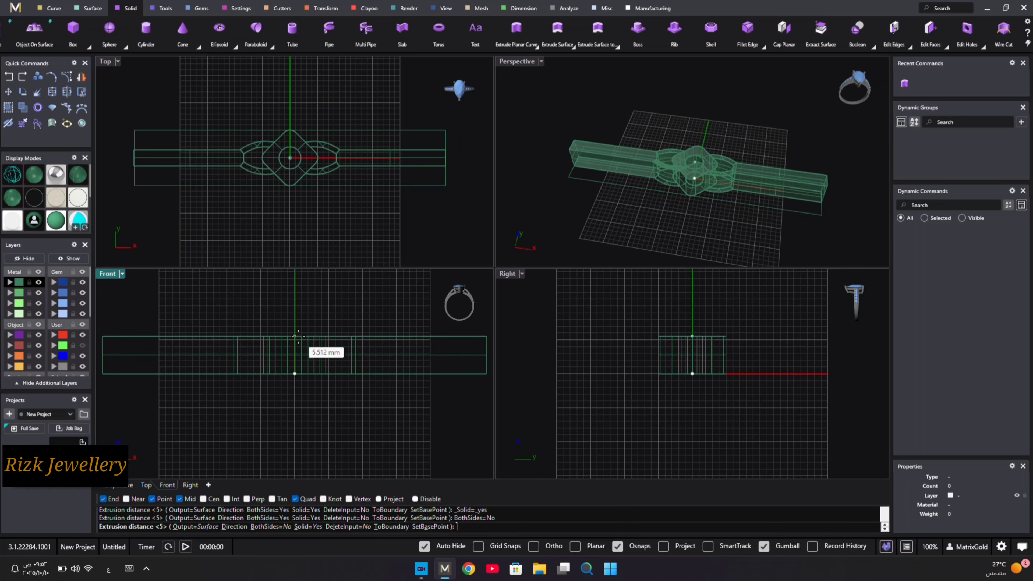
pyautogui.write('2')
pyautogui.press('Return')
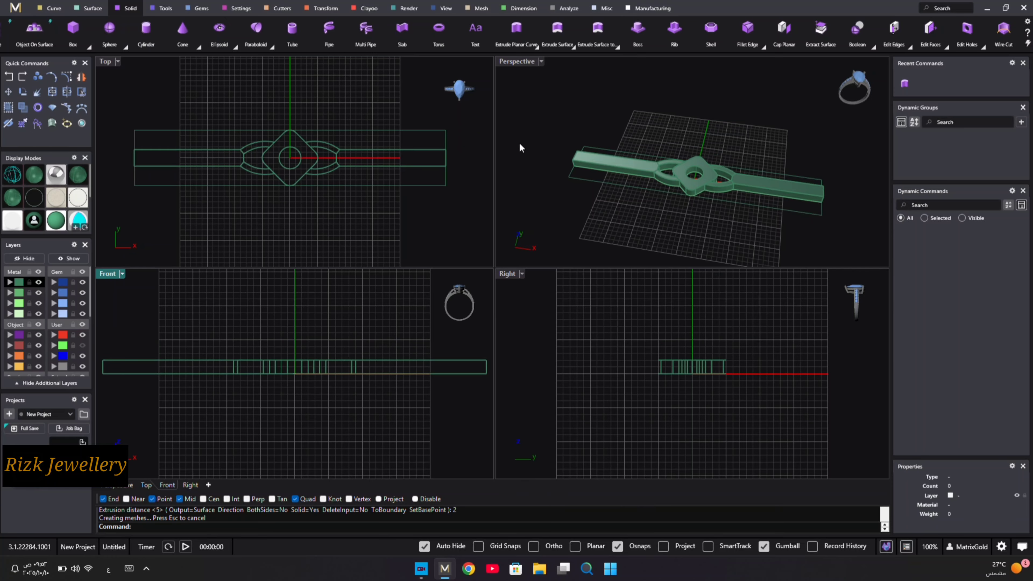
# - Inspect the extruded band, loops and central diamond from several angles in the maximized Perspective view
pyautogui.doubleClick(514, 62)
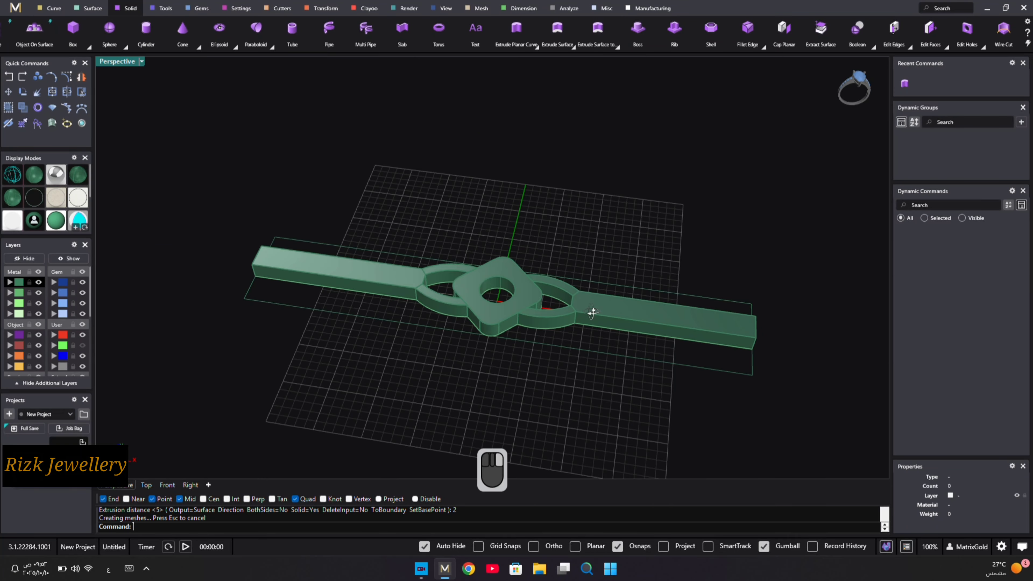
pyautogui.moveTo(593, 307); pyautogui.dragTo(639, 392, button='right')
pyautogui.scroll(-6, 617, 315)
pyautogui.scroll(5, 617, 293)
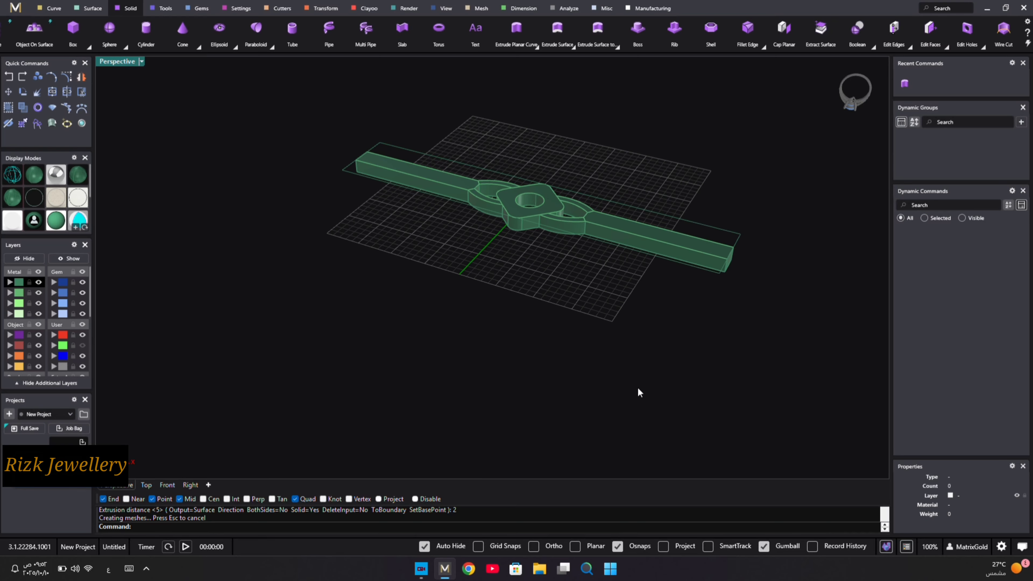
pyautogui.scroll(-5, 607, 296)
pyautogui.scroll(5, 633, 456)
pyautogui.moveTo(633, 457); pyautogui.dragTo(715, 238, button='right')
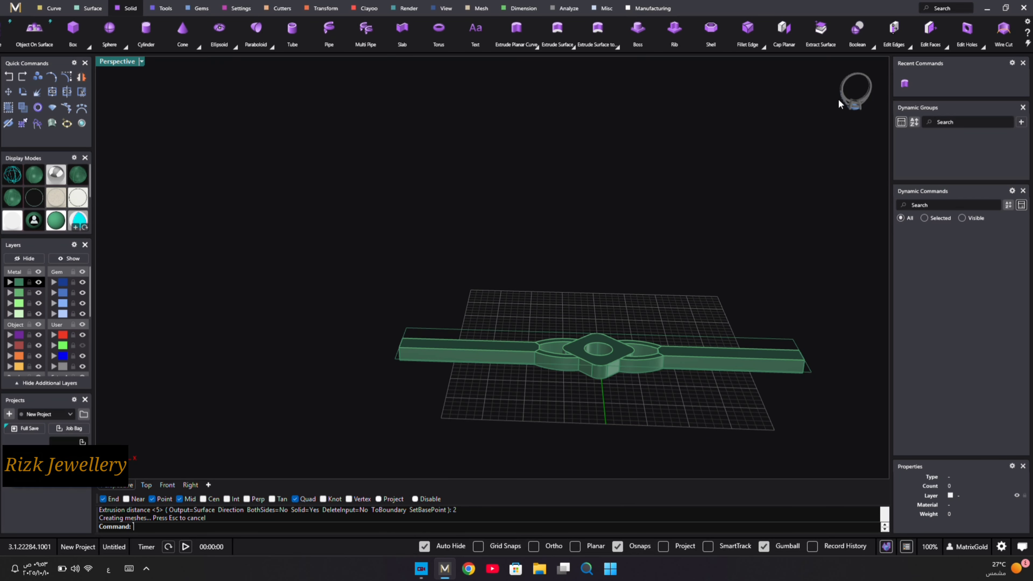
pyautogui.scroll(-5, 635, 351)
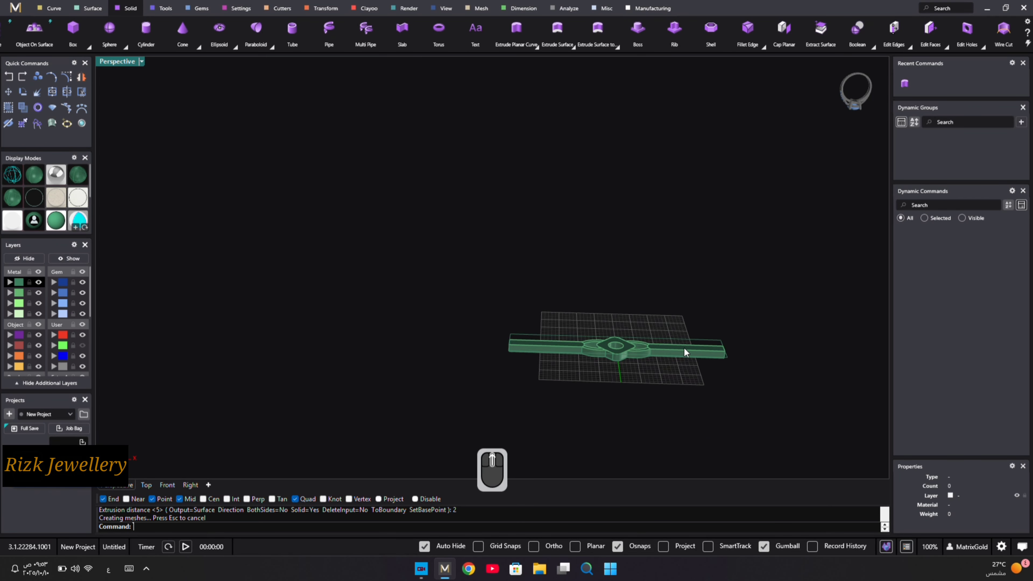
pyautogui.scroll(5, 685, 348)
pyautogui.moveTo(685, 348); pyautogui.dragTo(664, 361, button='right')
pyautogui.scroll(8, 666, 337)
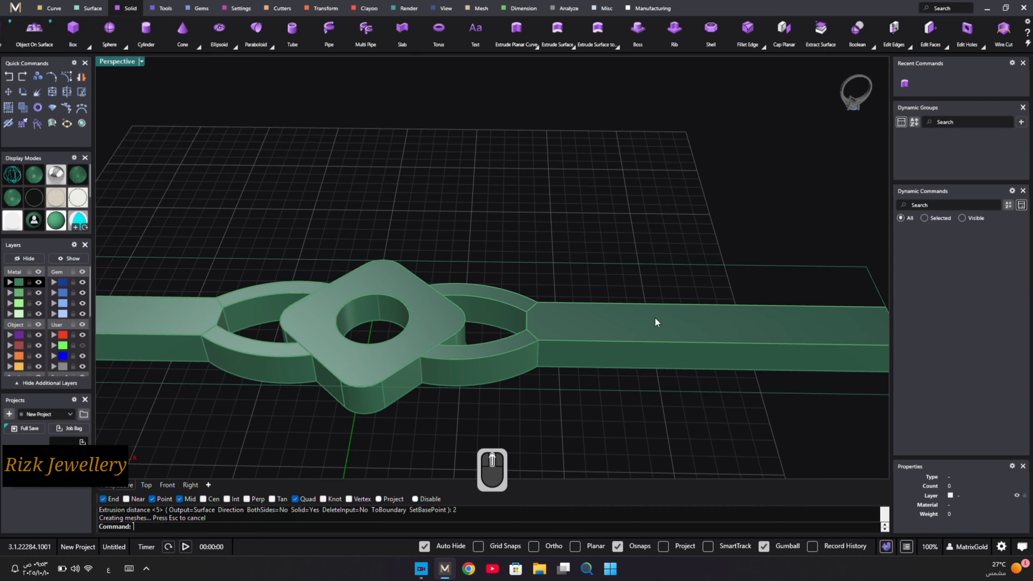
# - Shell the right-hand band solid with a 0.6 mm wall thickness, removing its top face
pyautogui.click(710, 44)
pyautogui.scroll(-5, 831, 299)
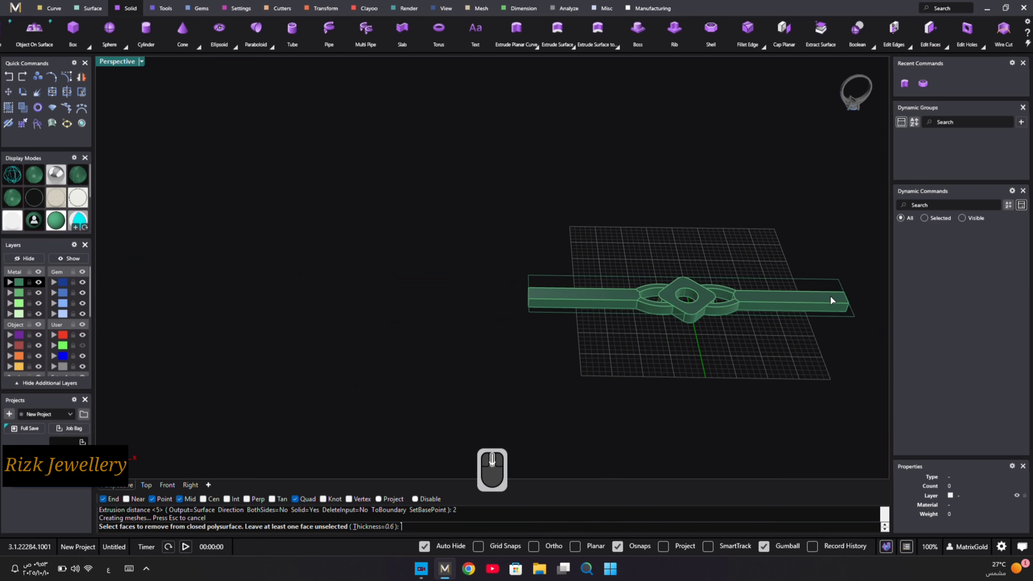
pyautogui.scroll(6, 831, 300)
pyautogui.click(767, 302)
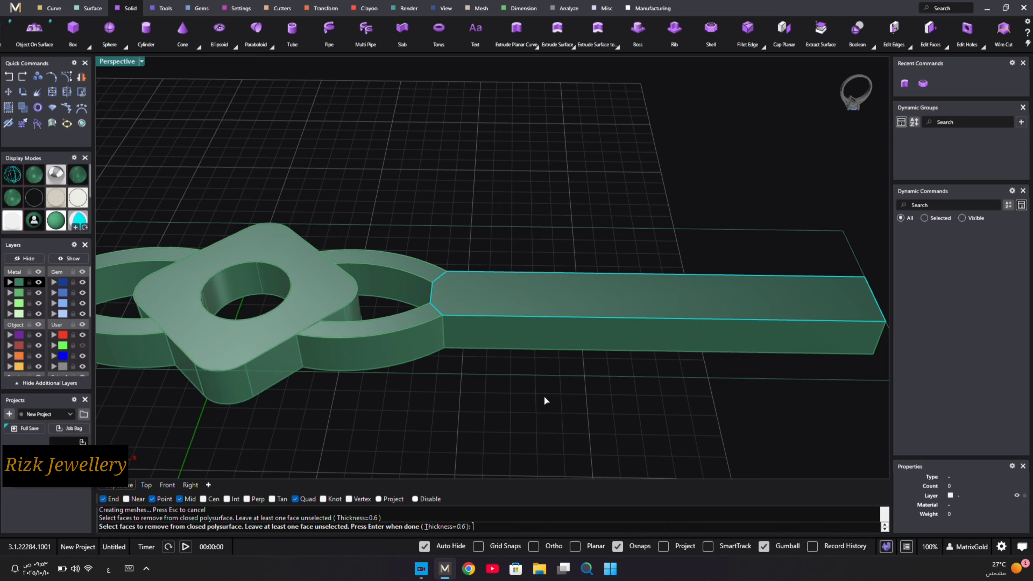
pyautogui.write('0.6')
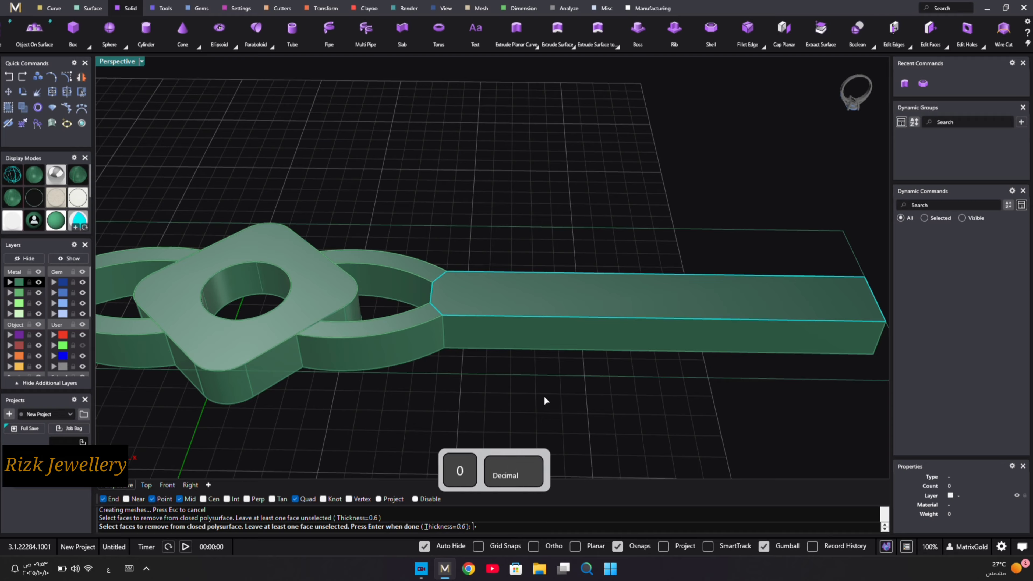
pyautogui.press('Return')
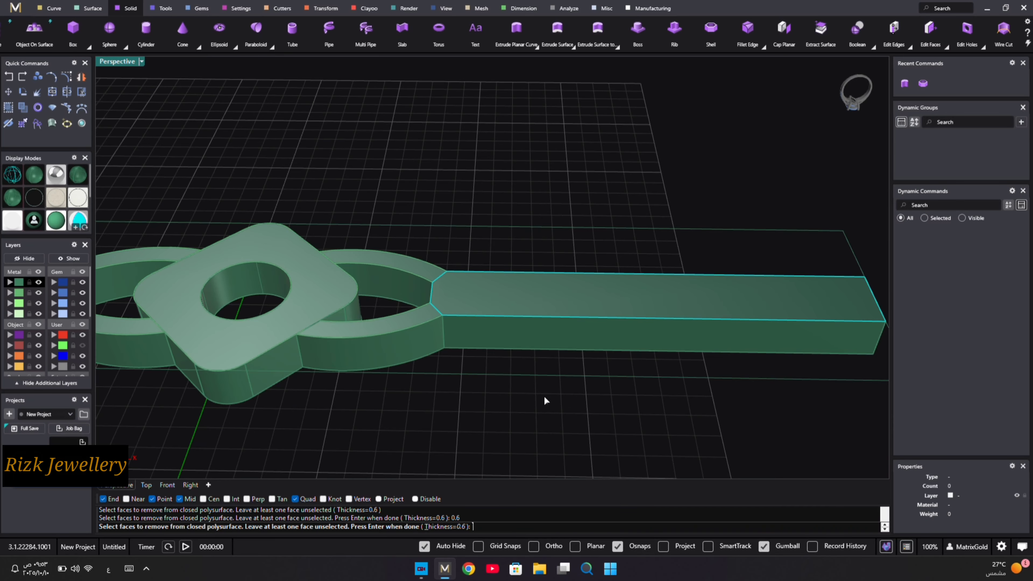
pyautogui.rightClick(544, 398)
# - Inspect the hollowed right-hand band and its walls from several angles
pyautogui.scroll(-5, 545, 399)
pyautogui.scroll(-2, 545, 401)
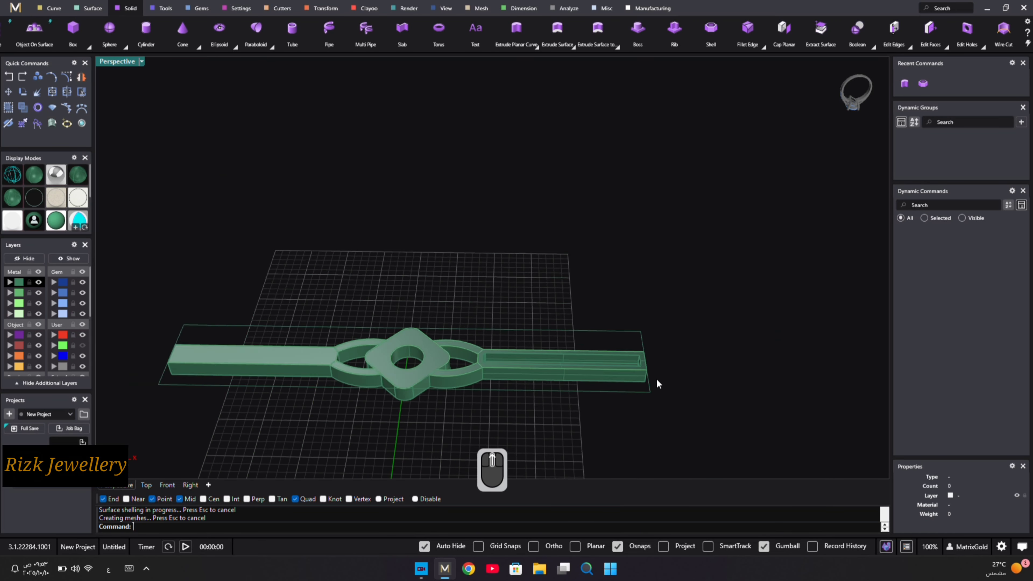
pyautogui.scroll(10, 578, 332)
pyautogui.moveTo(550, 326); pyautogui.dragTo(715, 319, button='right')
pyautogui.scroll(-8, 712, 316)
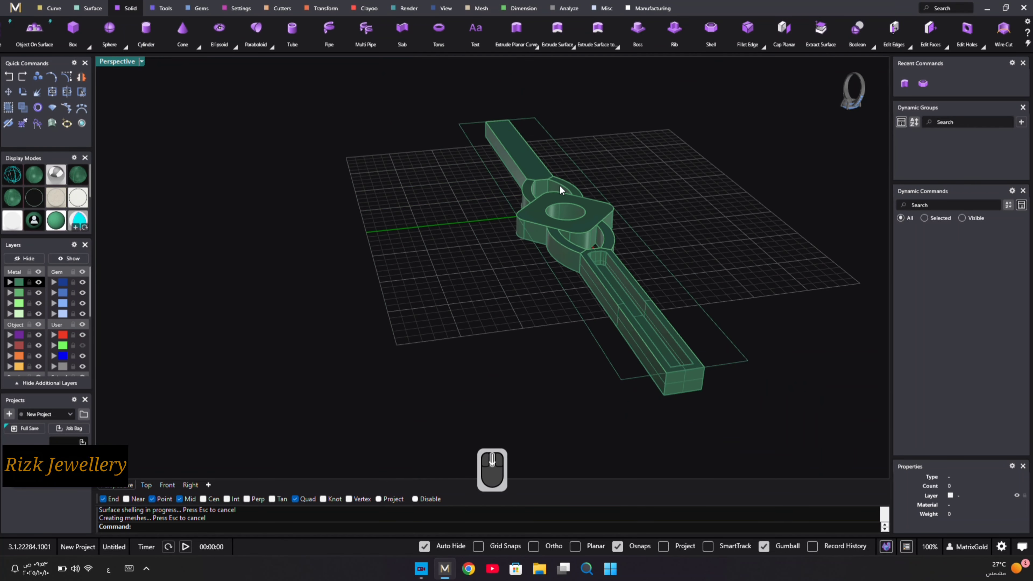
pyautogui.scroll(5, 559, 187)
pyautogui.moveTo(516, 279); pyautogui.dragTo(361, 270, button='right')
pyautogui.scroll(-8, 347, 284)
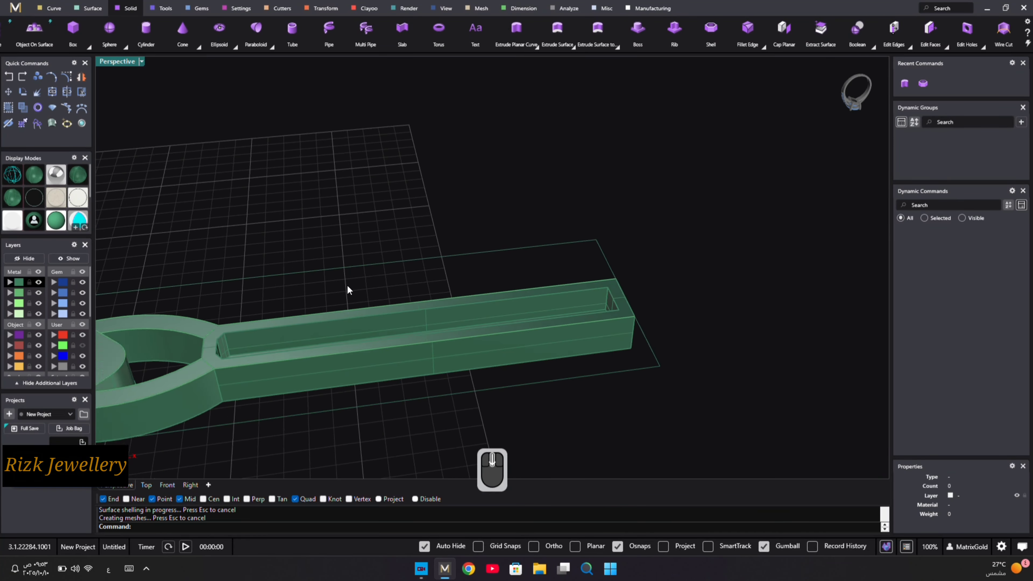
pyautogui.scroll(4, 179, 326)
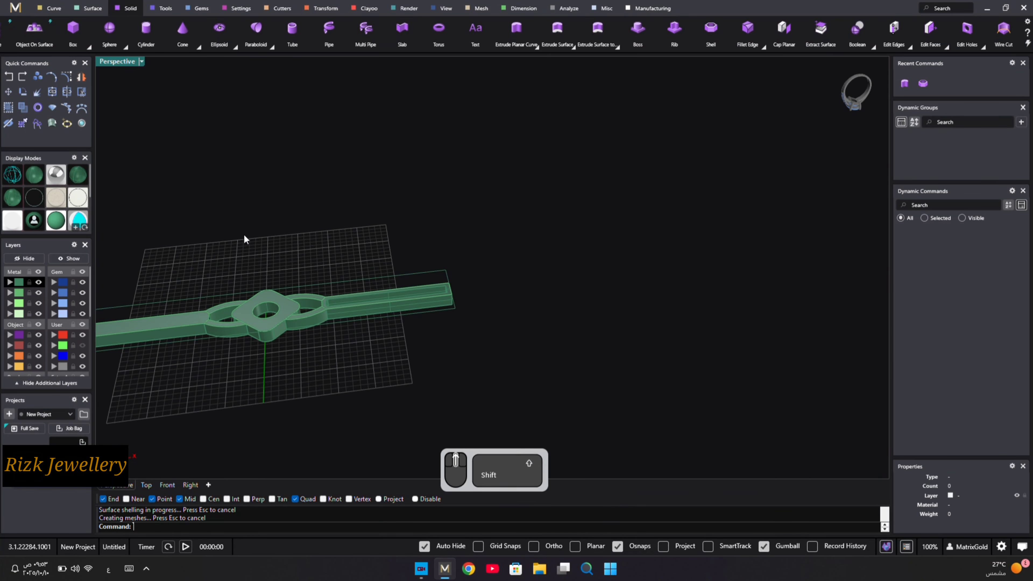
# - Shell the central rounded diamond with a 0.6 mm wall thickness, removing its top face
pyautogui.keyDown('shift'); pyautogui.moveTo(247, 237); pyautogui.dragTo(590, 308, button='right'); pyautogui.keyUp('shift')
pyautogui.scroll(6, 591, 308)
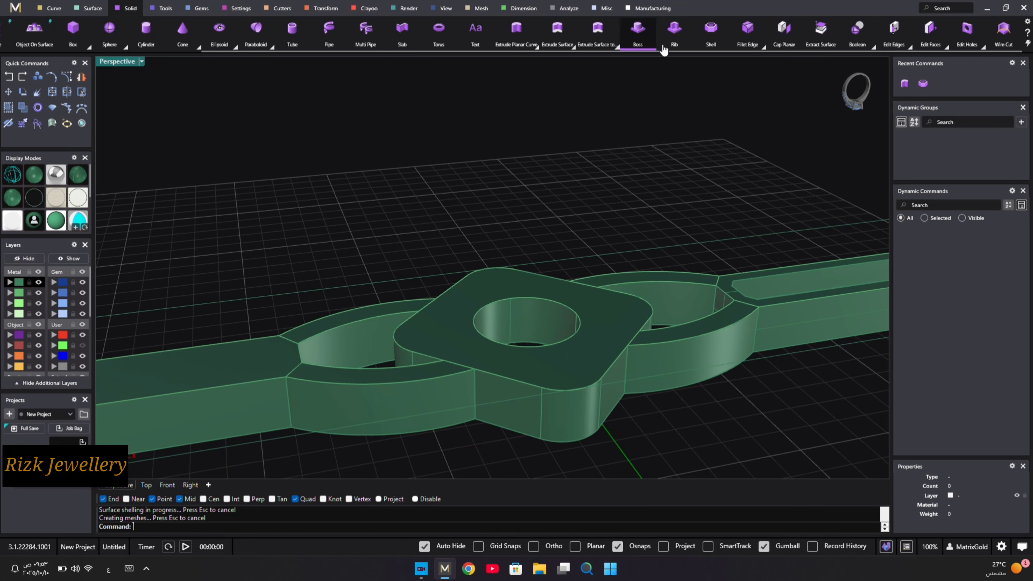
pyautogui.click(711, 32)
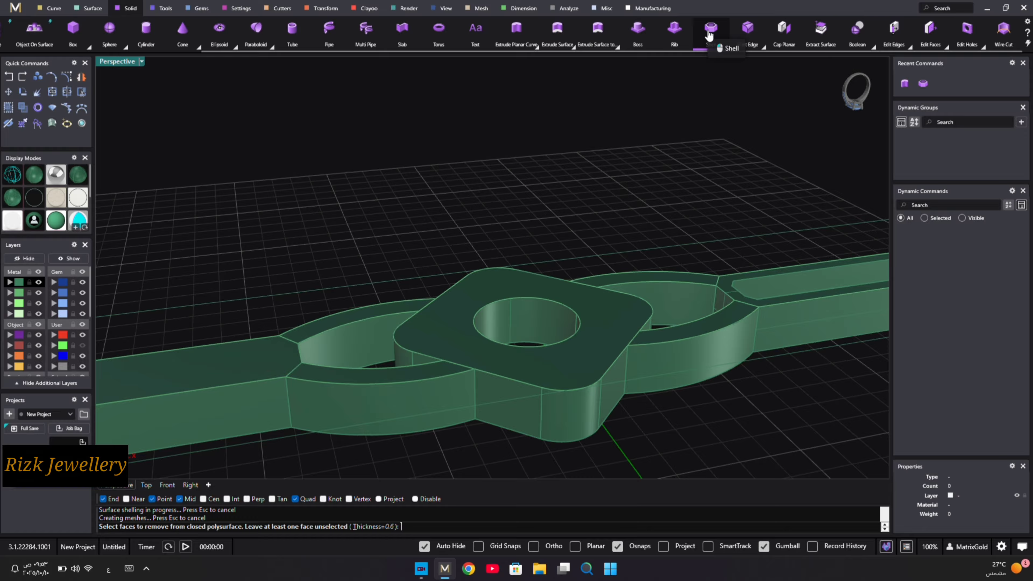
pyautogui.click(599, 340)
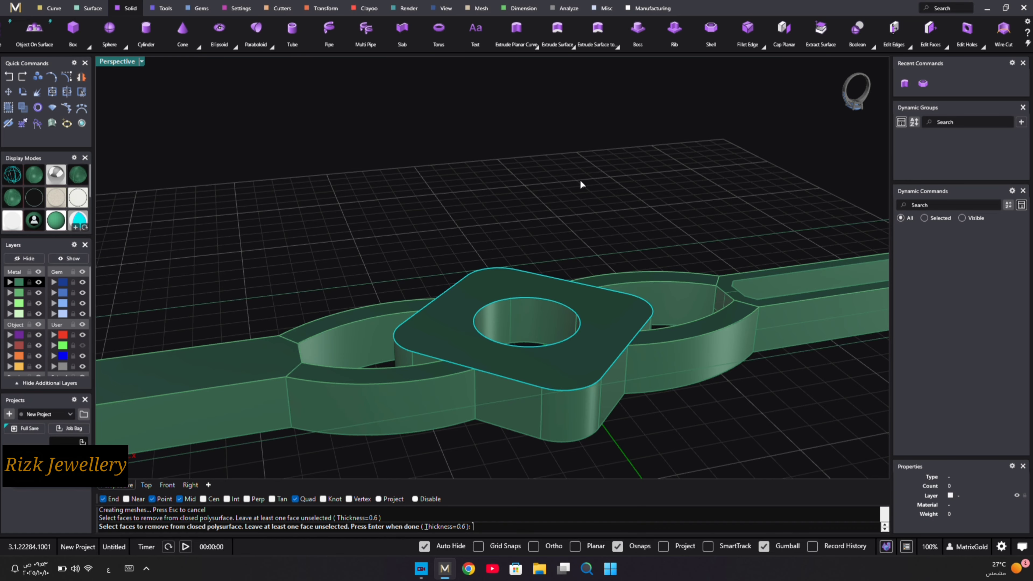
pyautogui.press('Return')
pyautogui.moveTo(599, 194); pyautogui.dragTo(596, 229, button='right')
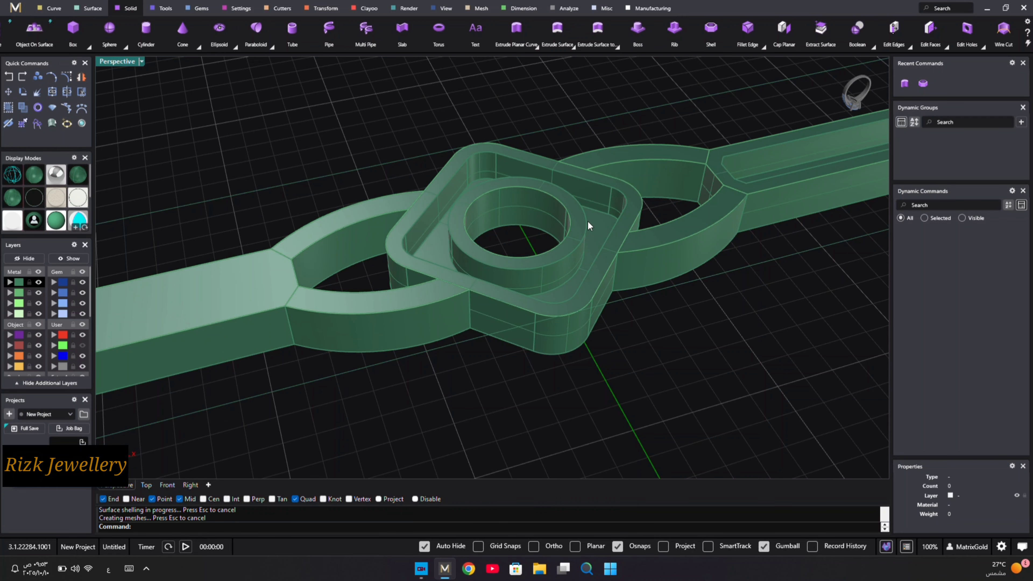
# - Shell the left-hand band solid with a 0.6 mm wall thickness, removing its top face
pyautogui.rightClick(556, 116)
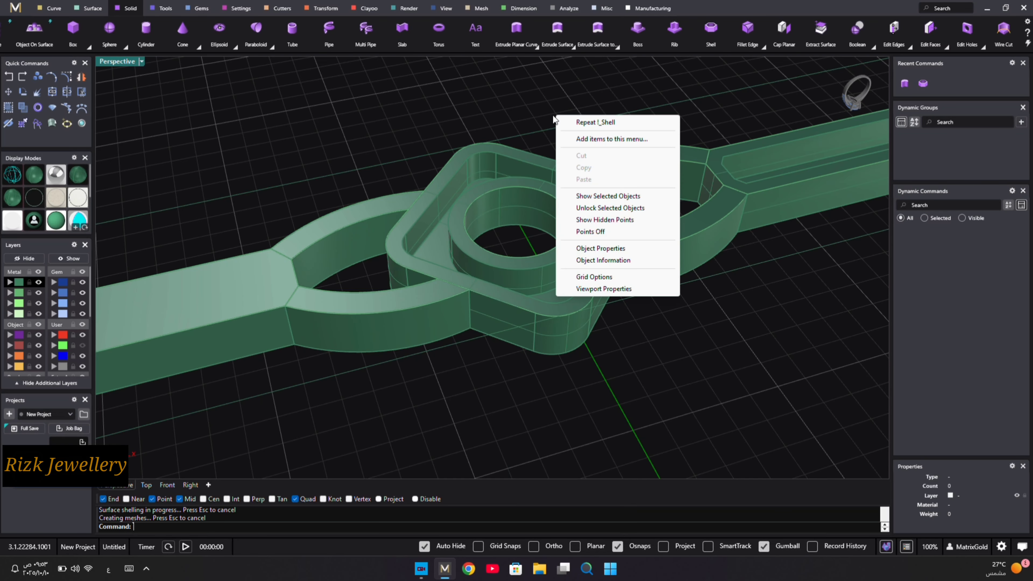
pyautogui.click(487, 109)
pyautogui.press('Return')
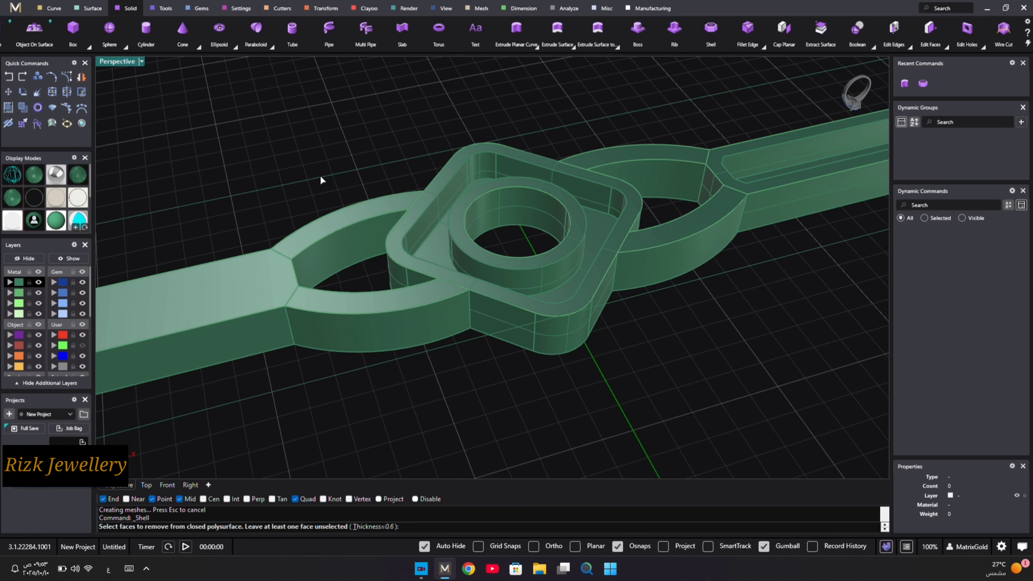
pyautogui.scroll(-5, 193, 292)
pyautogui.click(193, 291)
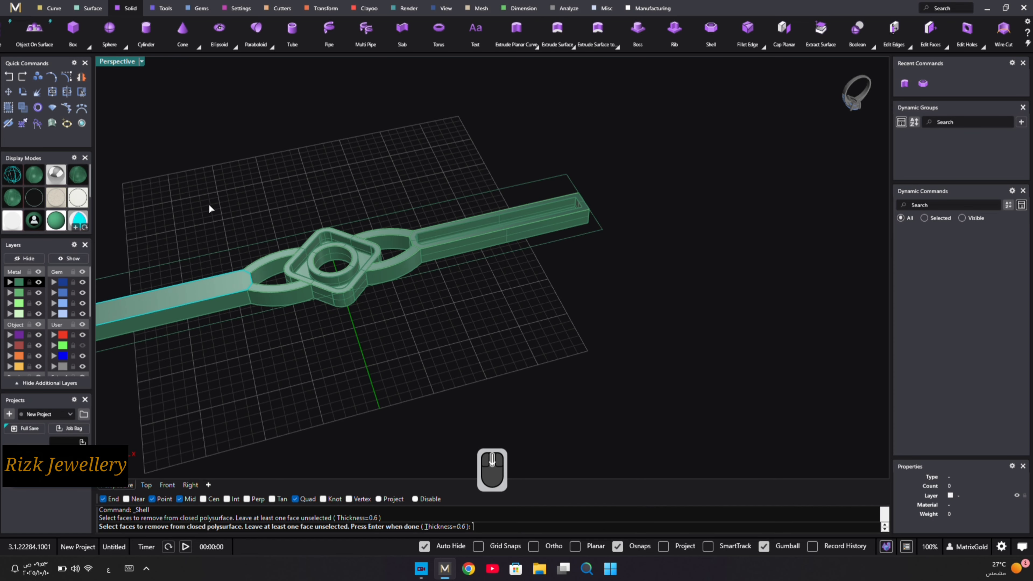
pyautogui.press('Return')
# - Inspect both hollowed bands, the loops and the central diamond from several angles
pyautogui.scroll(-5, 209, 203)
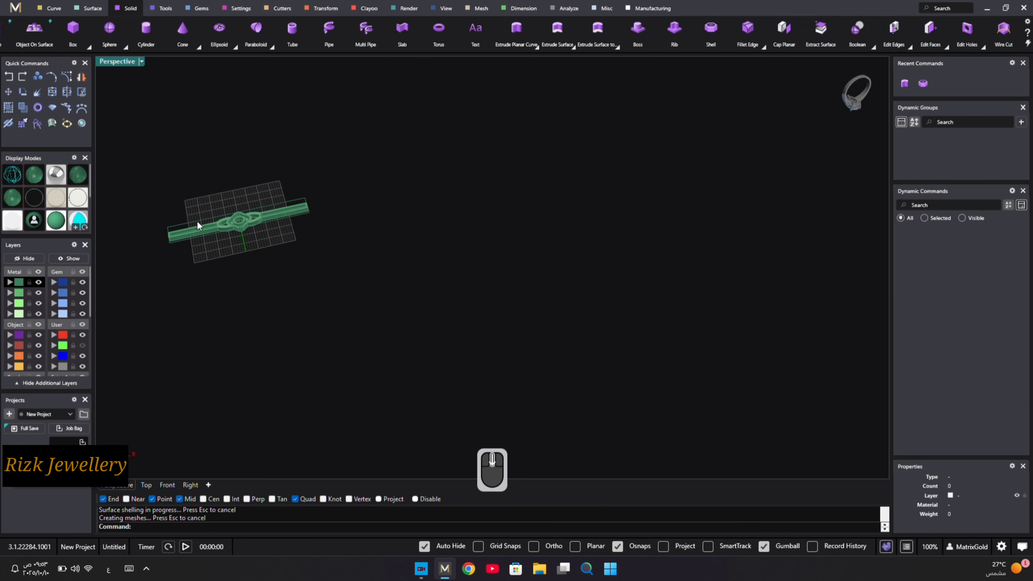
pyautogui.scroll(6, 197, 220)
pyautogui.scroll(4, 203, 275)
pyautogui.scroll(-5, 203, 260)
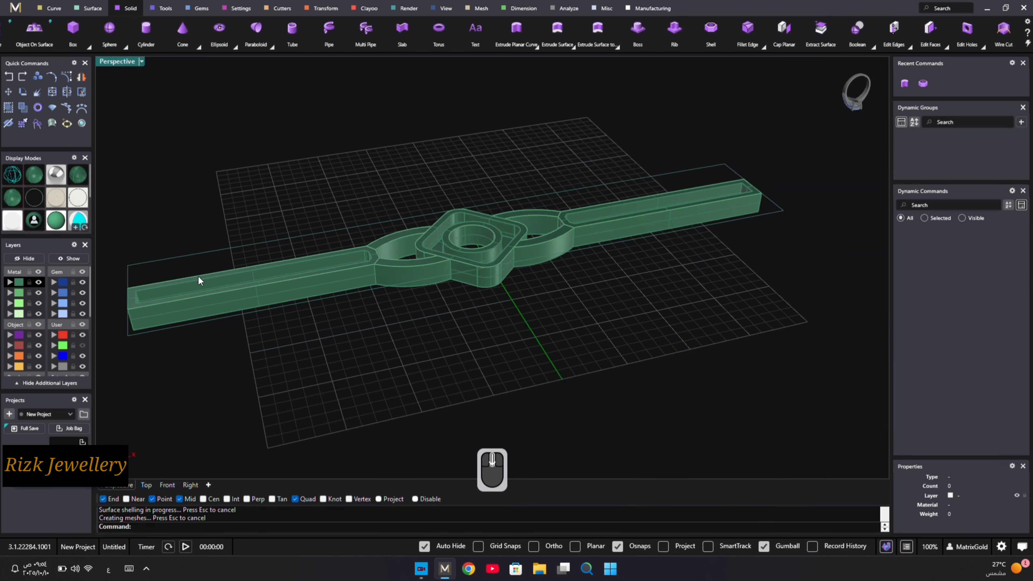
pyautogui.scroll(2, 197, 276)
pyautogui.scroll(3, 153, 305)
pyautogui.moveTo(303, 245); pyautogui.dragTo(369, 265, button='right')
pyautogui.scroll(-8, 383, 266)
pyautogui.scroll(5, 594, 272)
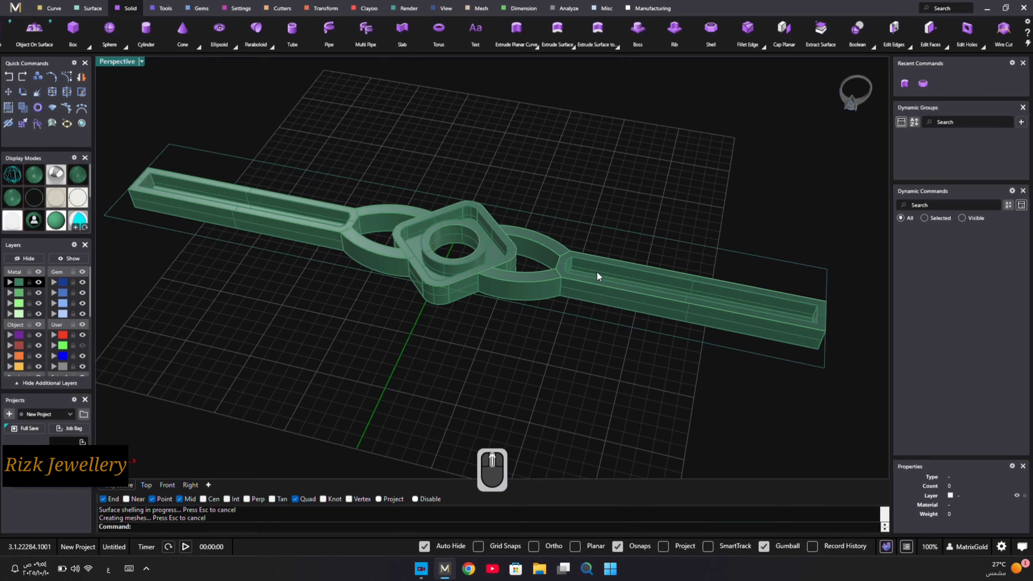
pyautogui.moveTo(597, 271); pyautogui.dragTo(582, 235, button='right')
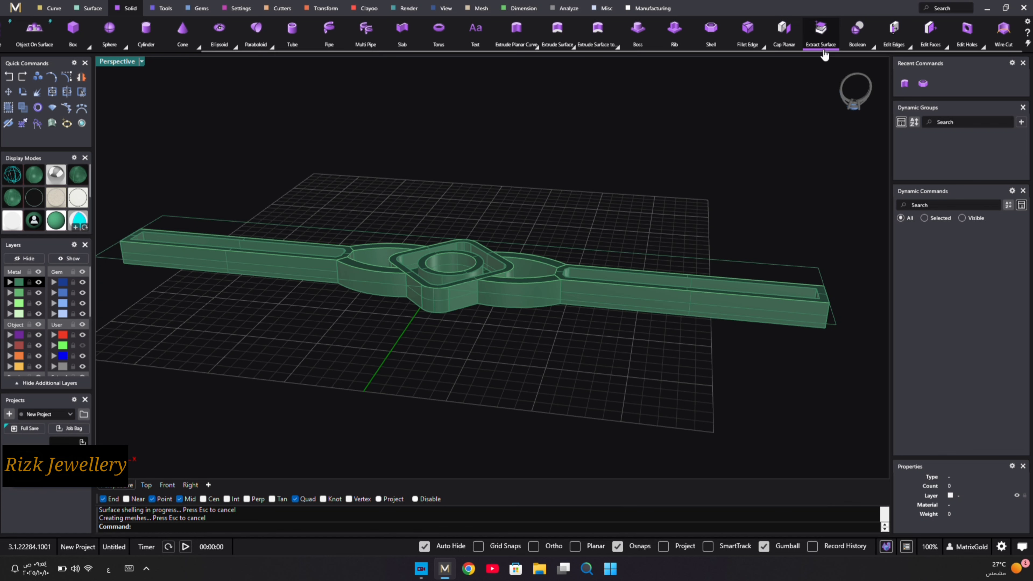
pyautogui.click(873, 47)
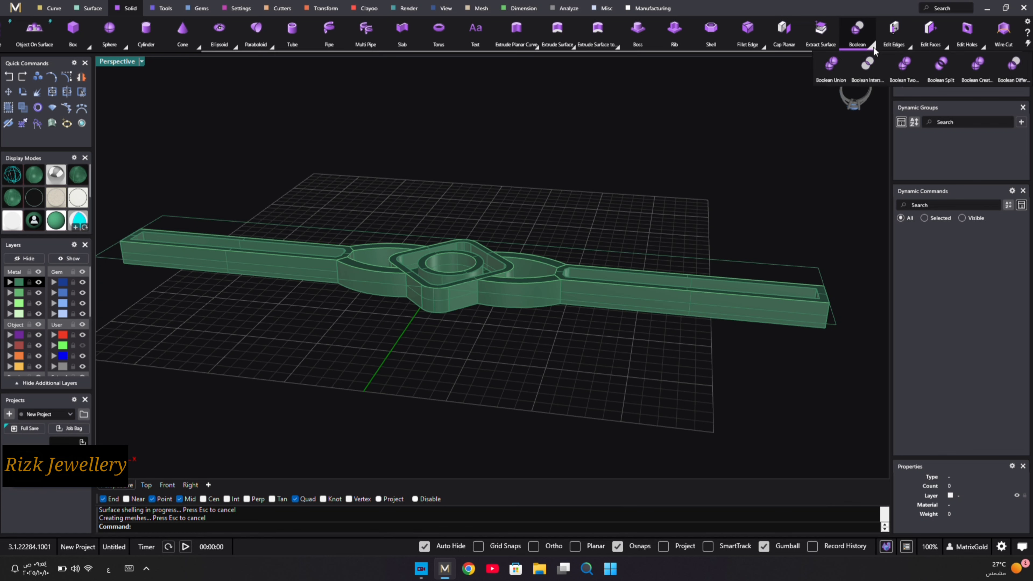
pyautogui.click(839, 71)
pyautogui.click(666, 302)
pyautogui.click(532, 289)
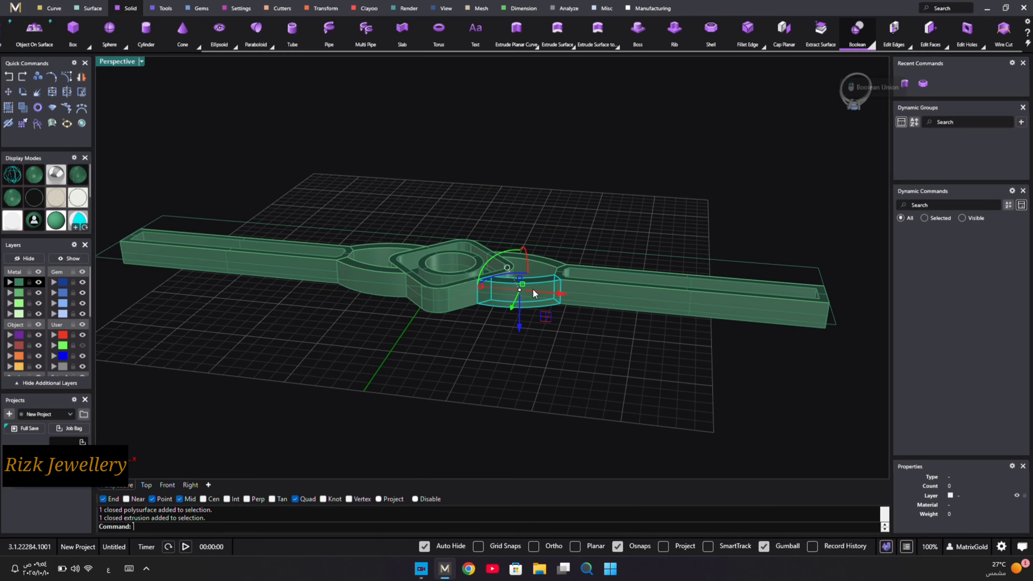
pyautogui.rightClick(549, 259)
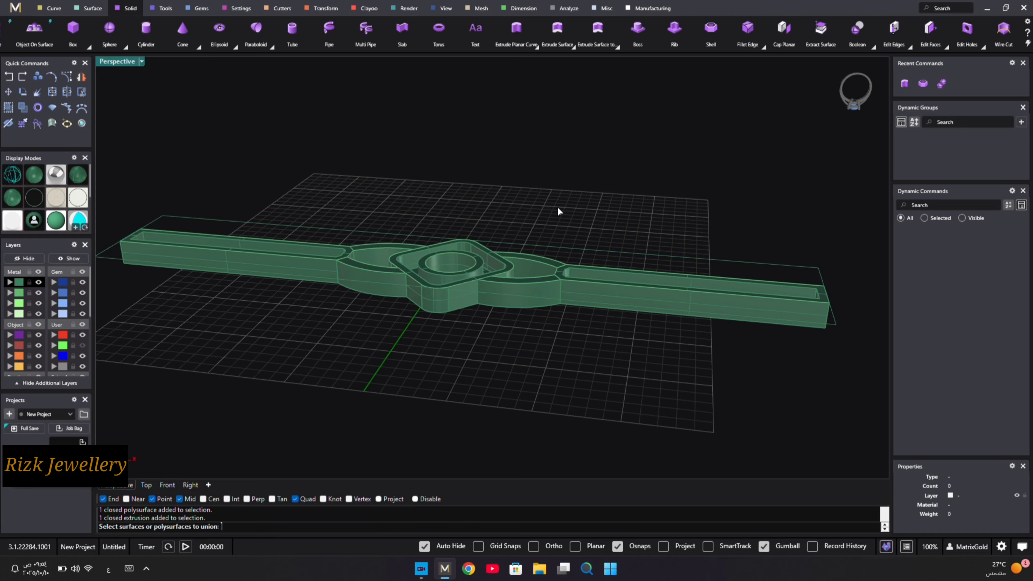
pyautogui.press('Escape')
# - Boolean-union the right-hand band, the right loop and the central diamond, and check the joined half by selecting it
pyautogui.moveTo(608, 197)
pyautogui.mouseDown(button='right')
pyautogui.moveTo(599, 244)
pyautogui.moveTo(608, 214)
pyautogui.mouseUp(button='right')
pyautogui.rightClick(610, 141)
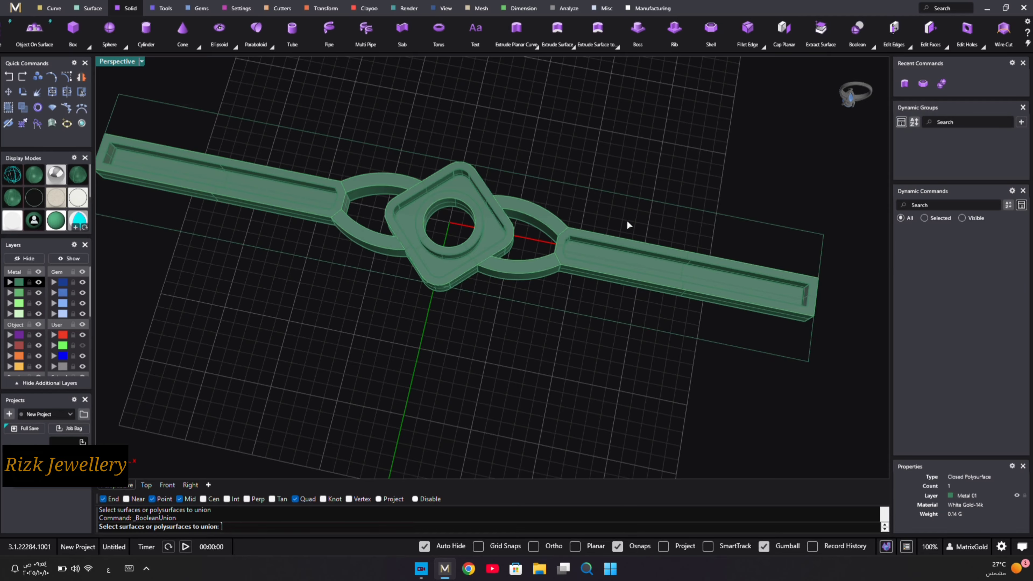
pyautogui.click(640, 264)
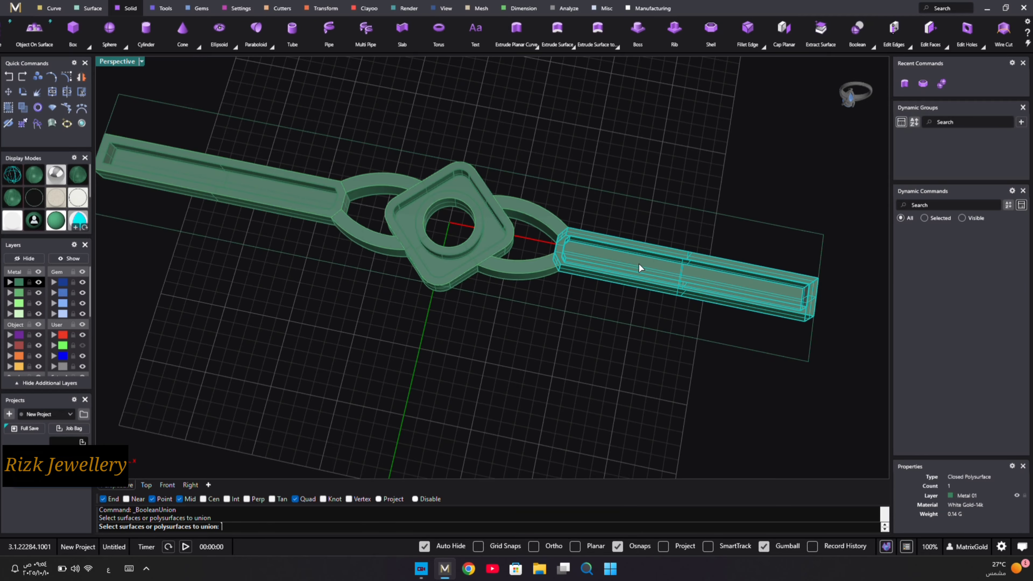
pyautogui.click(547, 265)
pyautogui.click(503, 253)
pyautogui.rightClick(541, 159)
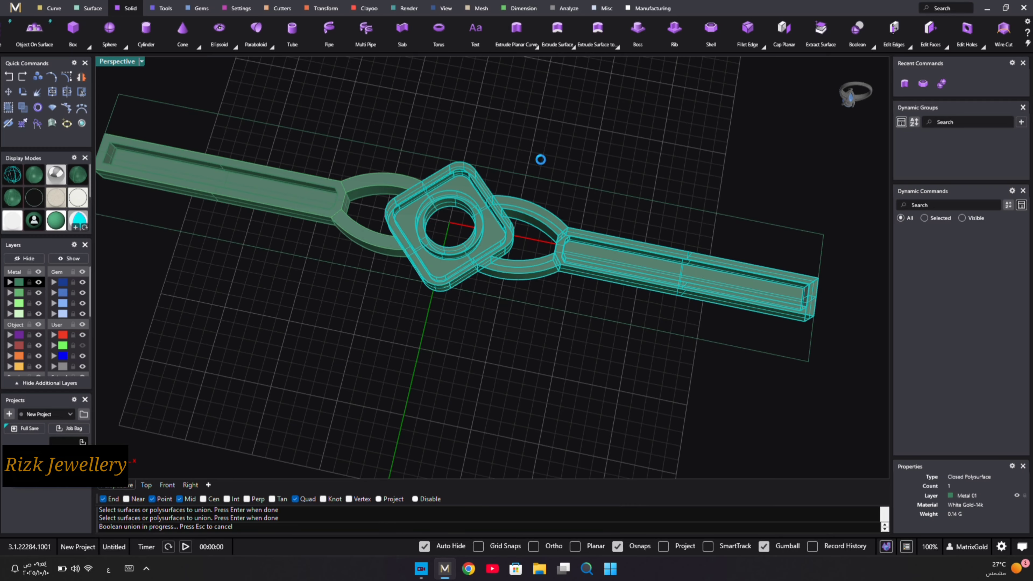
pyautogui.click(531, 221)
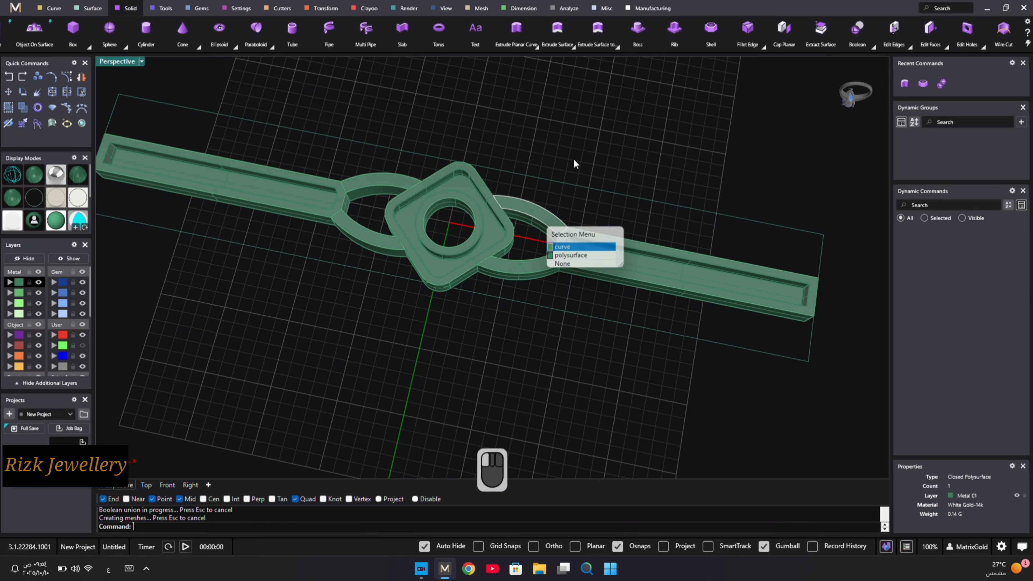
pyautogui.moveTo(573, 158); pyautogui.dragTo(614, 129, button='right')
pyautogui.click(529, 292)
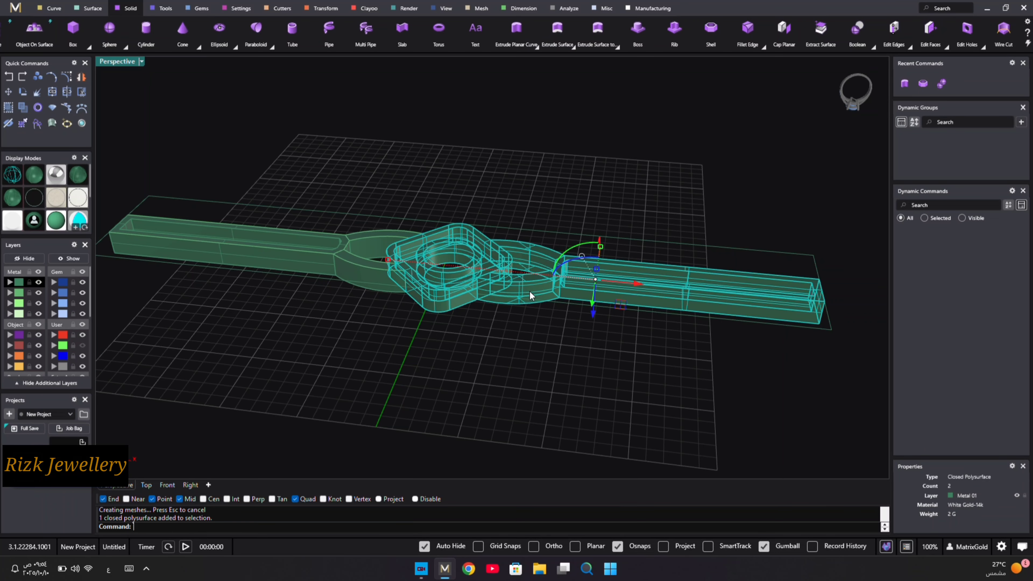
pyautogui.click(528, 181)
# - Boolean-union the joined half with the left loop and the left-hand band into one solid
pyautogui.rightClick(505, 178)
pyautogui.click(431, 294)
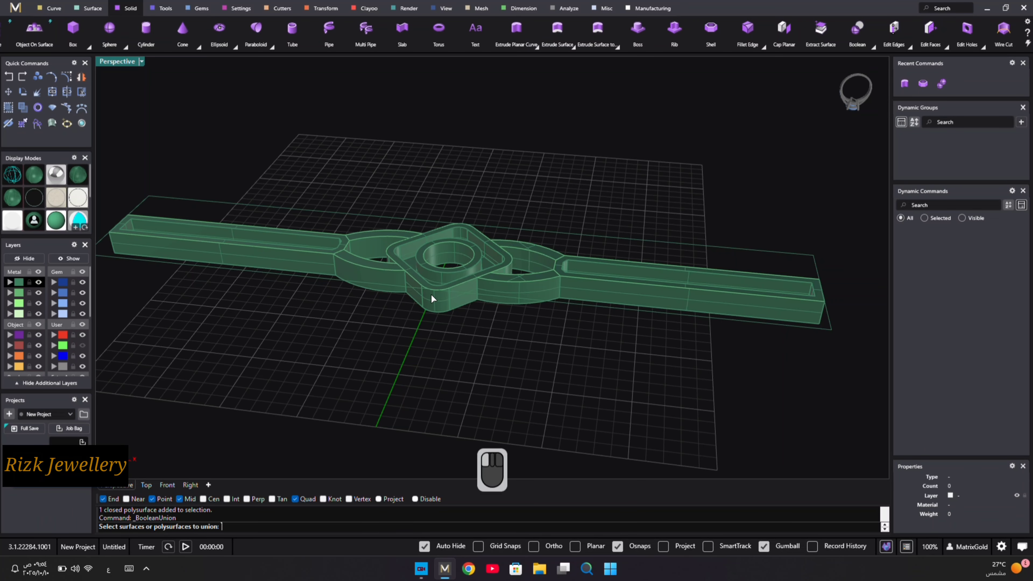
pyautogui.click(362, 274)
pyautogui.click(329, 261)
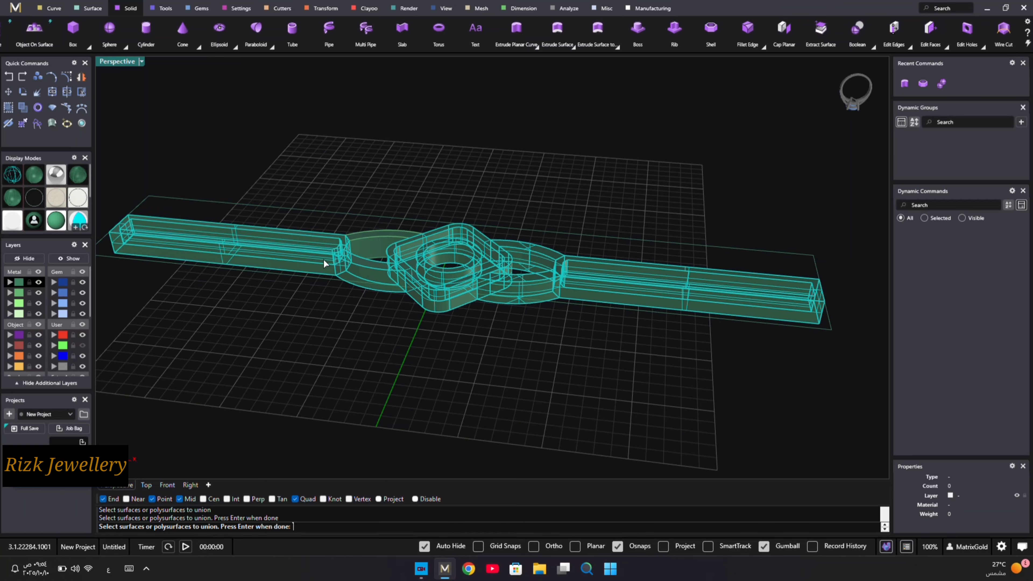
pyautogui.press('Return')
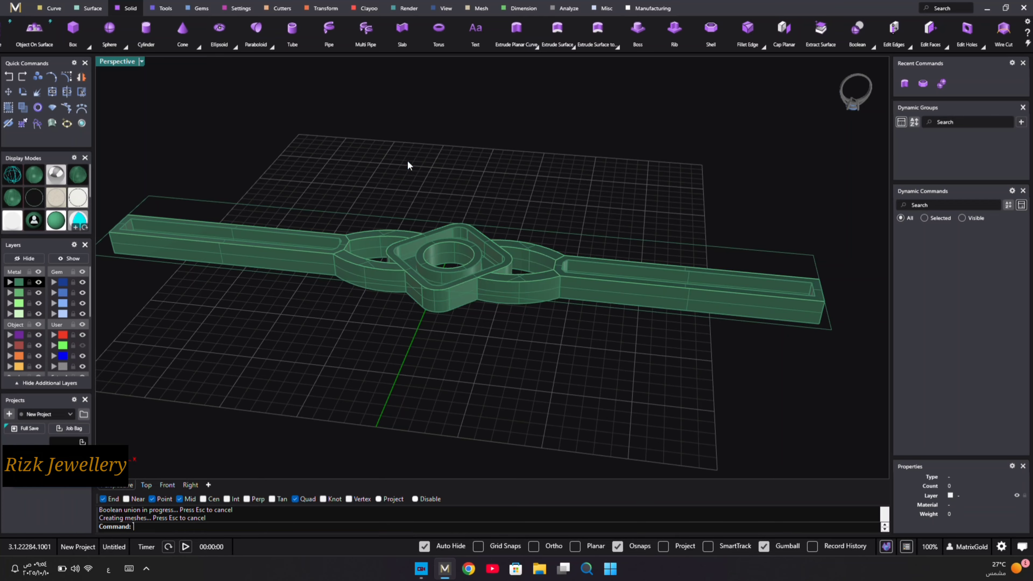
# - Move the united ring pattern solid to the red User 01 layer and hide that layer
pyautogui.click(440, 305)
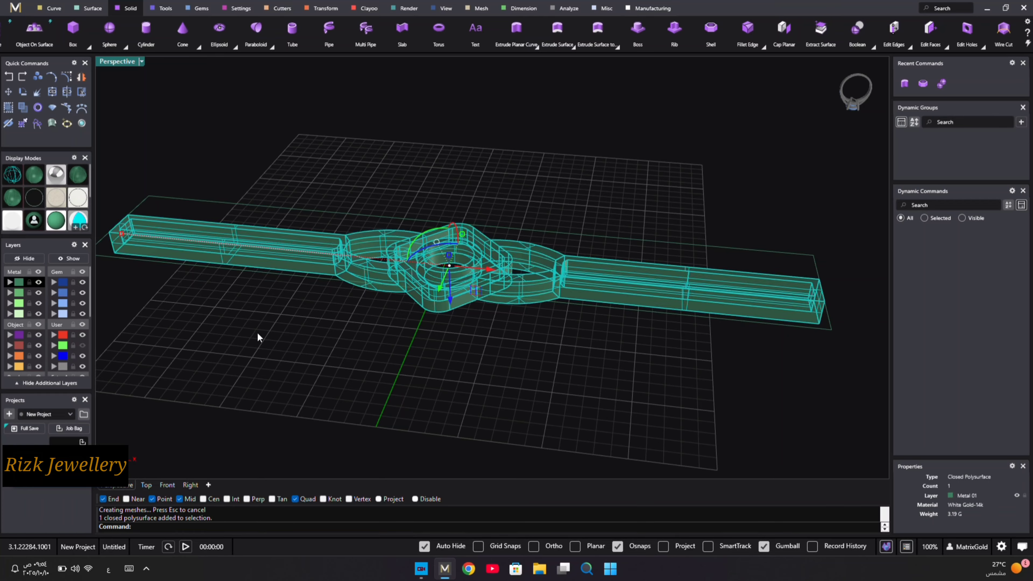
pyautogui.click(54, 335)
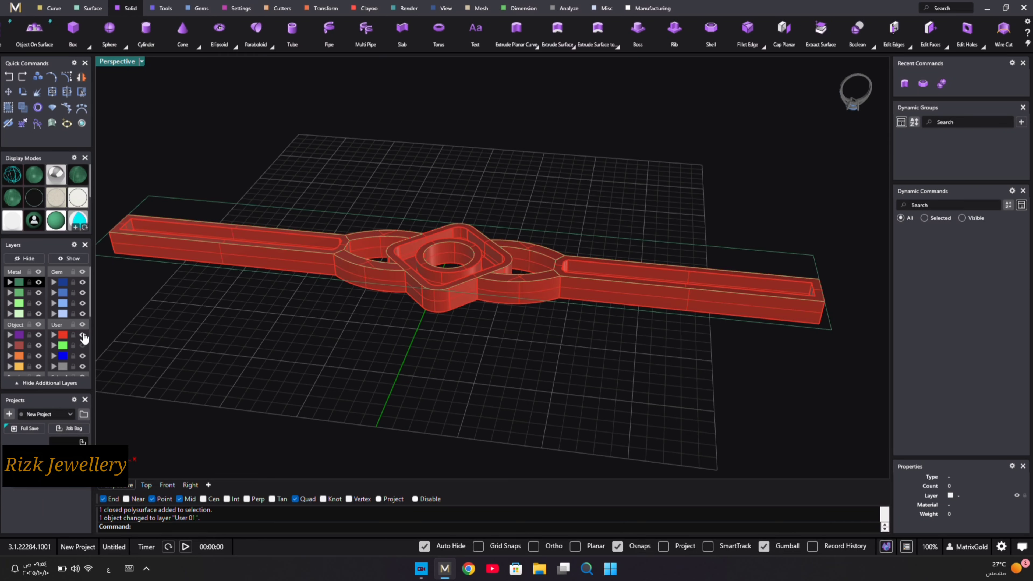
pyautogui.click(82, 336)
# - Delete all remaining flat pattern curves while the united solid is hidden
pyautogui.scroll(-3, 394, 309)
pyautogui.scroll(3, 386, 279)
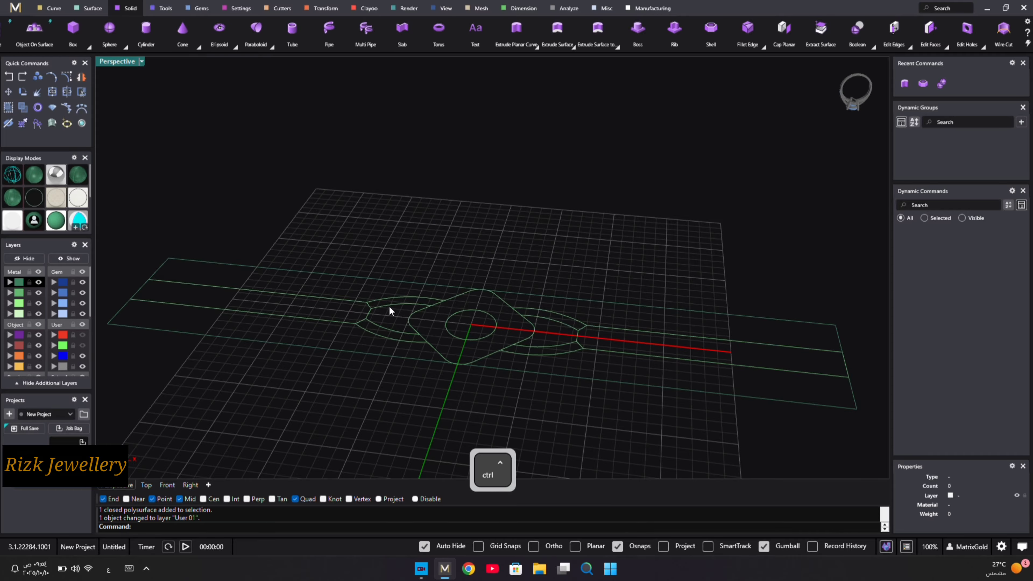
pyautogui.hotkey('ctrl', 'a')
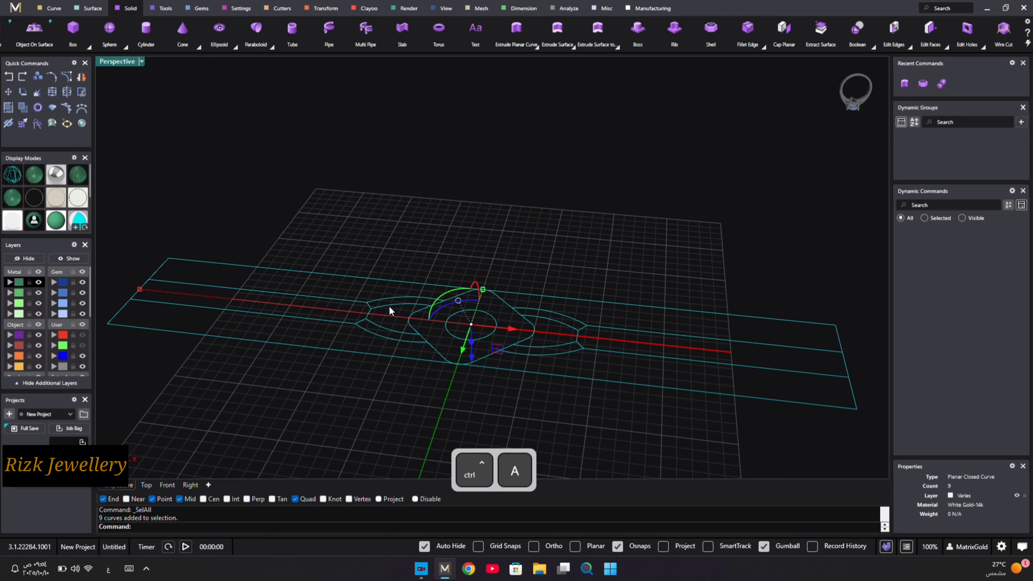
pyautogui.press('Delete')
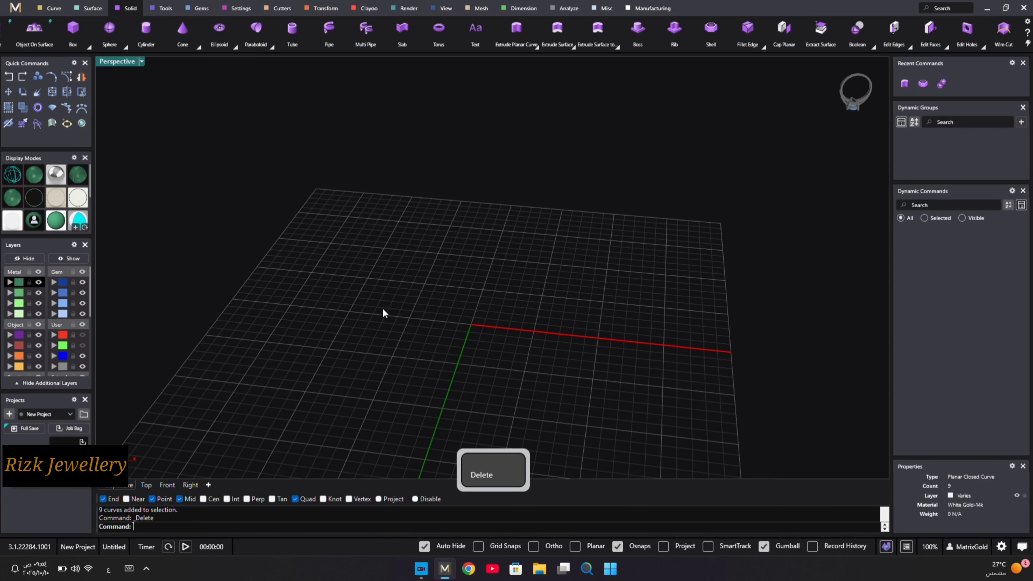
# - Show the User 01 layer with the united solid and the green user layer with the cylinder and flat strip
pyautogui.click(82, 336)
pyautogui.moveTo(511, 305); pyautogui.dragTo(315, 345, button='right')
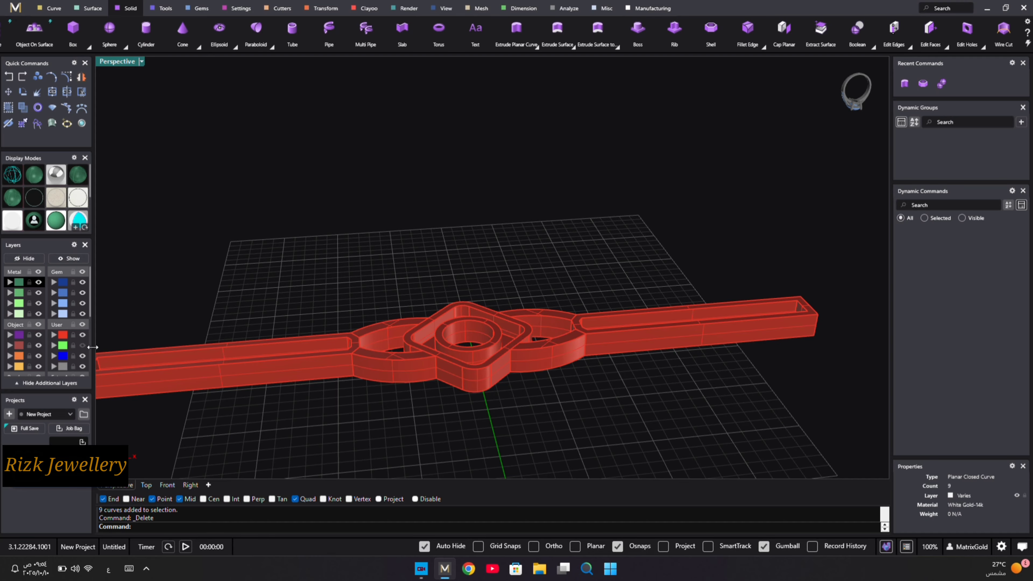
pyautogui.click(82, 346)
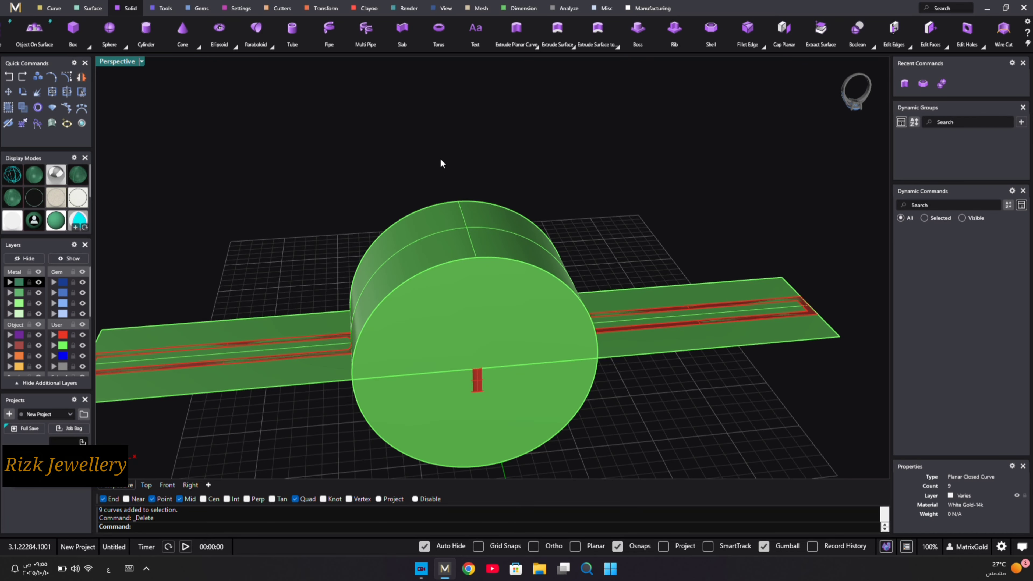
pyautogui.moveTo(443, 163); pyautogui.dragTo(507, 178, button='right')
pyautogui.scroll(5, 592, 221)
pyautogui.scroll(3, 592, 221)
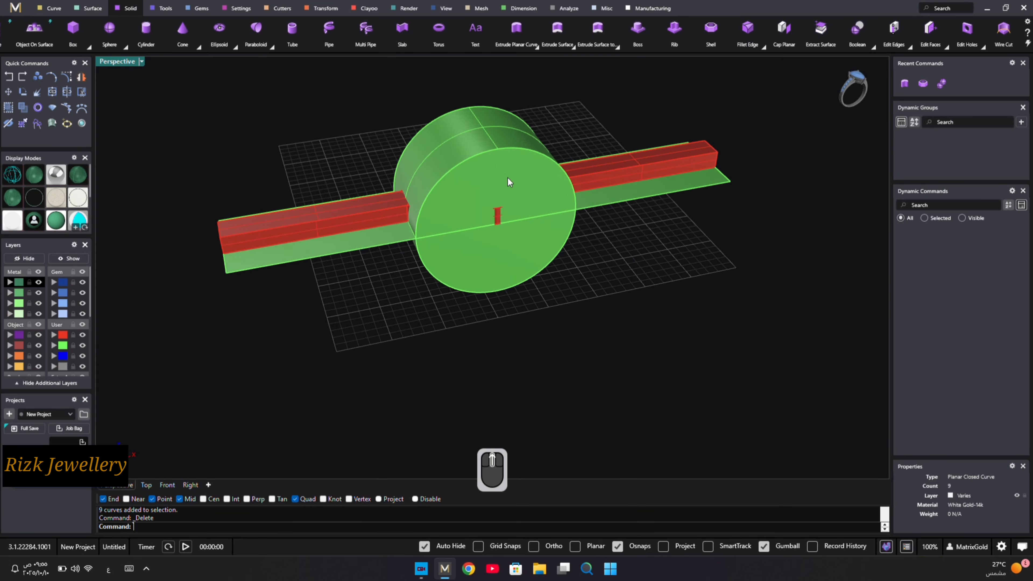
# - Restore the four-viewport layout and clear the selection of the green cylinder
pyautogui.click(508, 177)
pyautogui.doubleClick(121, 62)
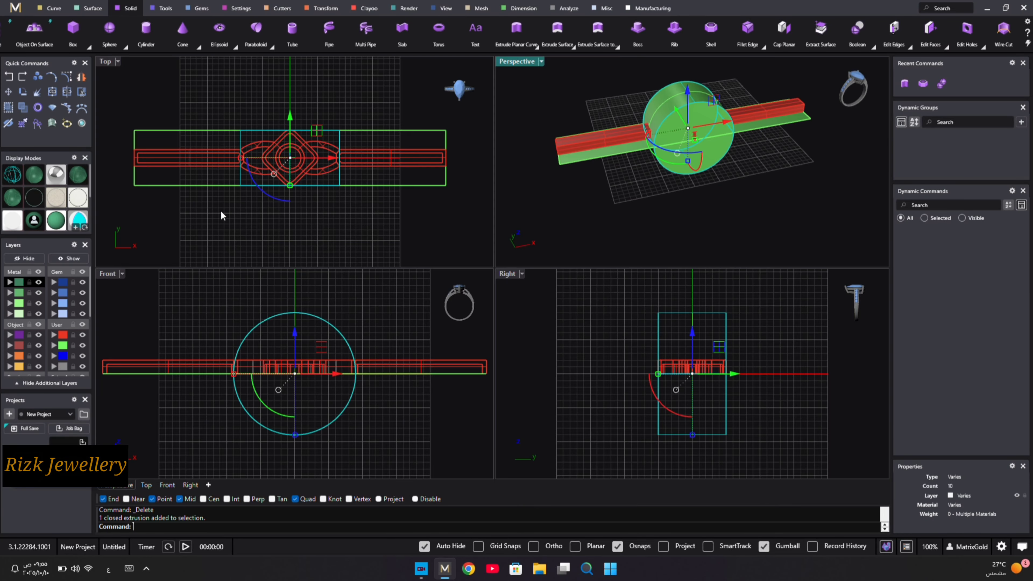
pyautogui.moveTo(276, 416); pyautogui.dragTo(234, 325)
pyautogui.click(255, 309)
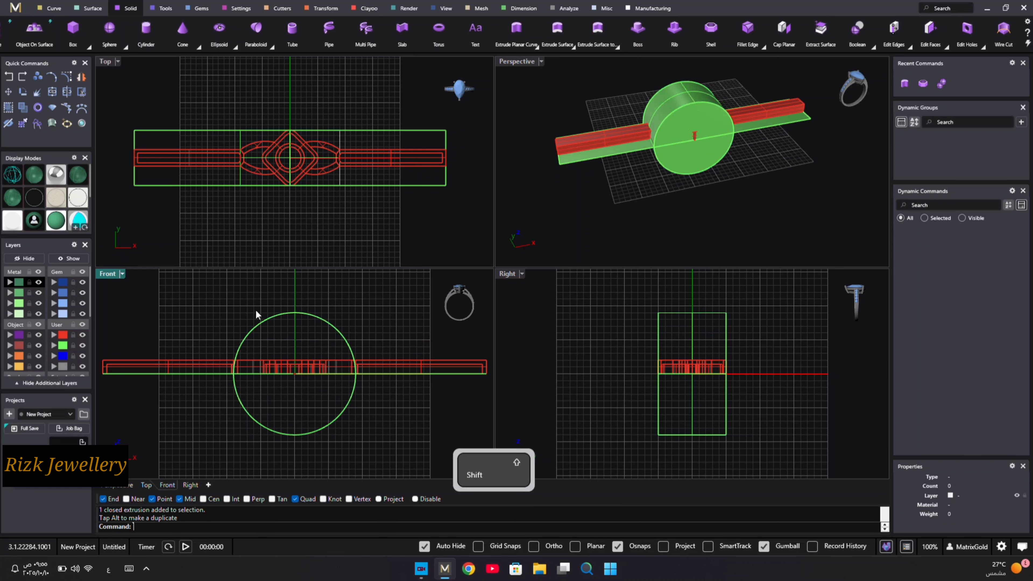
# - Start a Smart Flow with the flat green strip as base surface and the finger-size cylinder as destination surface
pyautogui.click(327, 9)
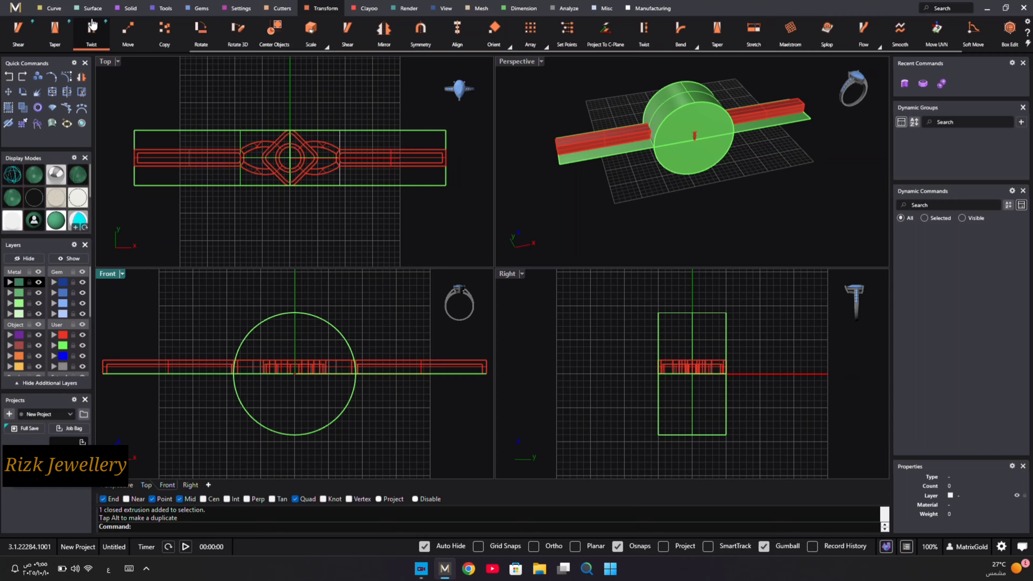
pyautogui.scroll(-2, 160, 37)
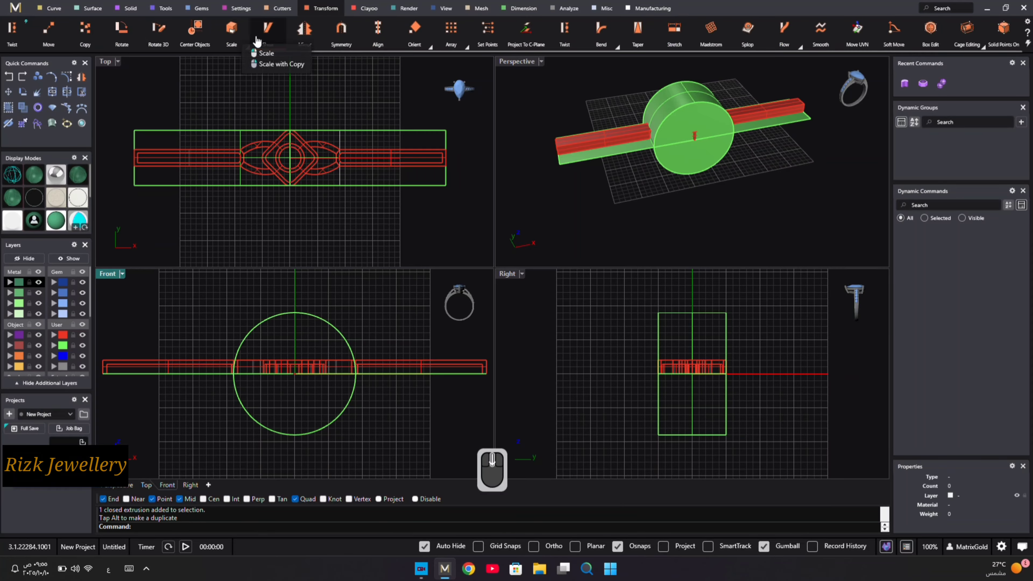
pyautogui.scroll(8, 155, 34)
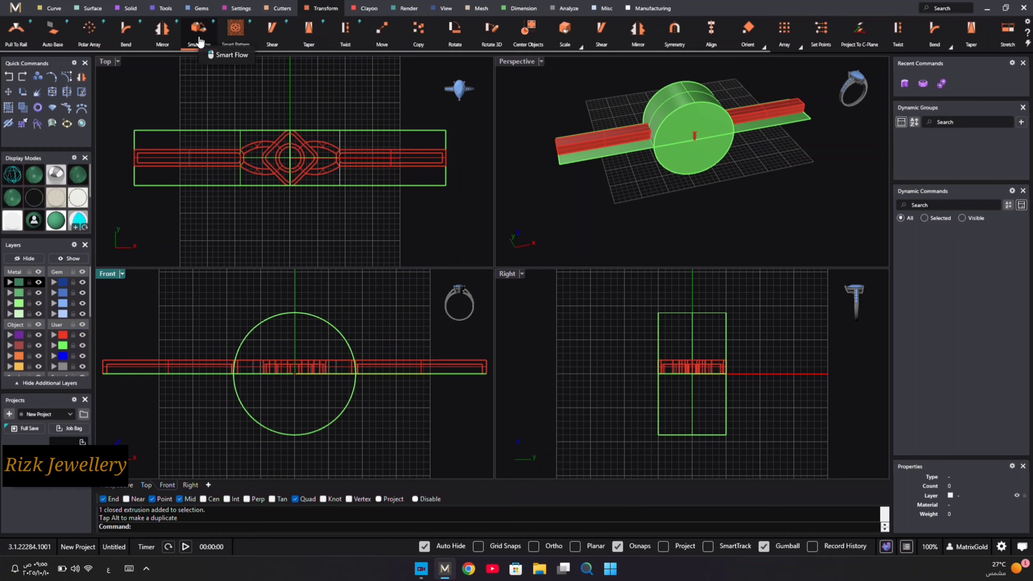
pyautogui.click(199, 40)
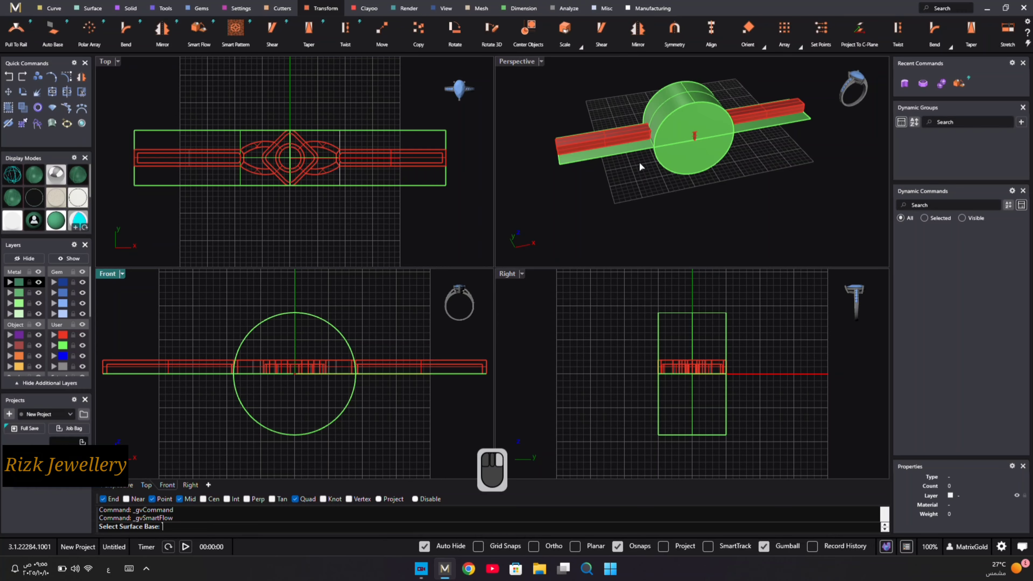
pyautogui.moveTo(639, 164); pyautogui.dragTo(699, 160, button='right')
pyautogui.scroll(3, 699, 161)
pyautogui.click(655, 146)
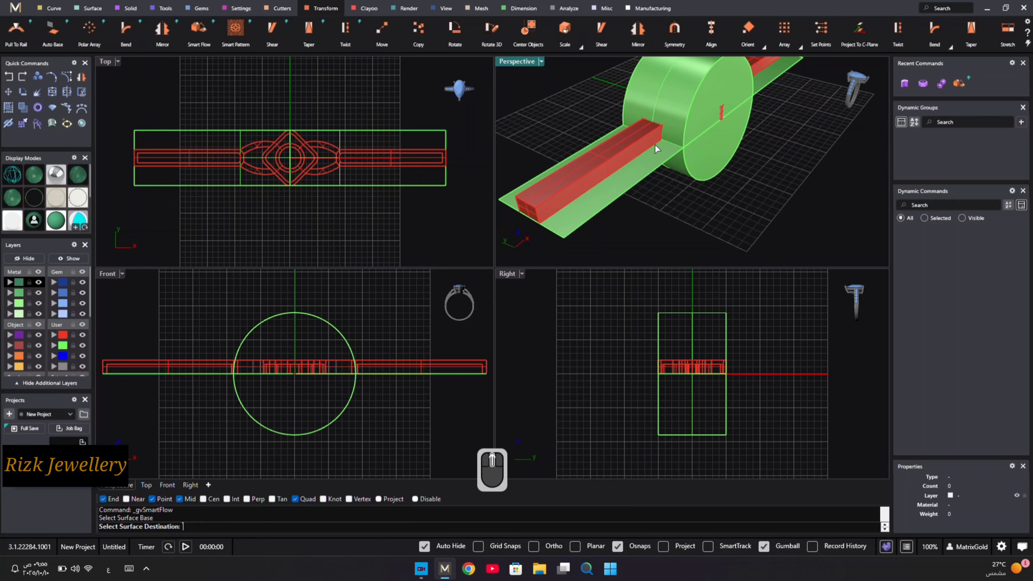
pyautogui.click(691, 80)
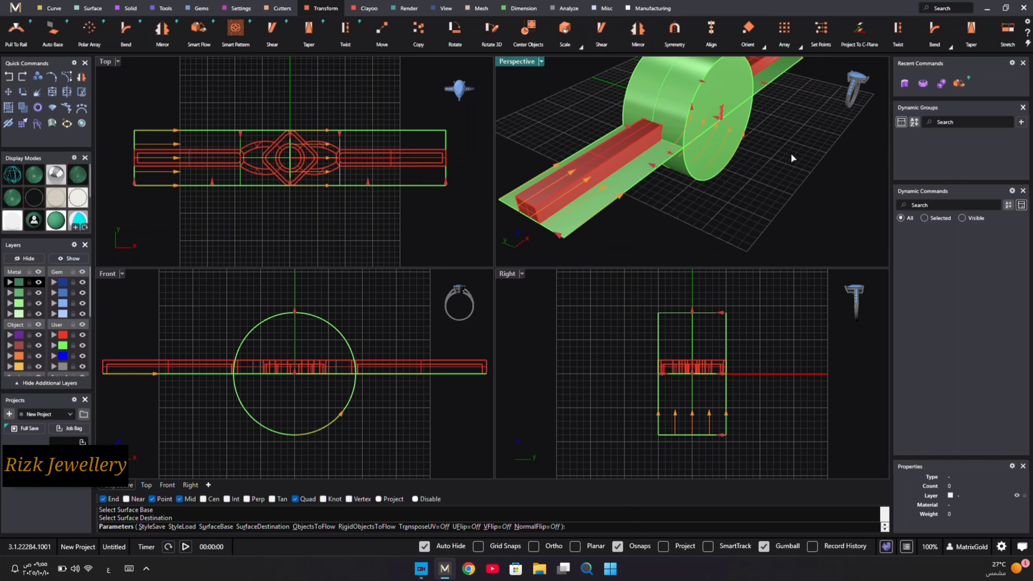
# - Flow the red united pattern solid around the cylinder and accept the Smart Flow with all flip options off
pyautogui.scroll(-5, 789, 154)
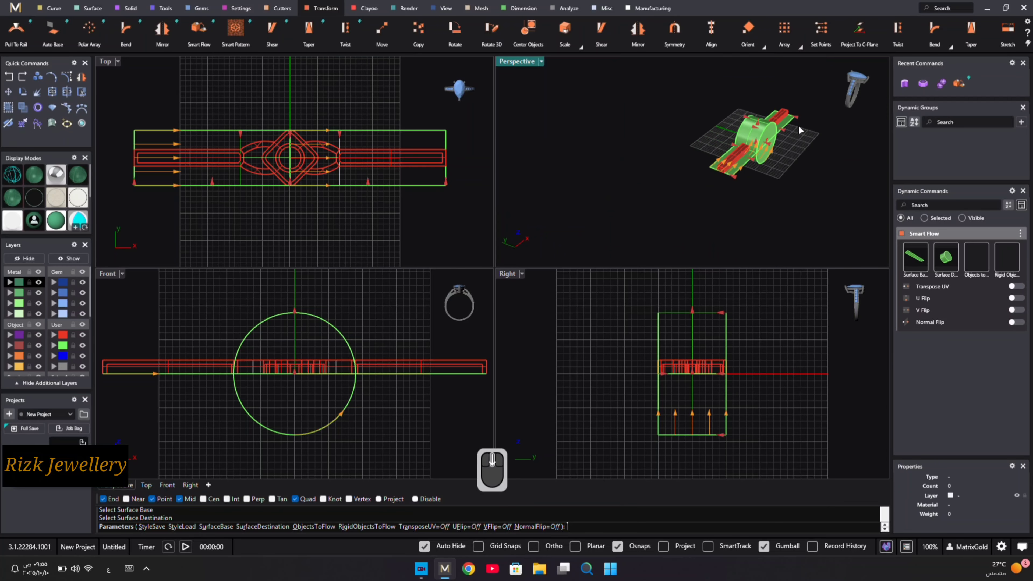
pyautogui.scroll(3, 799, 125)
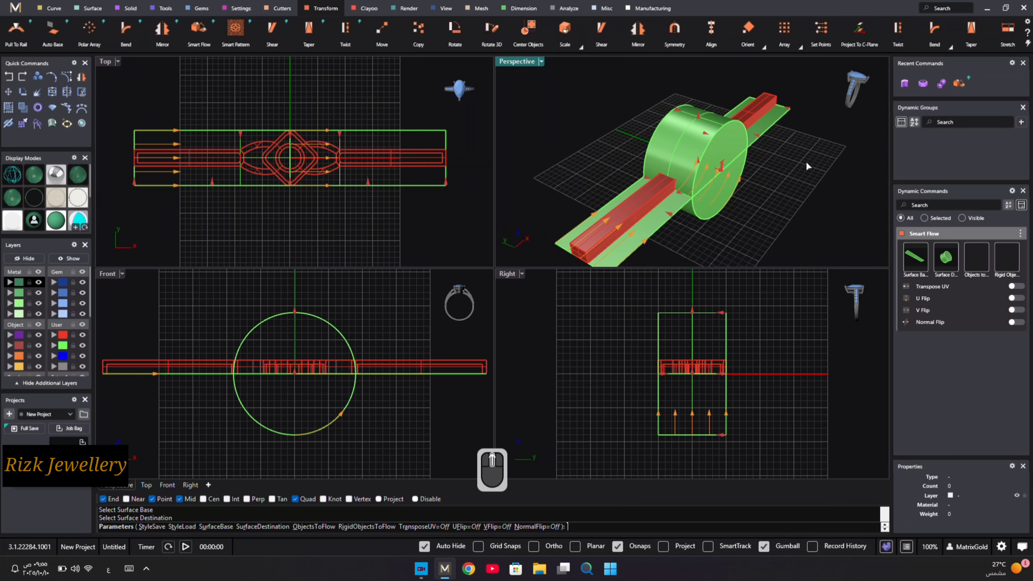
pyautogui.click(978, 265)
pyautogui.click(640, 200)
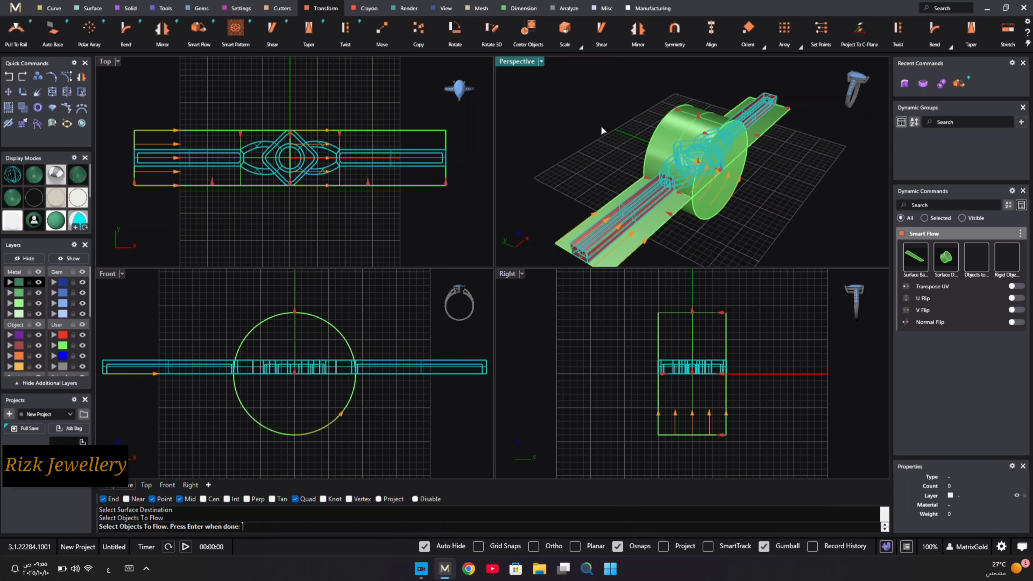
pyautogui.press('Return')
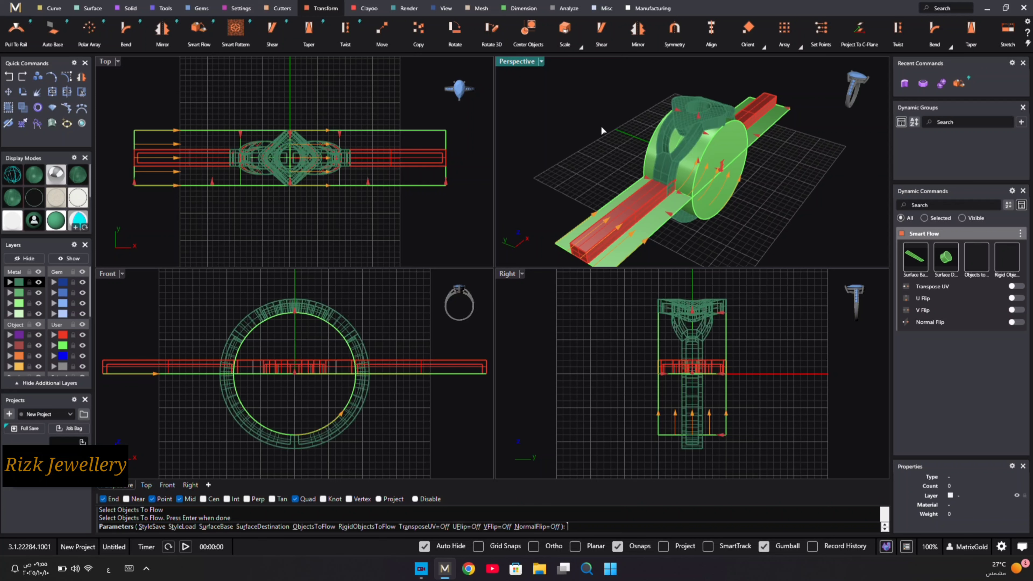
pyautogui.moveTo(750, 179); pyautogui.dragTo(770, 142, button='right')
pyautogui.press('Return')
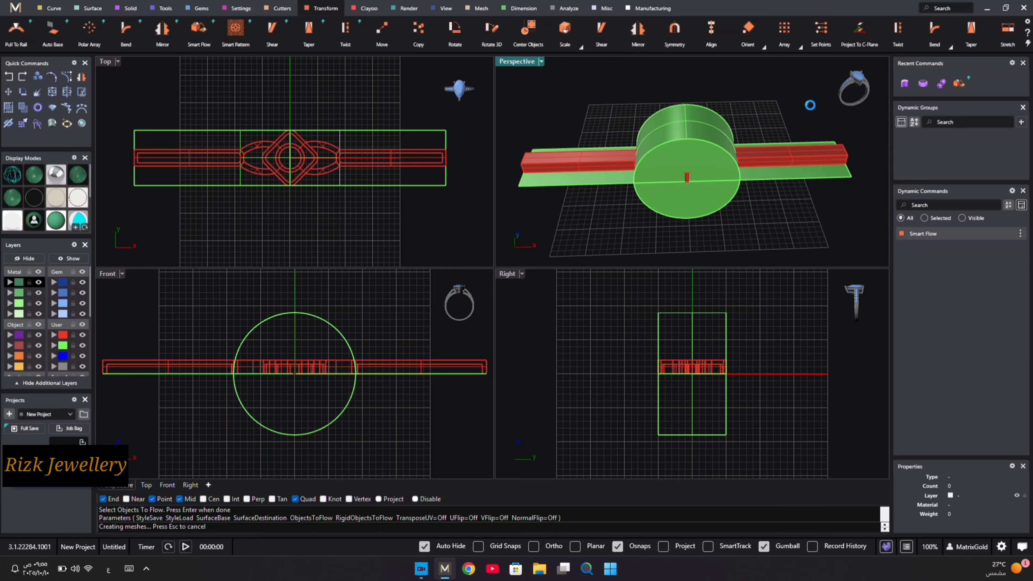
# - Delete the flat pattern solid, the flat base strip and the finger-size cylinder, keeping only the flowed ring
pyautogui.moveTo(833, 95); pyautogui.dragTo(783, 208)
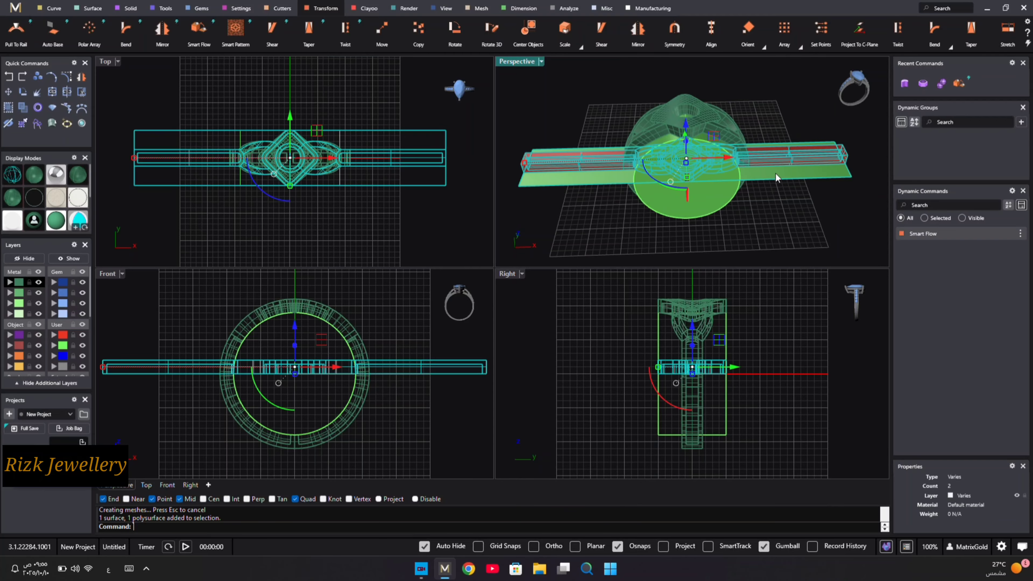
pyautogui.press('Delete')
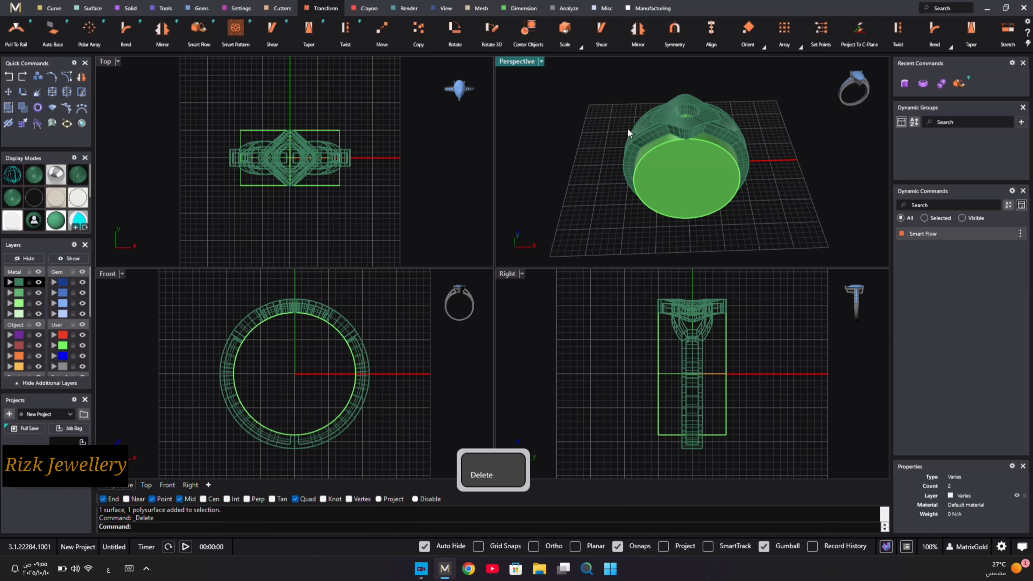
pyautogui.doubleClick(512, 61)
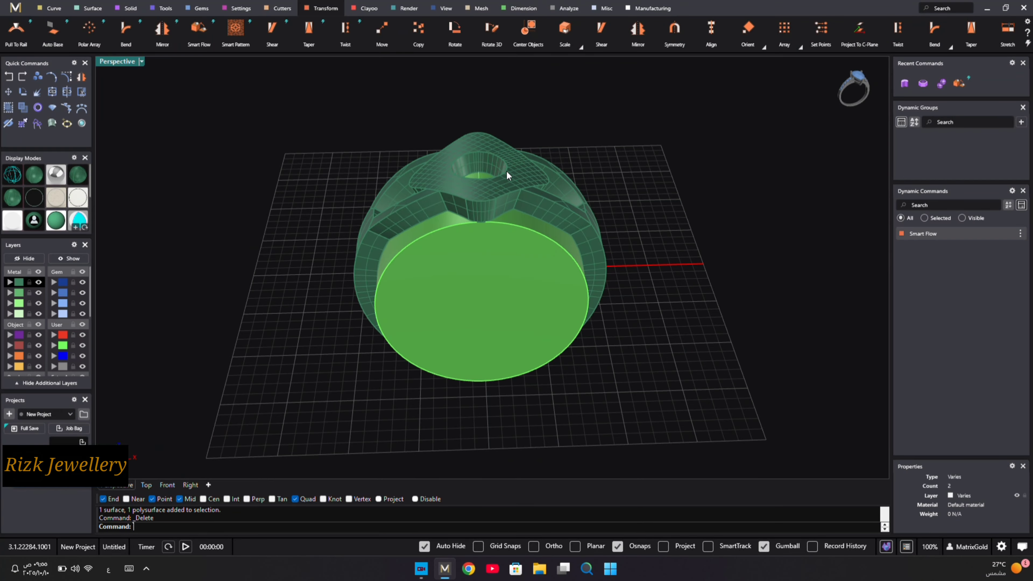
pyautogui.scroll(-5, 506, 171)
pyautogui.scroll(8, 502, 172)
pyautogui.click(514, 275)
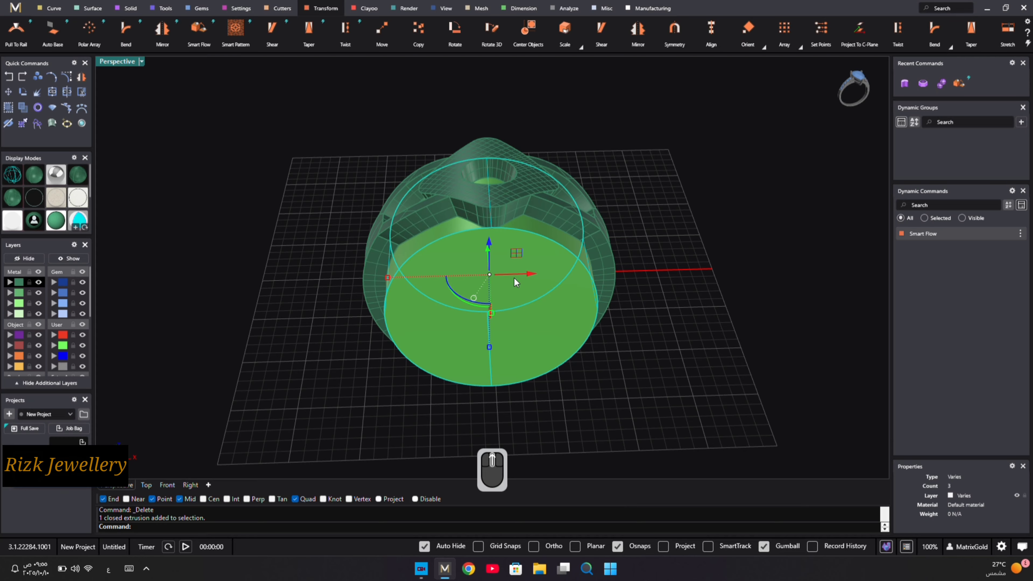
pyautogui.press('Delete')
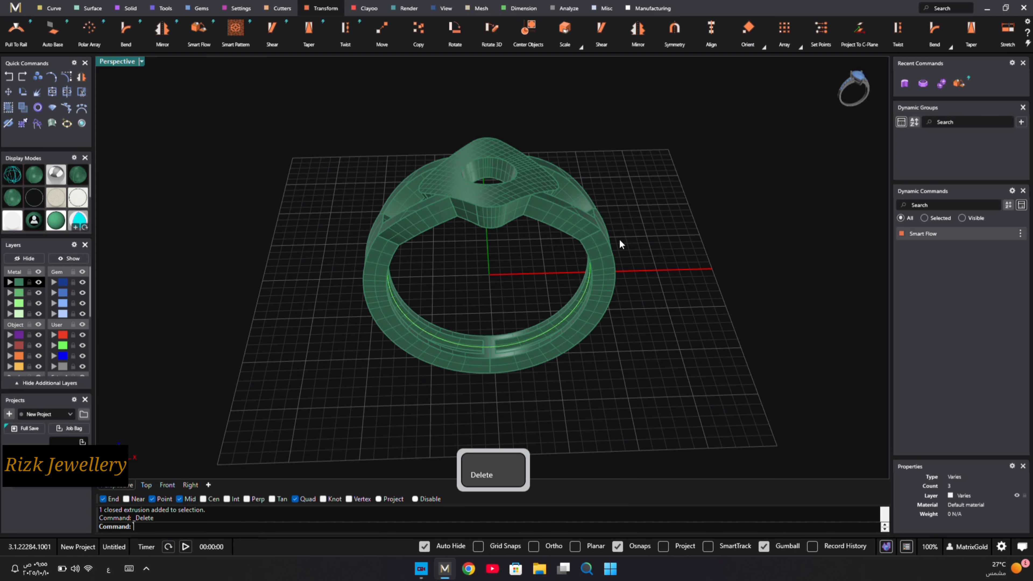
# - Examine the flowed ring's hollow head, split shoulders and inner band from several angles in the Perspective view
pyautogui.moveTo(620, 243); pyautogui.dragTo(616, 127, button='right')
pyautogui.scroll(5, 507, 191)
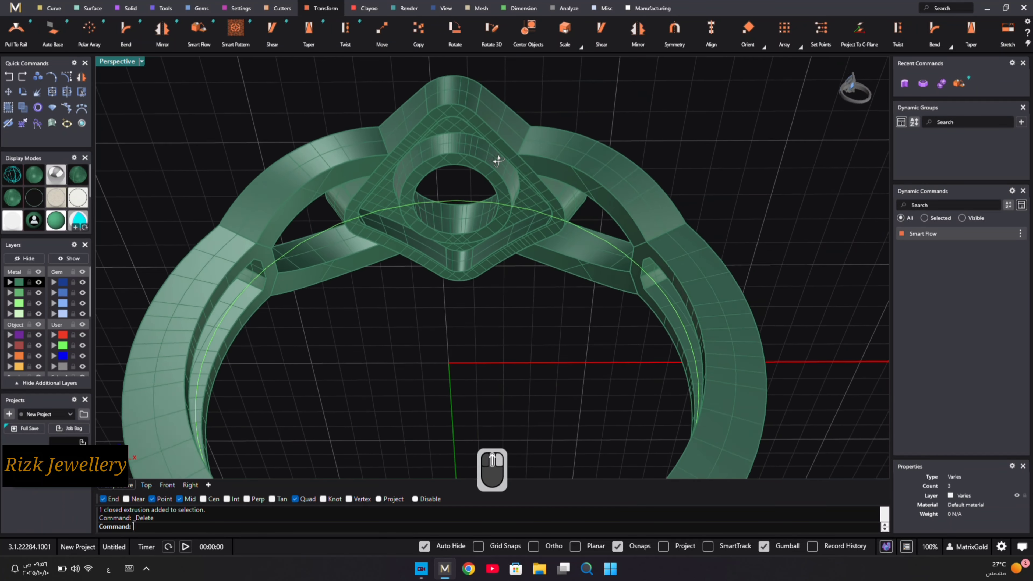
pyautogui.moveTo(498, 161); pyautogui.dragTo(591, 185, button='right')
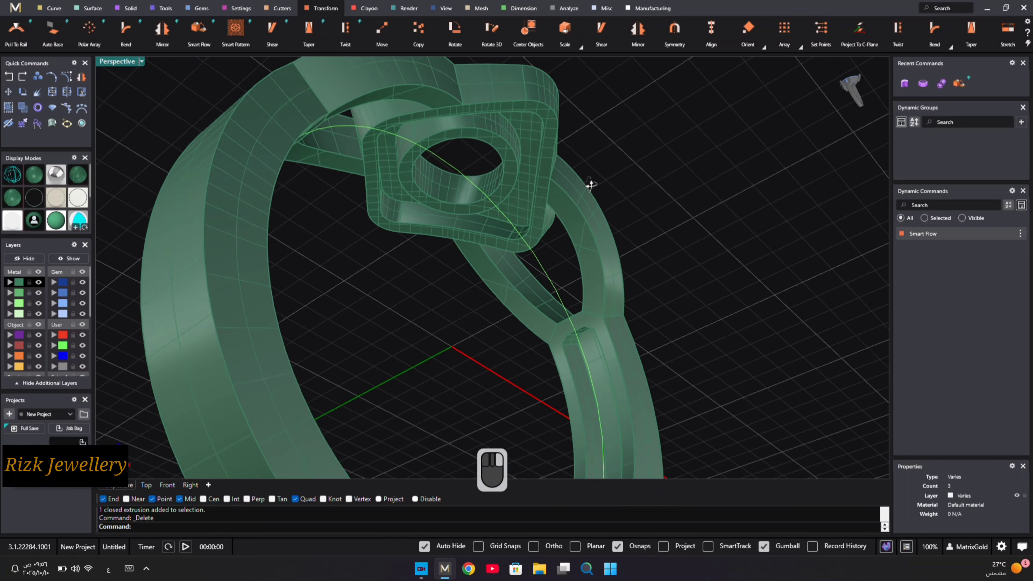
pyautogui.scroll(-8, 616, 216)
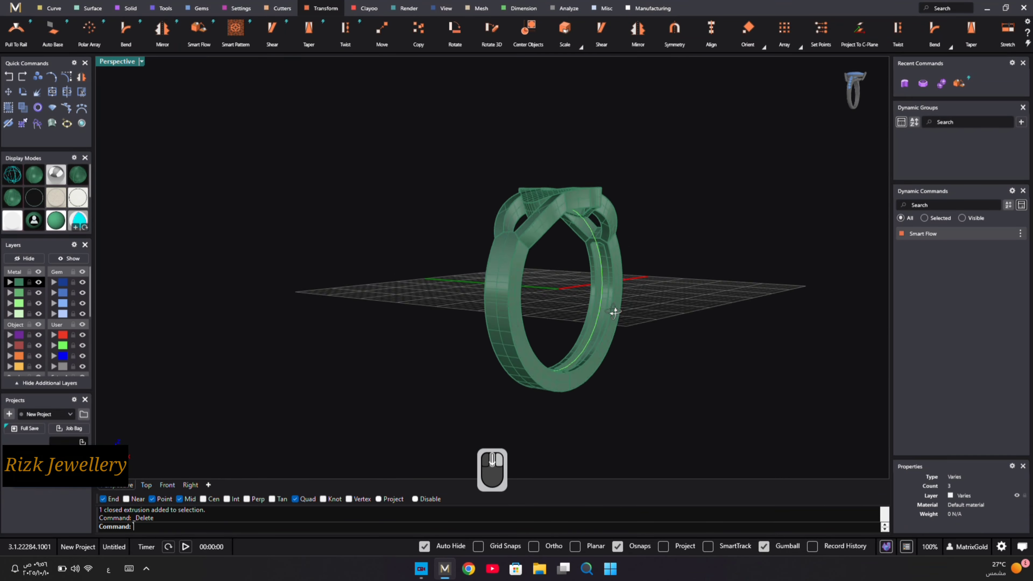
pyautogui.moveTo(615, 312); pyautogui.dragTo(480, 360, button='right')
pyautogui.scroll(5, 389, 282)
pyautogui.scroll(-10, 523, 414)
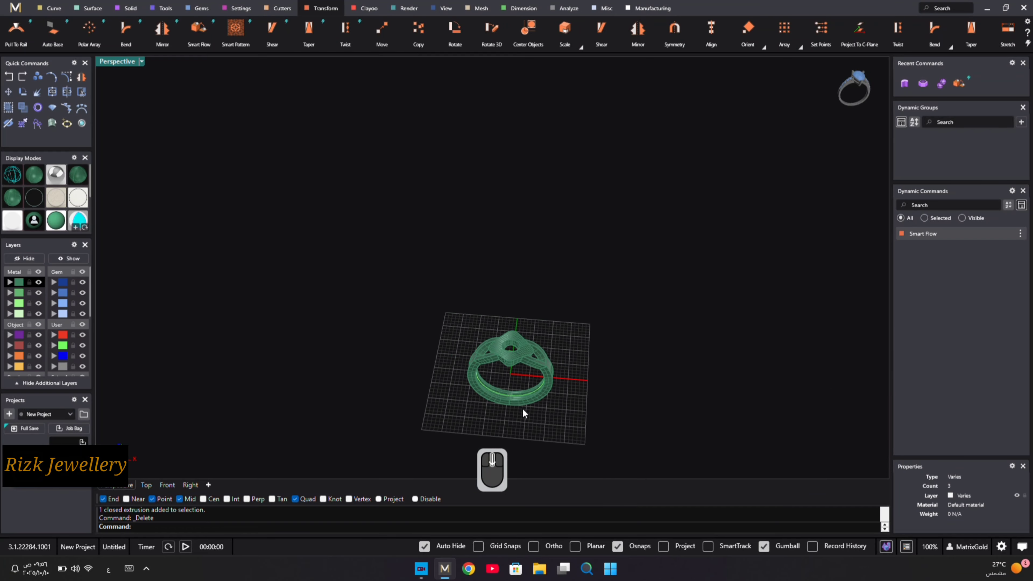
pyautogui.scroll(8, 493, 266)
pyautogui.moveTo(493, 266); pyautogui.dragTo(244, 138, button='right')
pyautogui.scroll(-5, 521, 157)
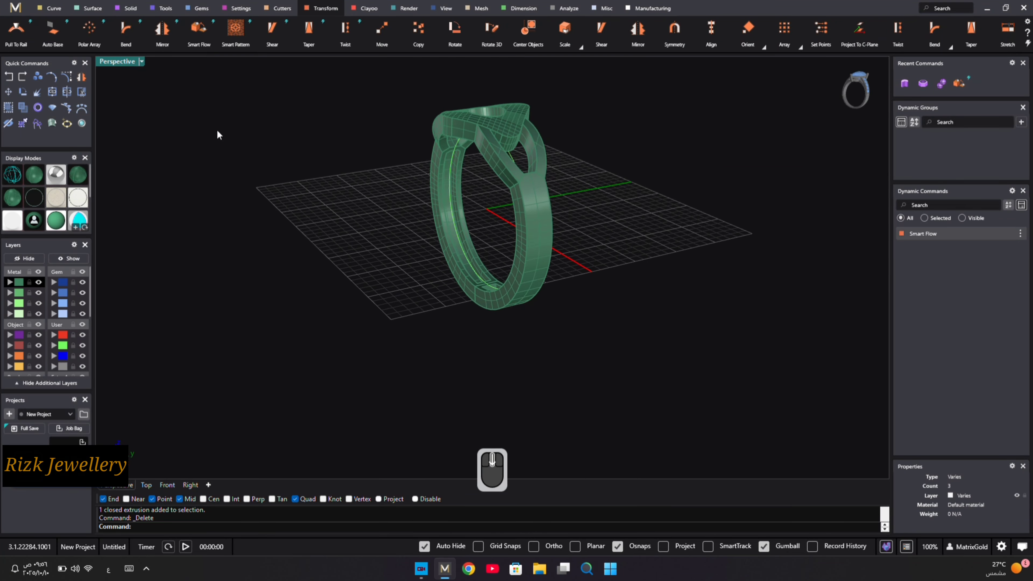
pyautogui.doubleClick(116, 62)
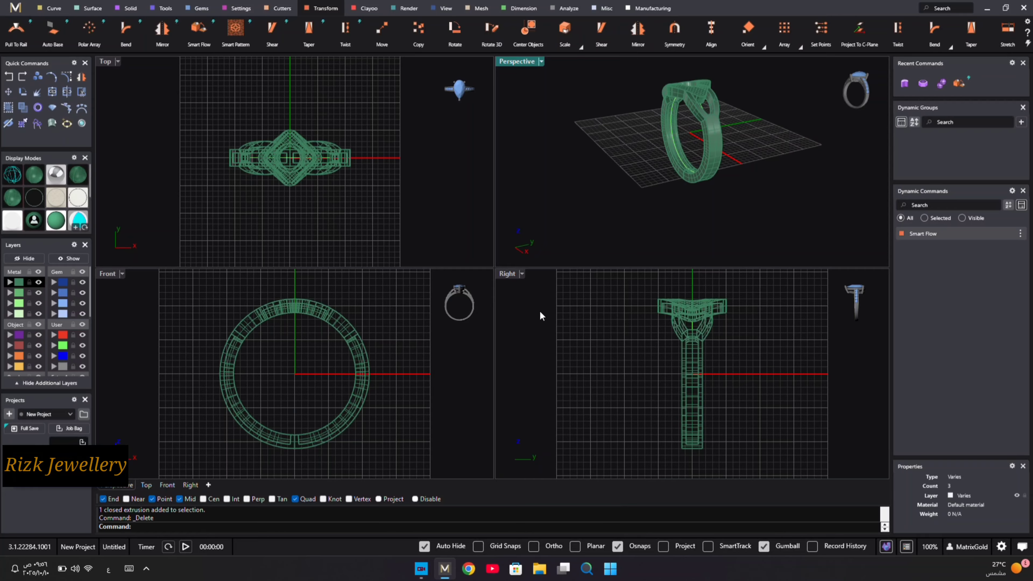
pyautogui.moveTo(590, 108); pyautogui.dragTo(544, 156, button='right')
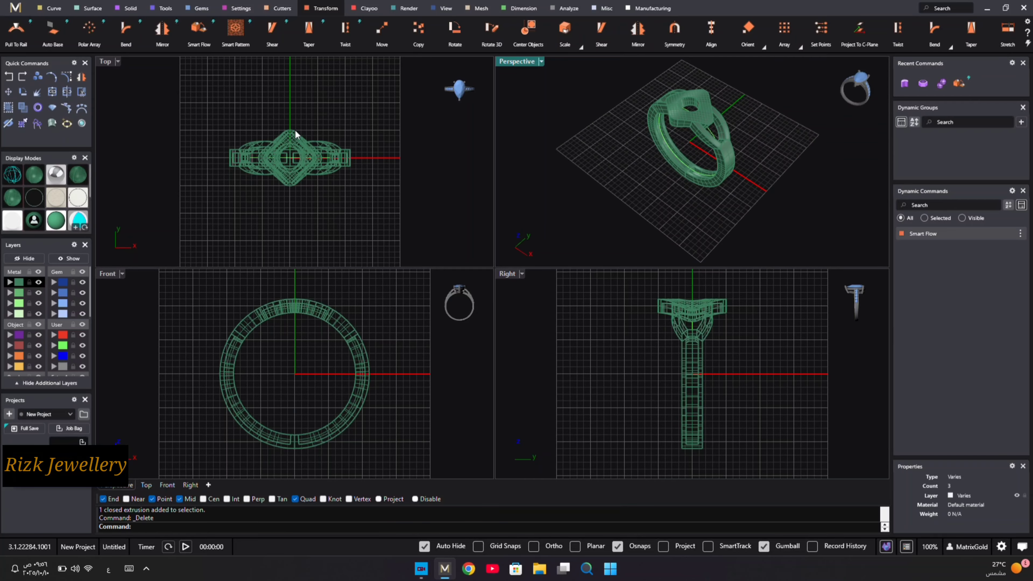
# - Open Render Studio and switch the viewports to a rendered display mode
pyautogui.click(81, 124)
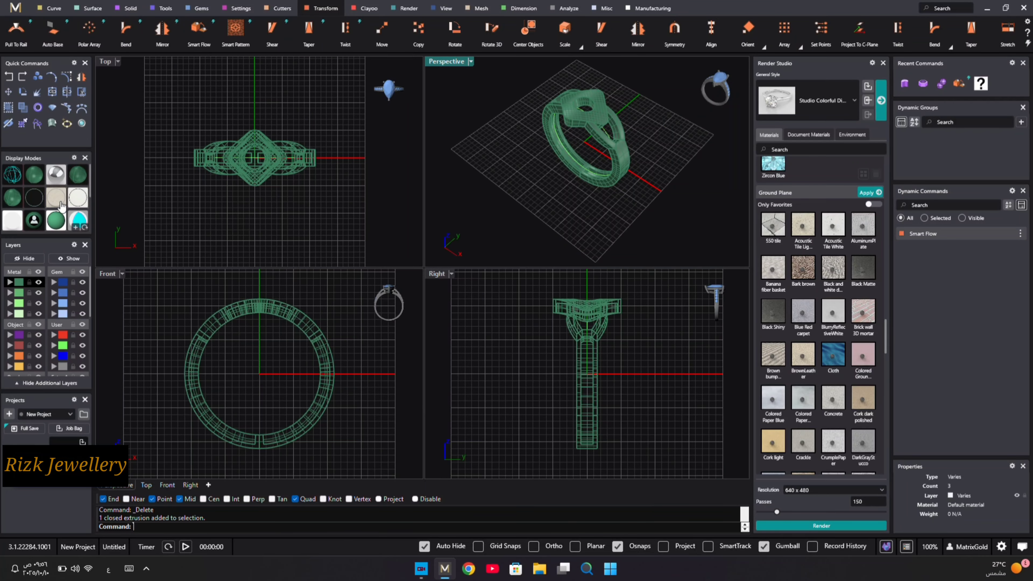
pyautogui.click(56, 176)
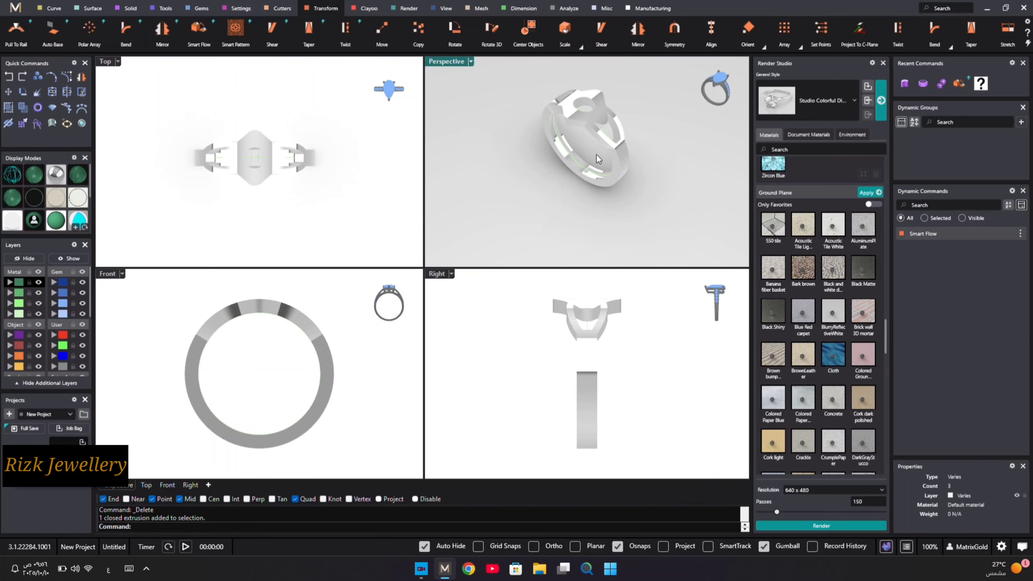
pyautogui.scroll(3, 596, 159)
# - Apply the Yellow Gold-18k metal material to the whole ring and deselect it
pyautogui.scroll(-15, 835, 310)
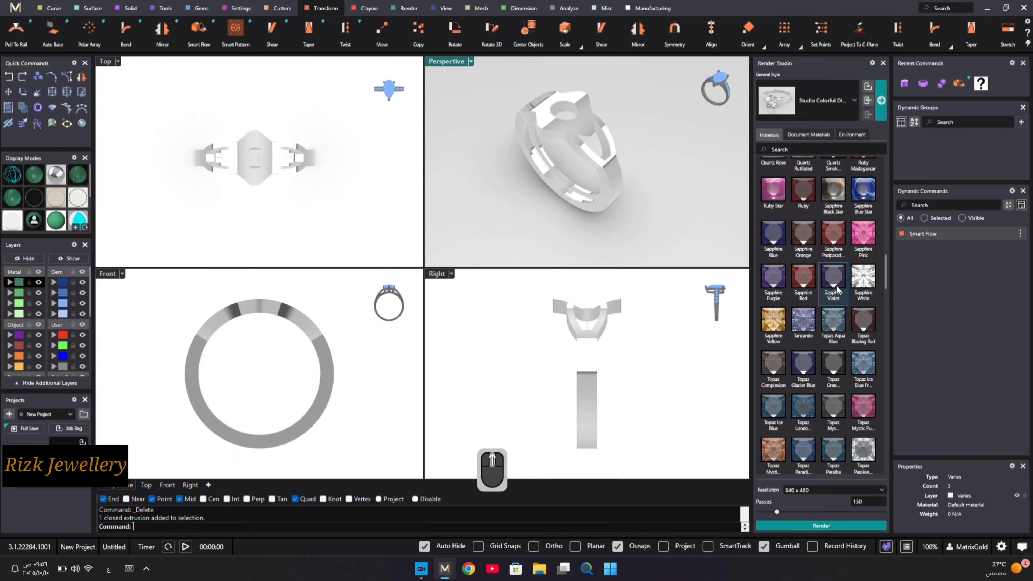
pyautogui.scroll(6, 837, 285)
pyautogui.scroll(6, 834, 285)
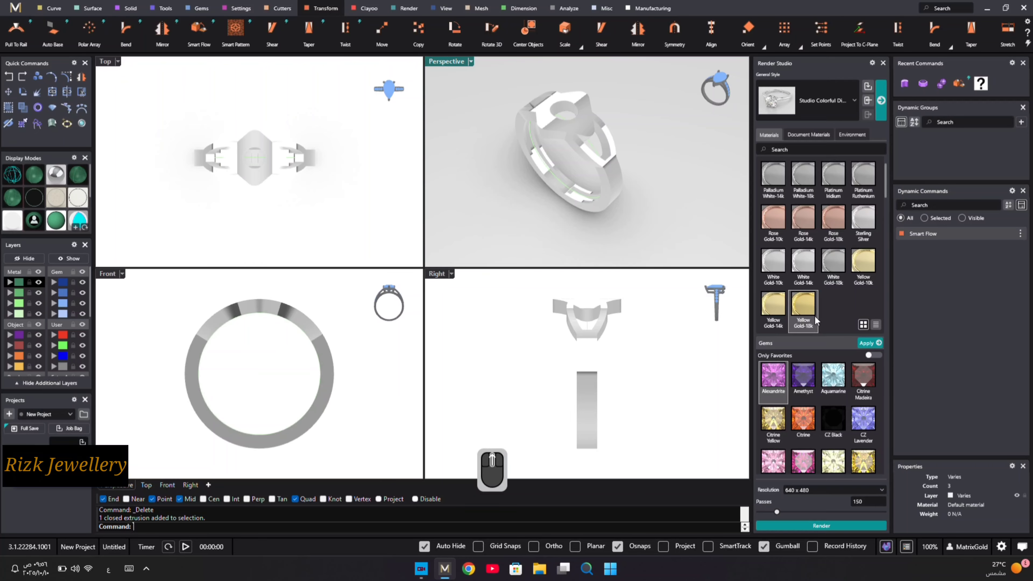
pyautogui.moveTo(804, 309); pyautogui.dragTo(591, 164)
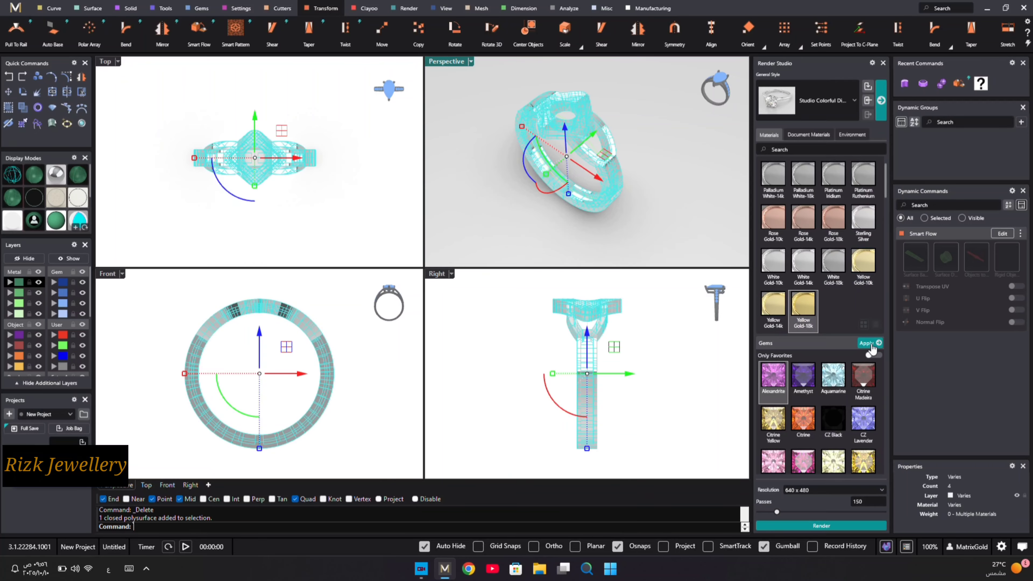
pyautogui.scroll(3, 838, 265)
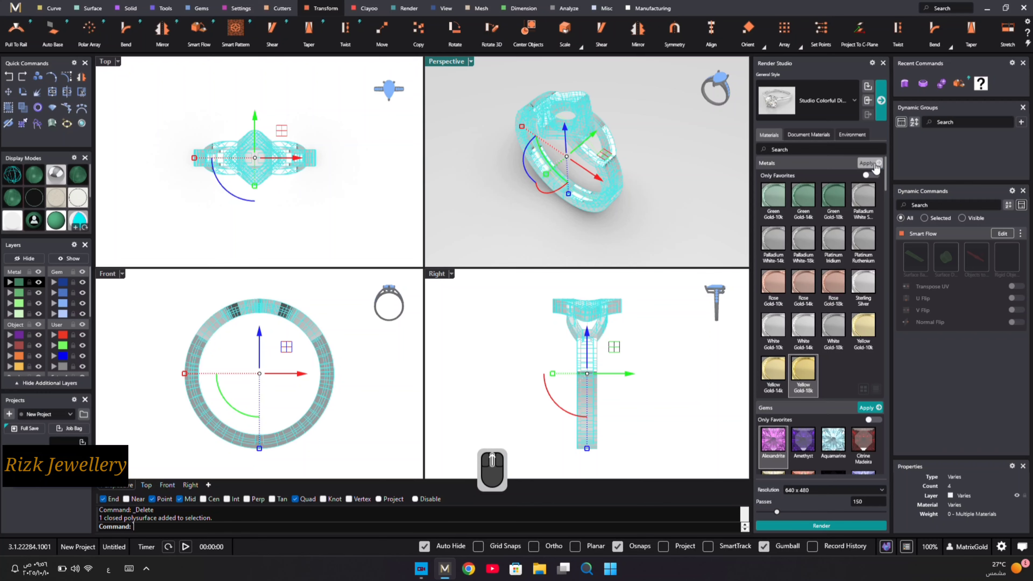
pyautogui.click(870, 163)
pyautogui.click(644, 148)
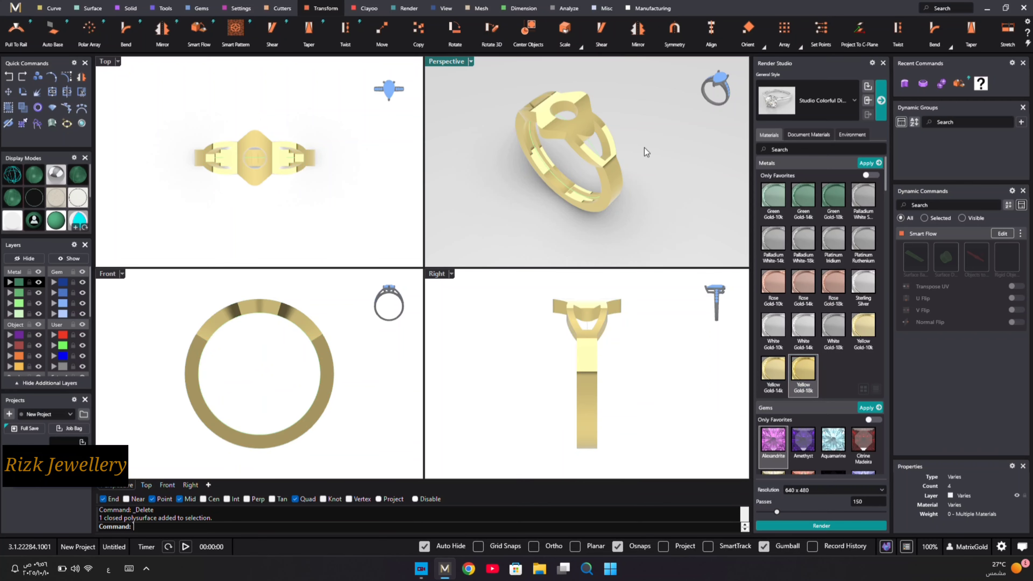
# - Apply a dark textured ground plane material beneath the gold ring
pyautogui.scroll(6, 643, 145)
pyautogui.scroll(-8, 607, 167)
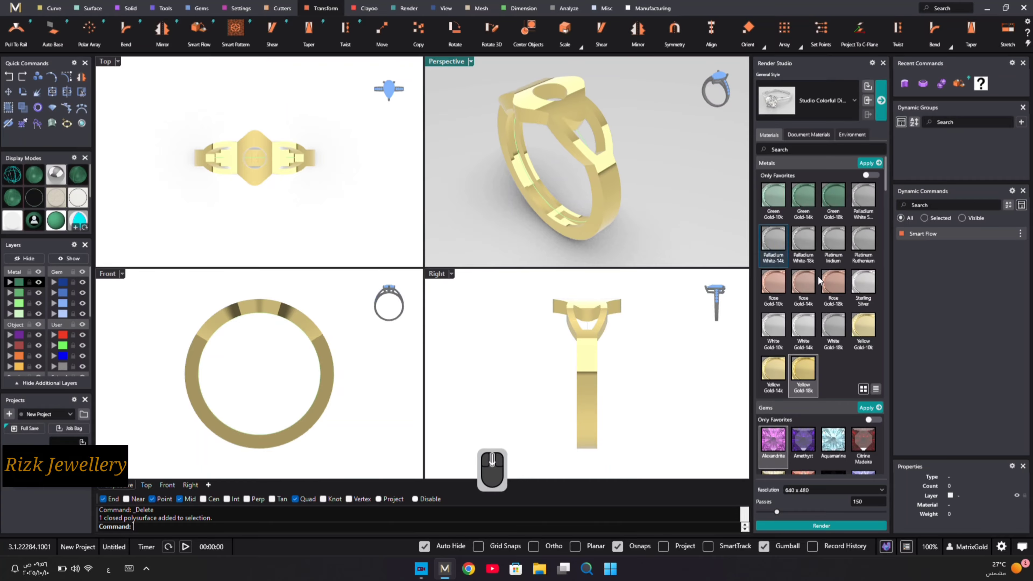
pyautogui.scroll(-7, 822, 301)
pyautogui.scroll(-10, 821, 299)
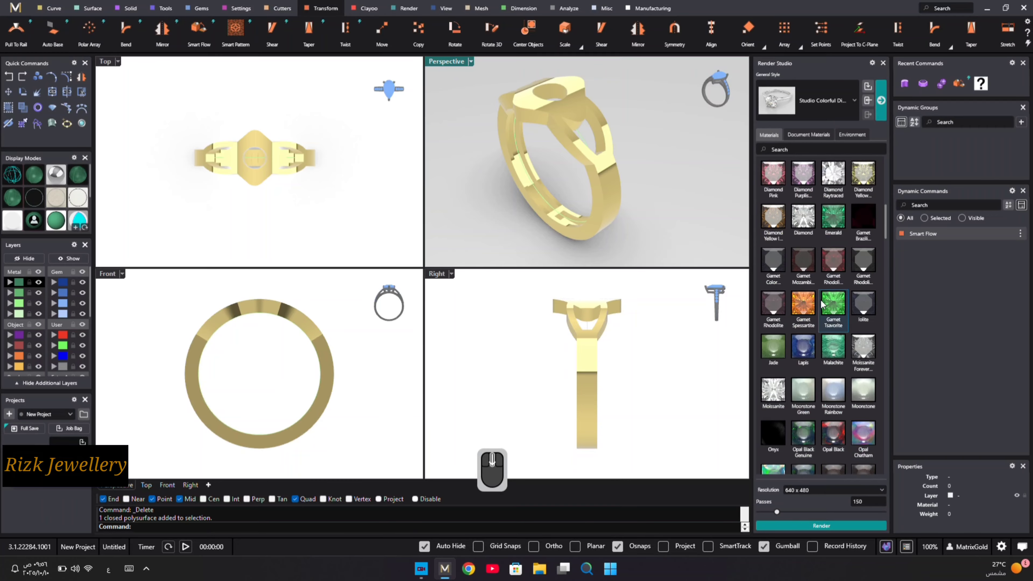
pyautogui.scroll(-10, 820, 296)
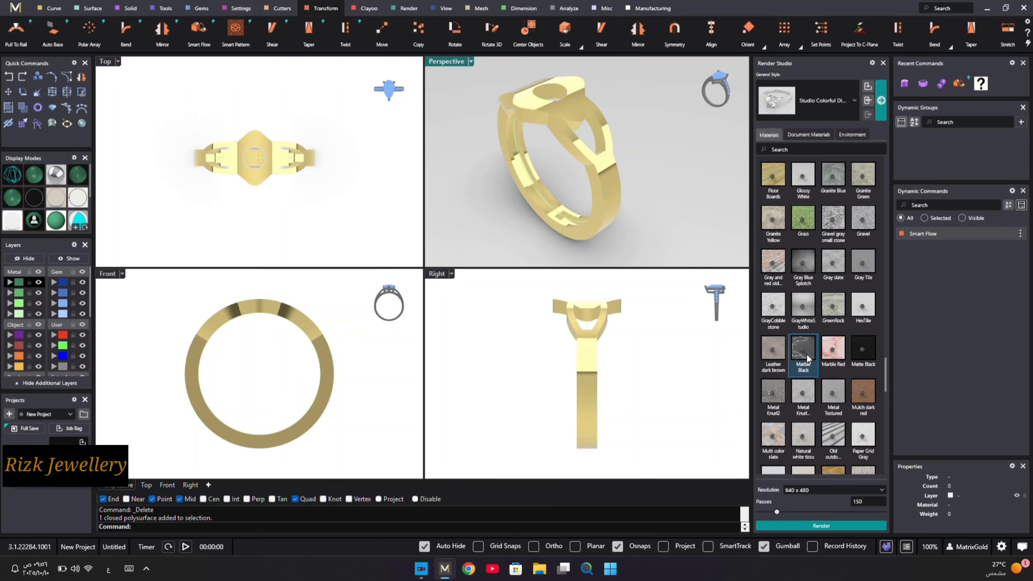
pyautogui.scroll(5, 807, 354)
pyautogui.scroll(2, 830, 301)
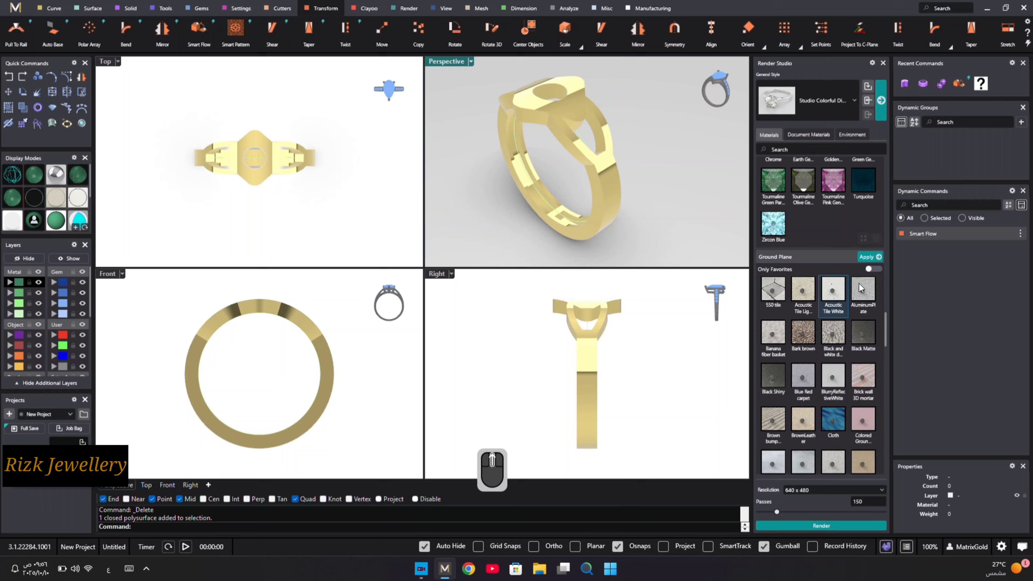
pyautogui.click(868, 258)
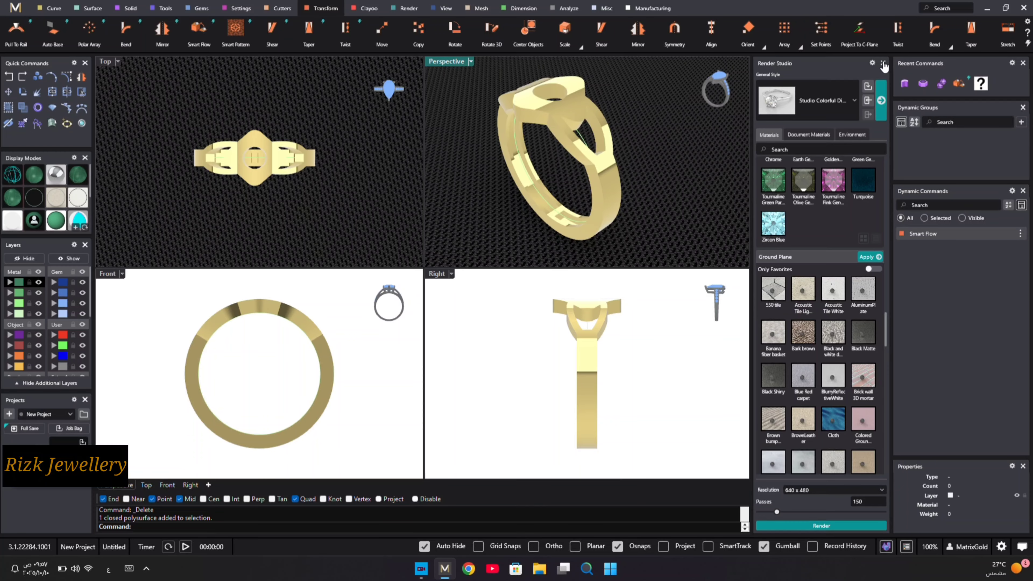
# - Render the Perspective view of the gold ring at 640 x 480 with 150 passes, inspect the image enlarged, and close the render window
pyautogui.moveTo(626, 174); pyautogui.dragTo(651, 195, button='right')
pyautogui.click(821, 525)
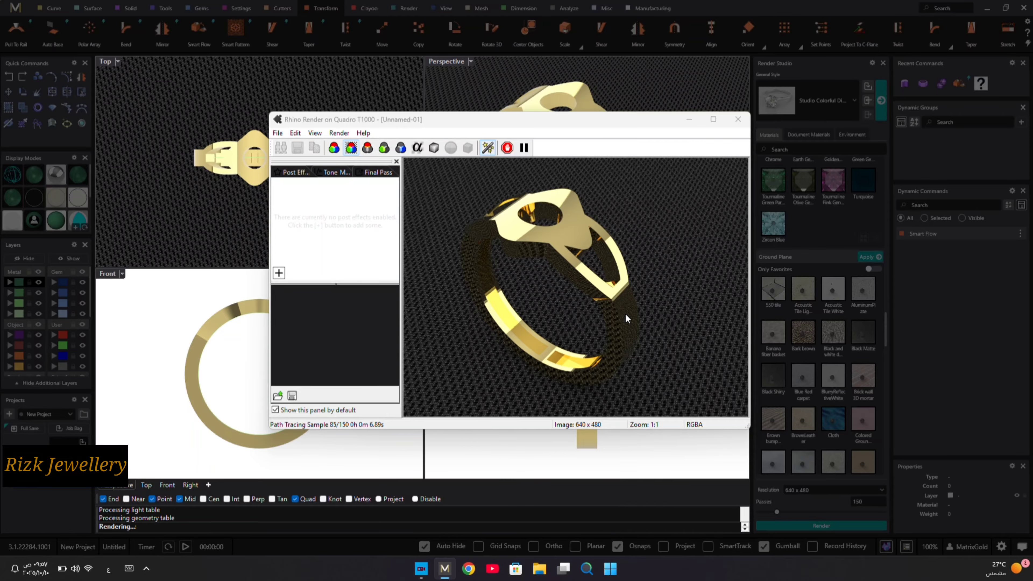
pyautogui.moveTo(617, 119); pyautogui.dragTo(564, 102)
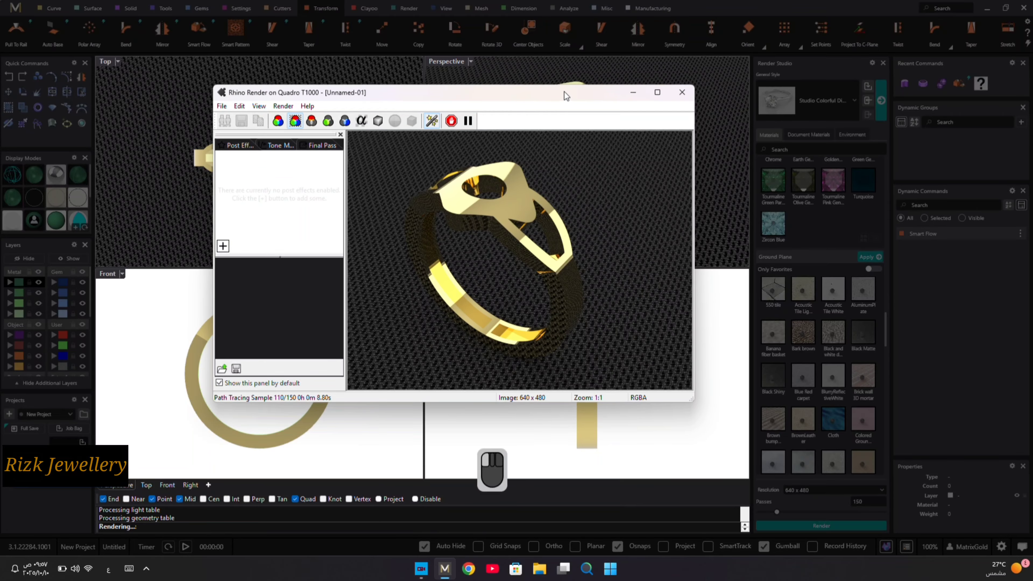
pyautogui.doubleClick(564, 101)
pyautogui.scroll(1, 623, 290)
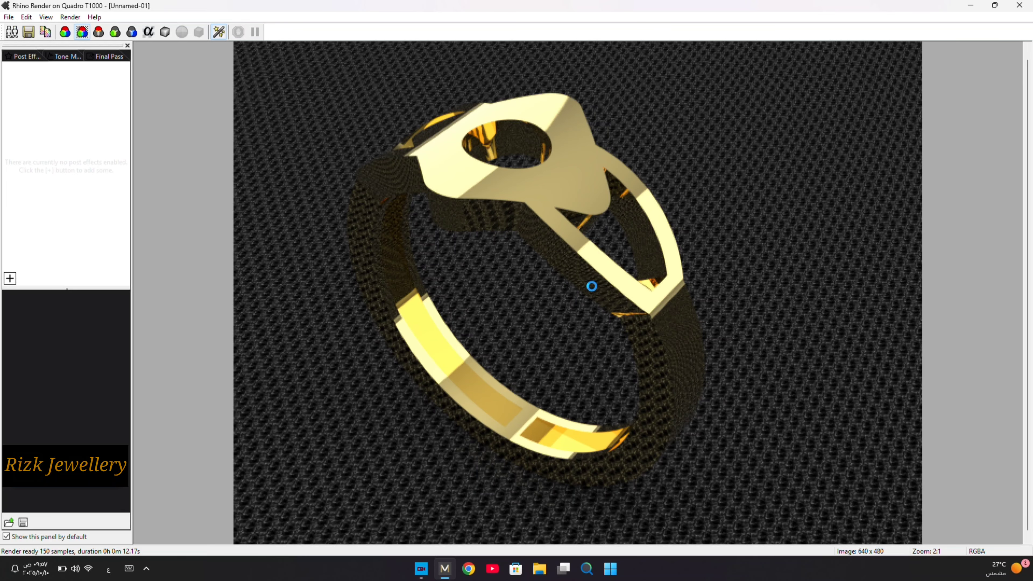
pyautogui.doubleClick(734, 5)
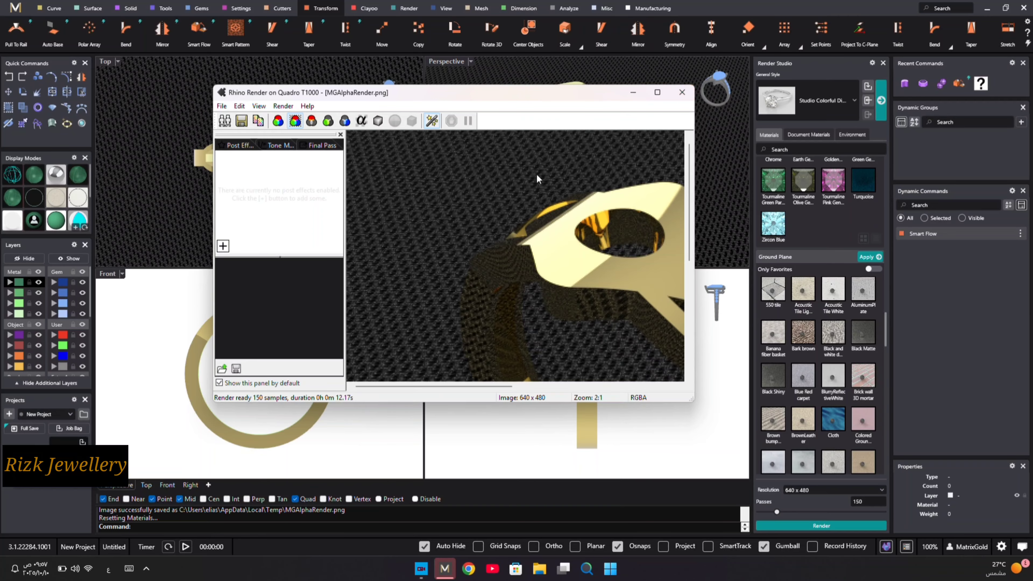
pyautogui.scroll(-2, 593, 244)
pyautogui.scroll(1, 592, 245)
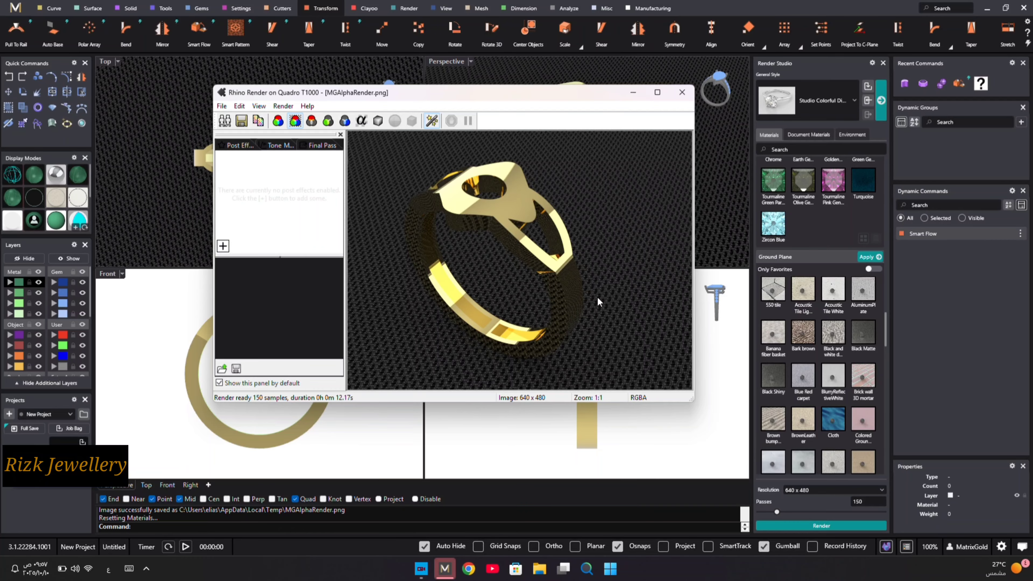
pyautogui.click(682, 93)
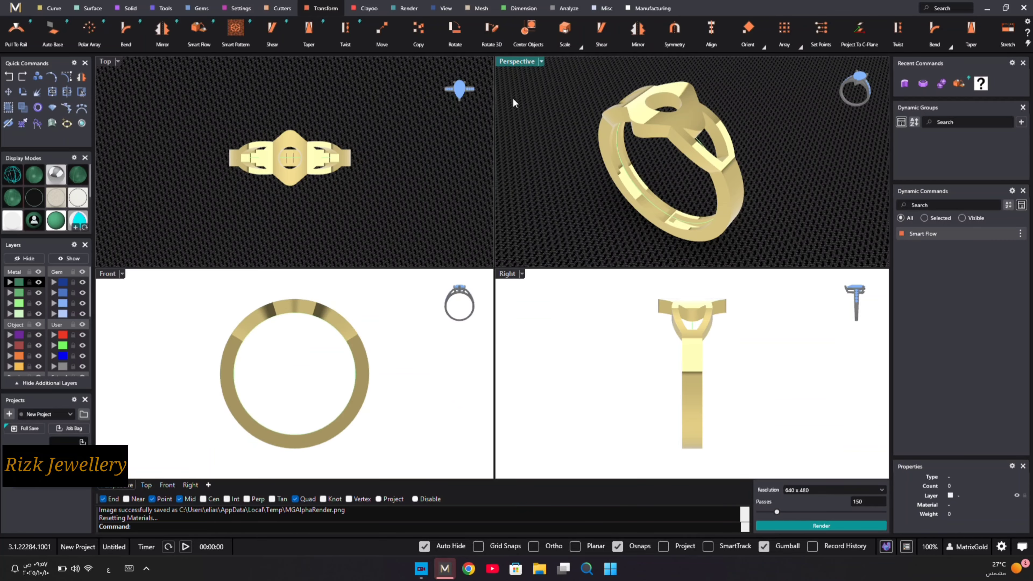
# - Create a copy of the whole ring rotated 45 degrees about the bottom of its band in the Right view, keeping the upright original
pyautogui.doubleClick(517, 61)
pyautogui.moveTo(491, 255); pyautogui.dragTo(191, 120, button='right')
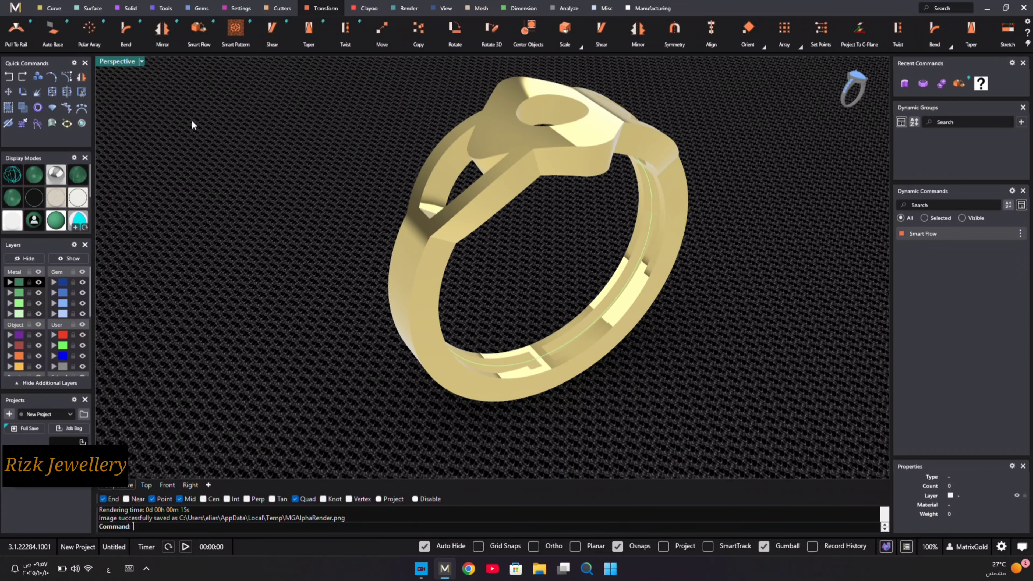
pyautogui.doubleClick(104, 63)
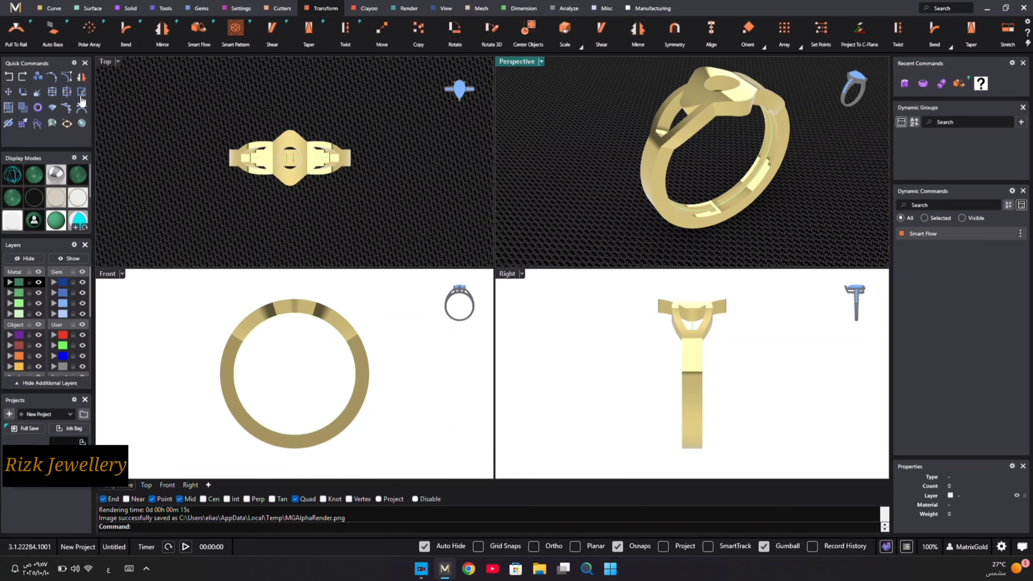
pyautogui.click(23, 93)
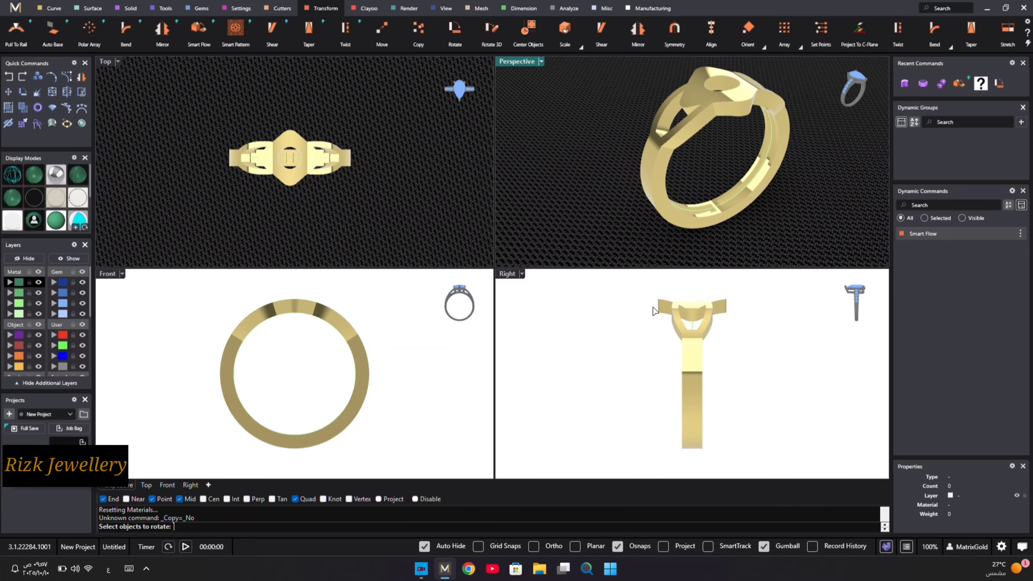
pyautogui.moveTo(750, 288); pyautogui.dragTo(627, 407)
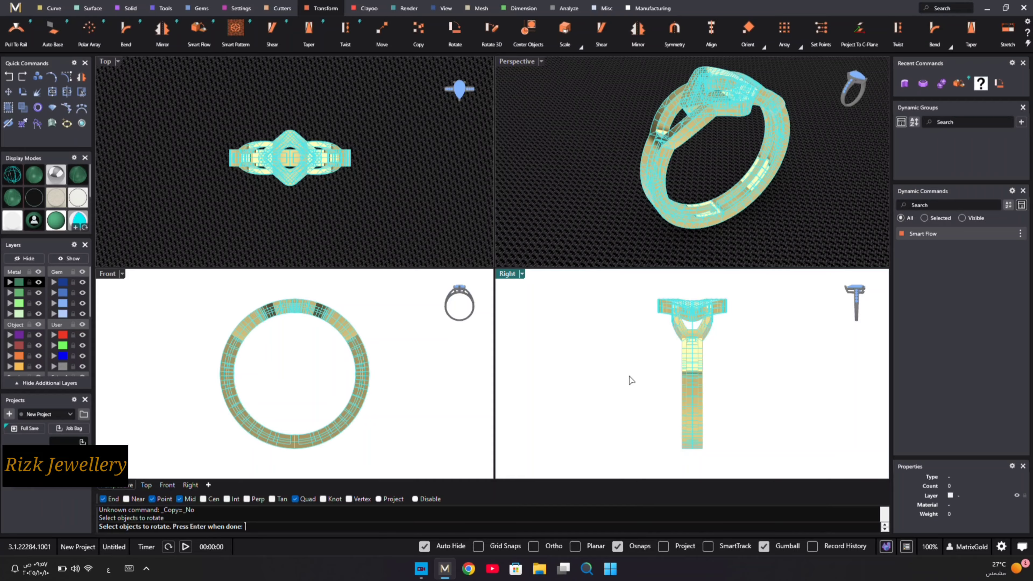
pyautogui.click(691, 455)
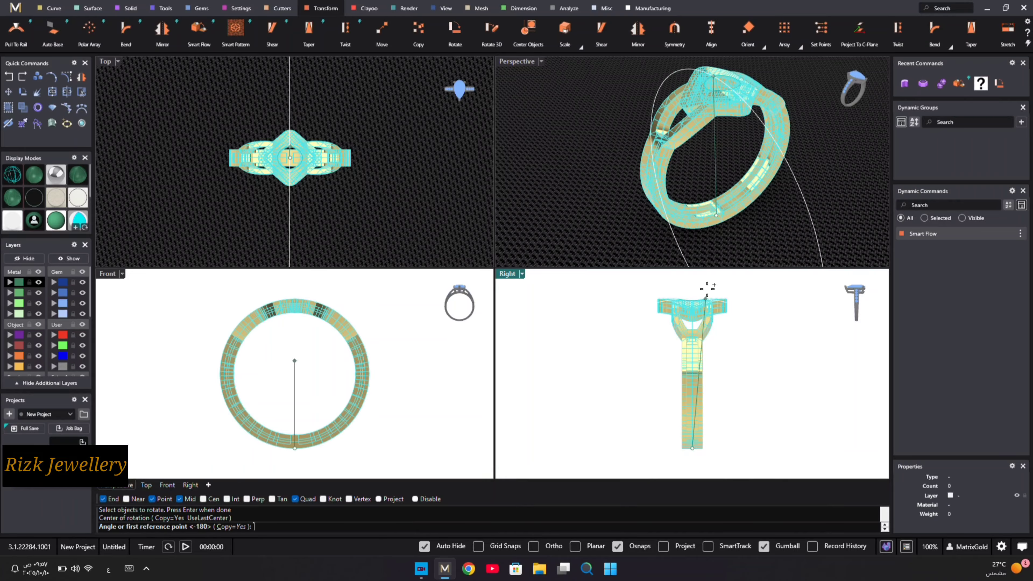
pyautogui.press('shift')
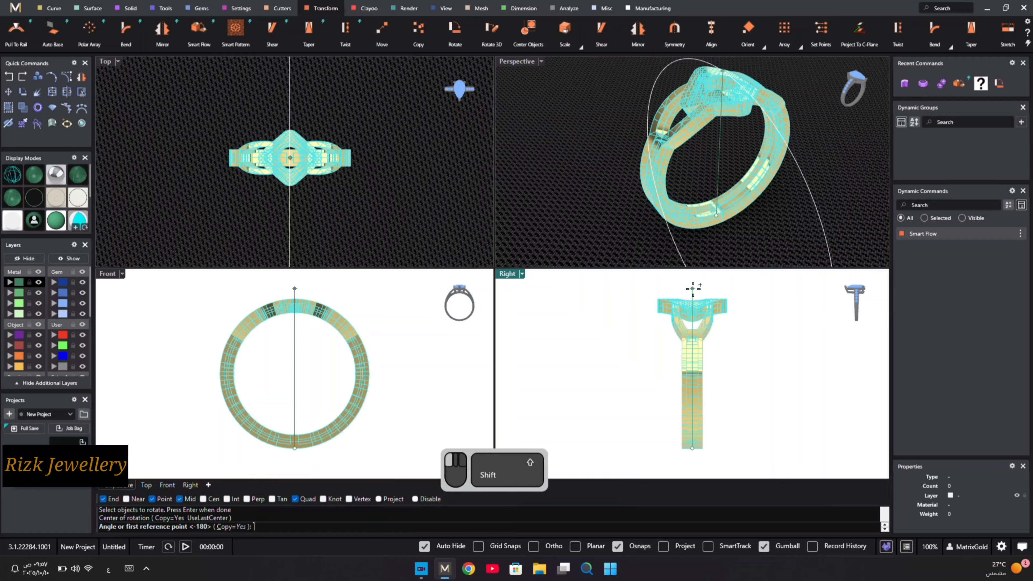
pyautogui.keyDown('shift'); pyautogui.click(693, 288); pyautogui.keyUp('shift')
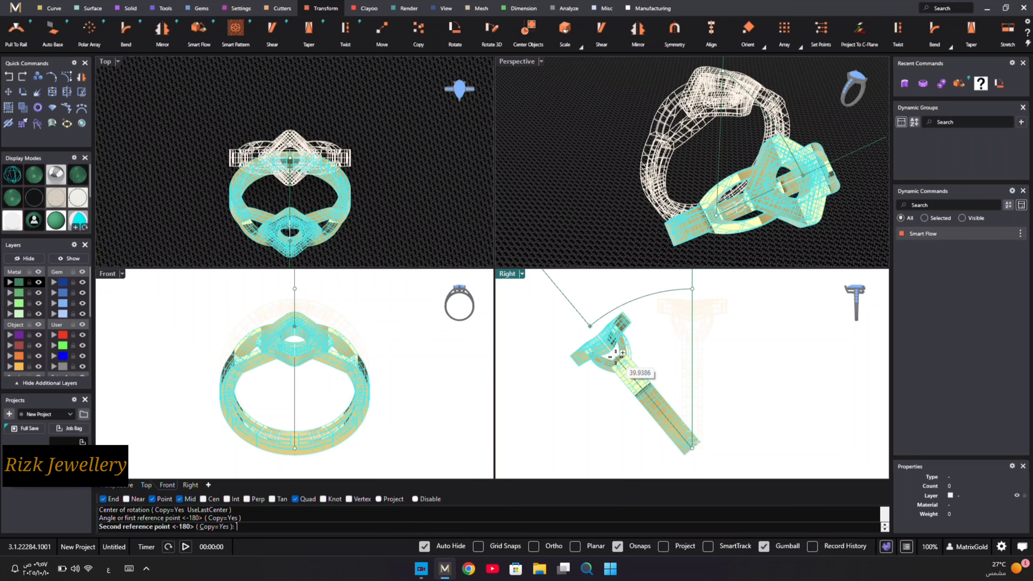
pyautogui.press('shift')
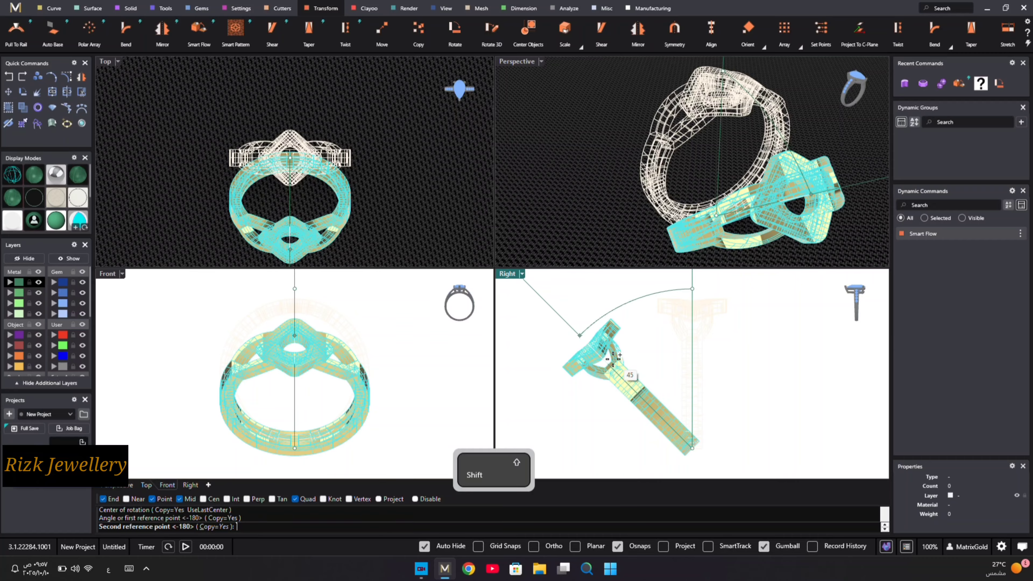
pyautogui.keyDown('shift'); pyautogui.click(612, 360); pyautogui.keyUp('shift')
pyautogui.rightClick(602, 300)
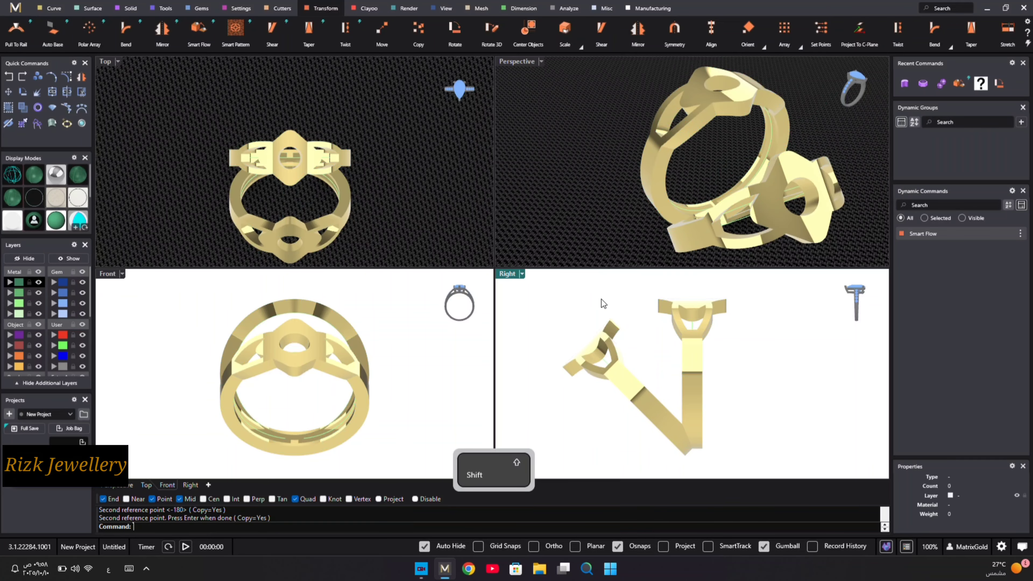
# - Move the tilted ring copy slightly away from the upright ring in the Right view, and inspect the pair in the enlarged Perspective view
pyautogui.moveTo(630, 313); pyautogui.dragTo(636, 387)
pyautogui.click(605, 315)
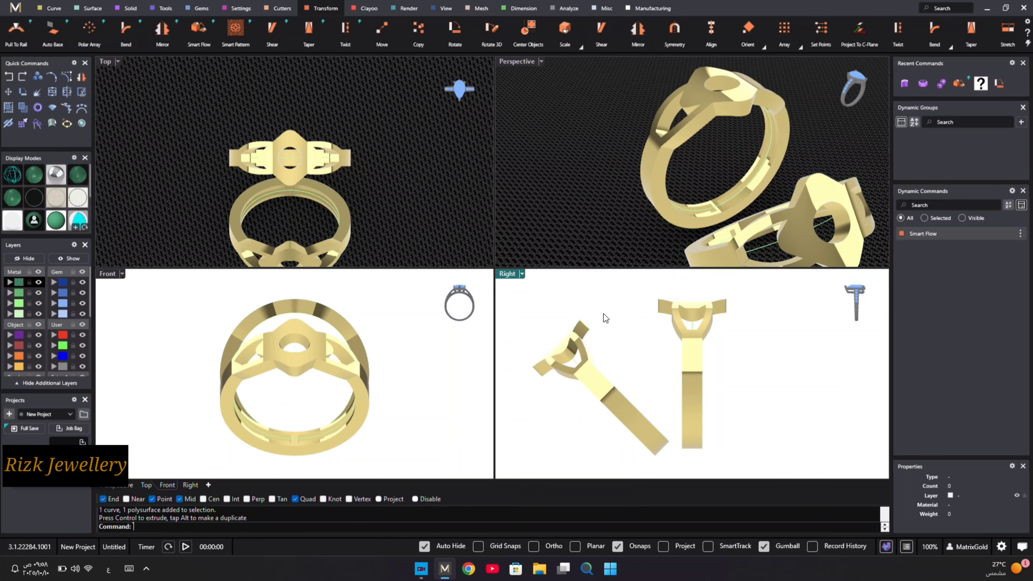
pyautogui.doubleClick(526, 60)
pyautogui.scroll(-5, 618, 240)
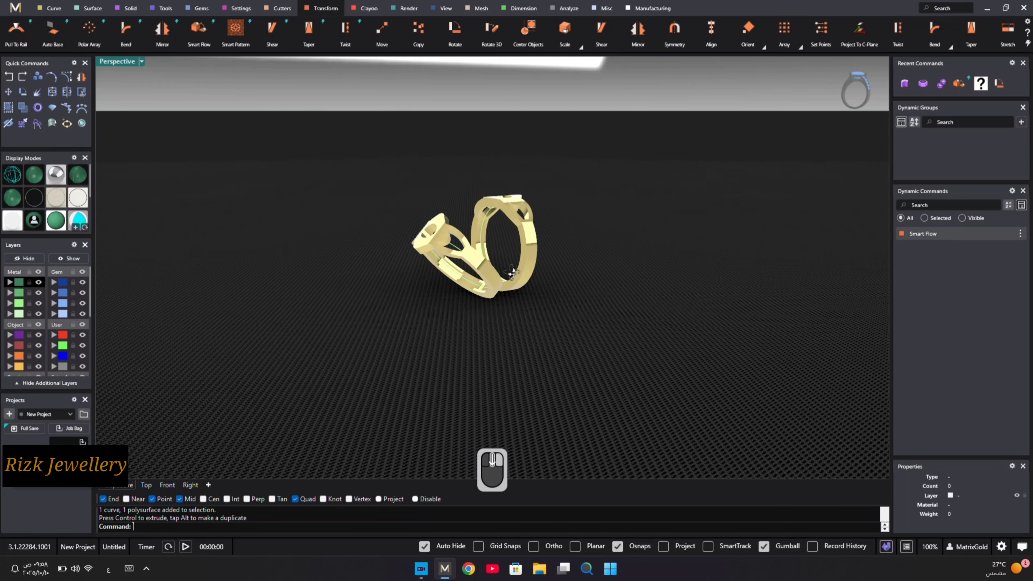
pyautogui.scroll(4, 487, 254)
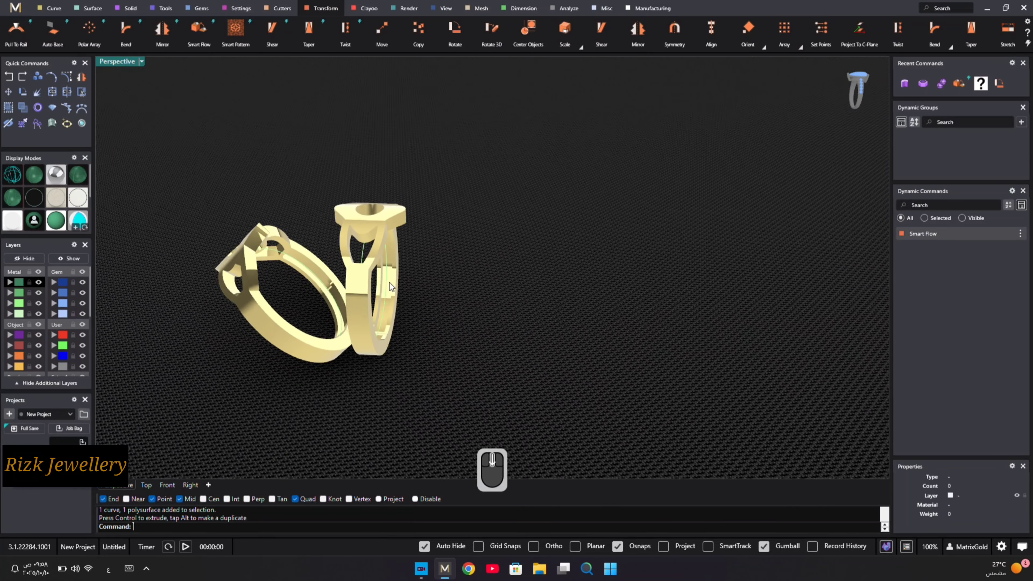